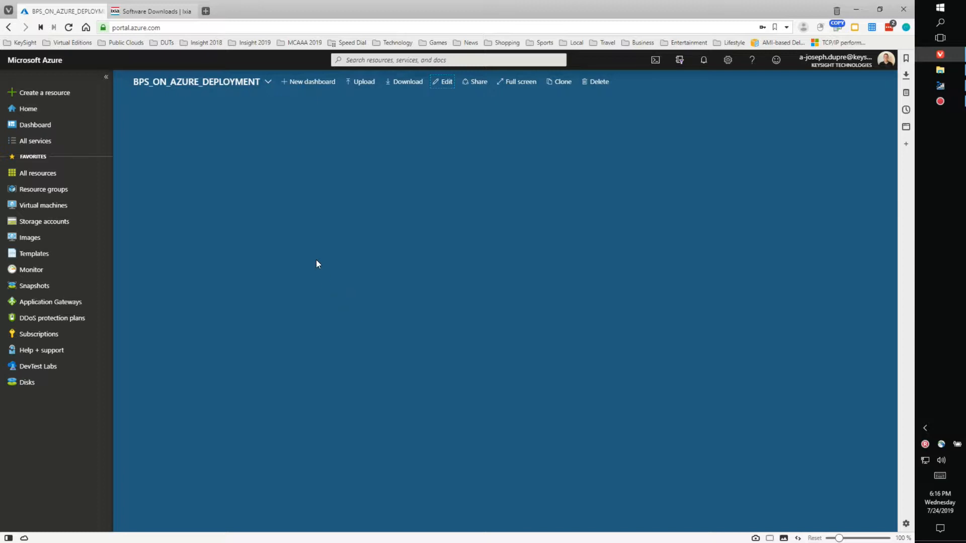
# Step: Switch to the Ixia Software Downloads tab and scroll through the BreakingPoint VE 8.50.1 file list
pyautogui.click(154, 10)
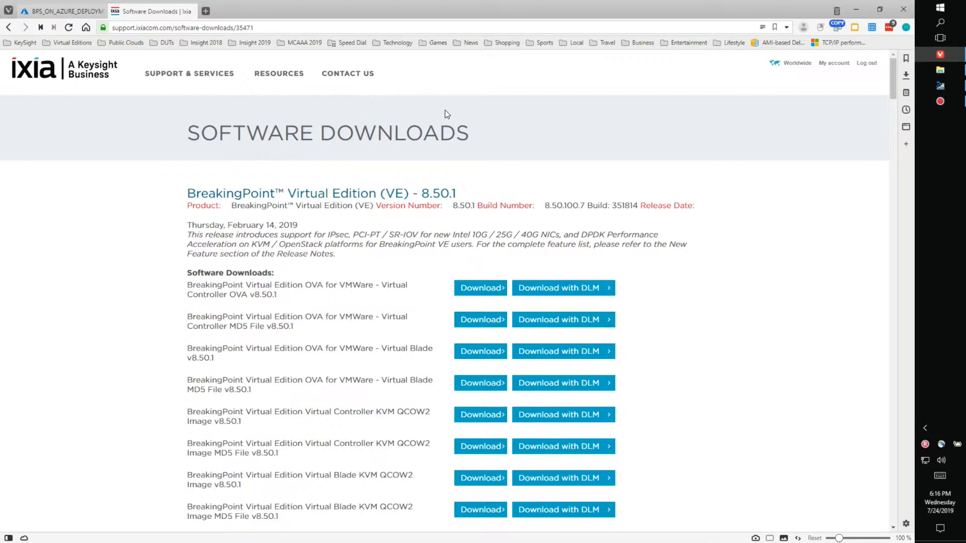
pyautogui.scroll(-3, 635, 248)
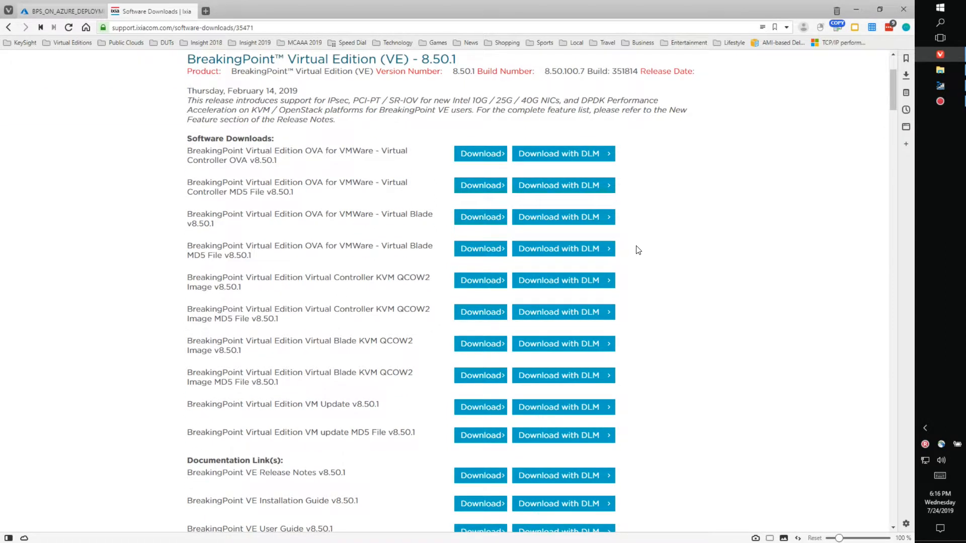
pyautogui.scroll(1, 452, 88)
pyautogui.scroll(2, 453, 88)
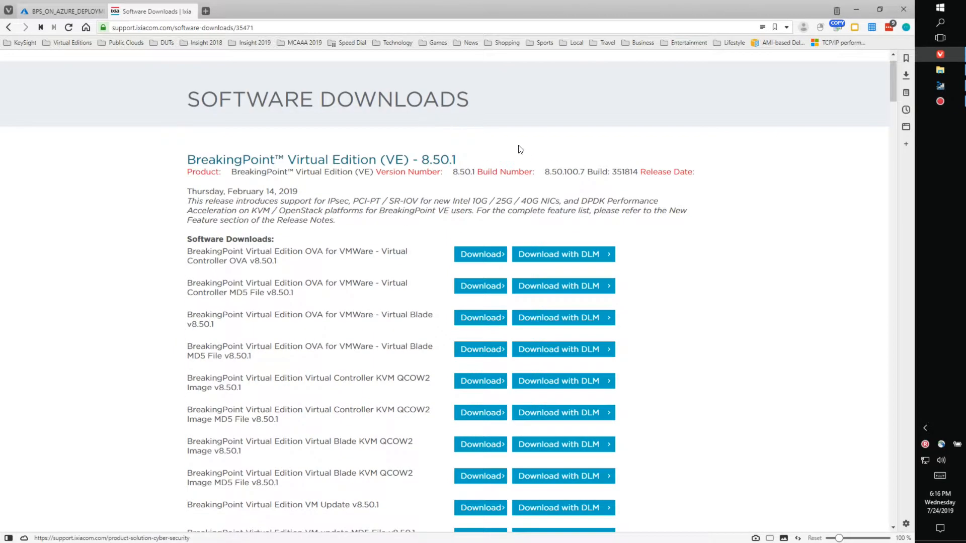
pyautogui.scroll(-2, 541, 161)
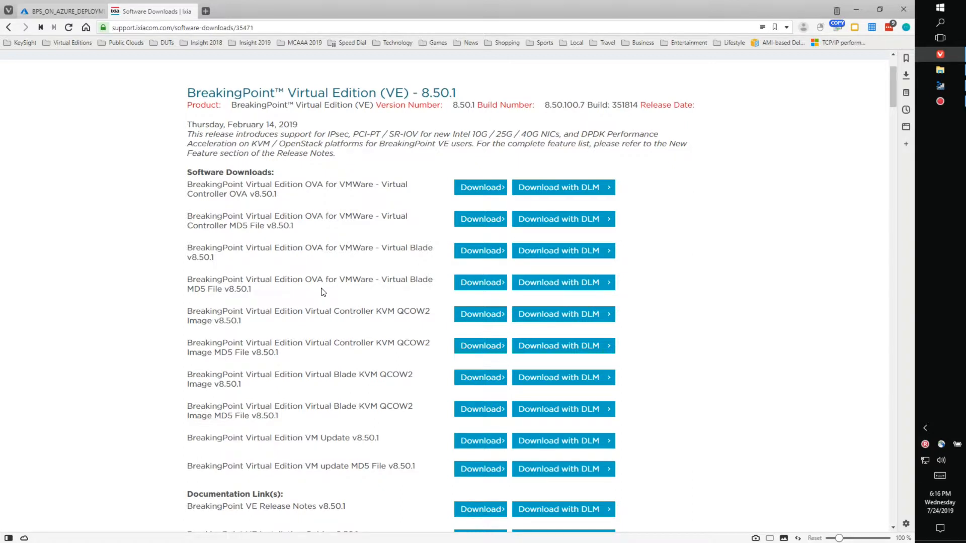
# Step: Open the Downloads folder in File Explorer and move its window up and left
pyautogui.click(941, 70)
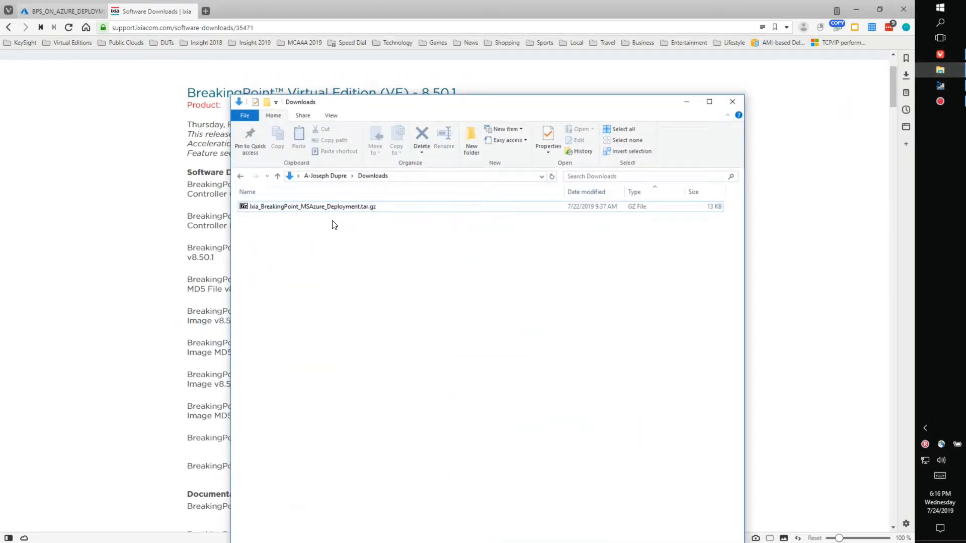
pyautogui.moveTo(401, 101); pyautogui.dragTo(322, 80)
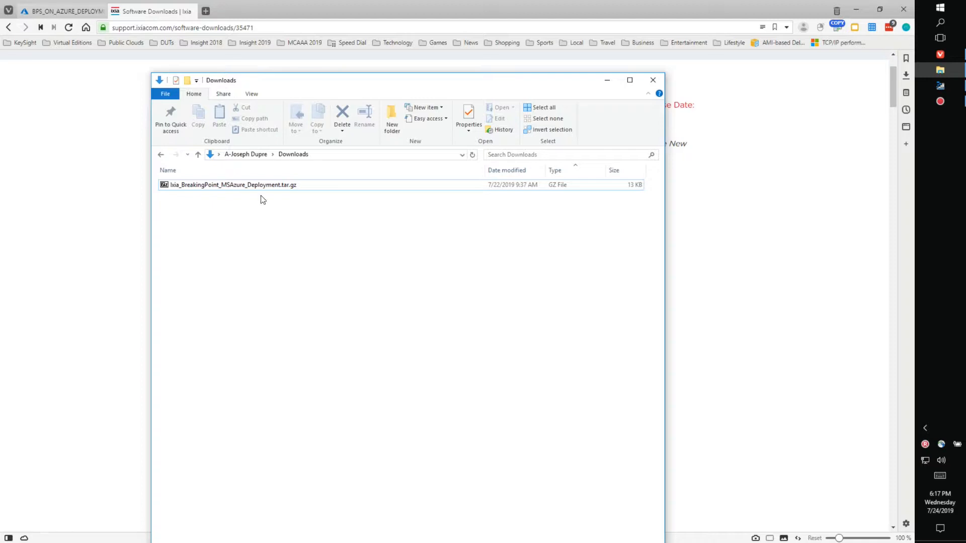
pyautogui.click(63, 11)
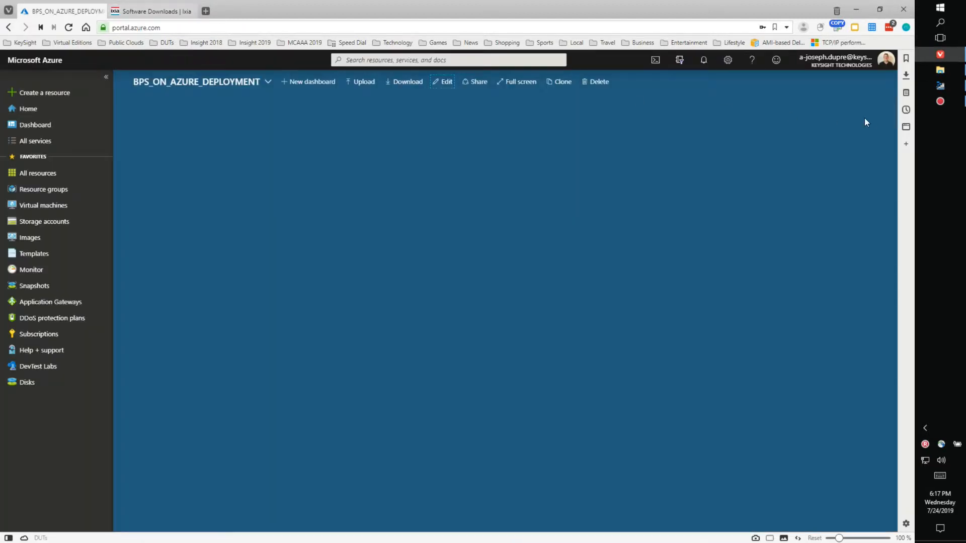
pyautogui.click(939, 70)
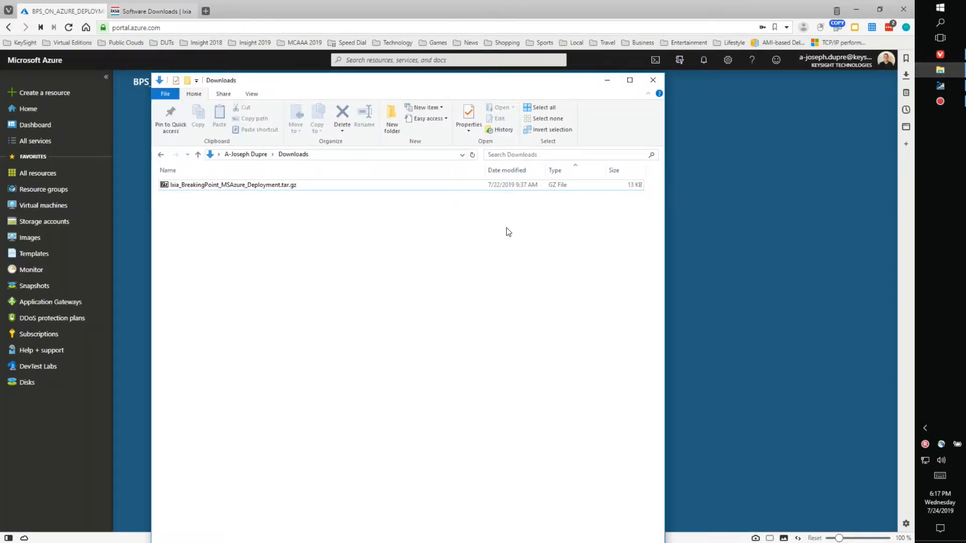
# Step: Extract the BreakingPoint MSAzure deployment tar.gz to its own folder with 7-Zip and open it
pyautogui.rightClick(240, 186)
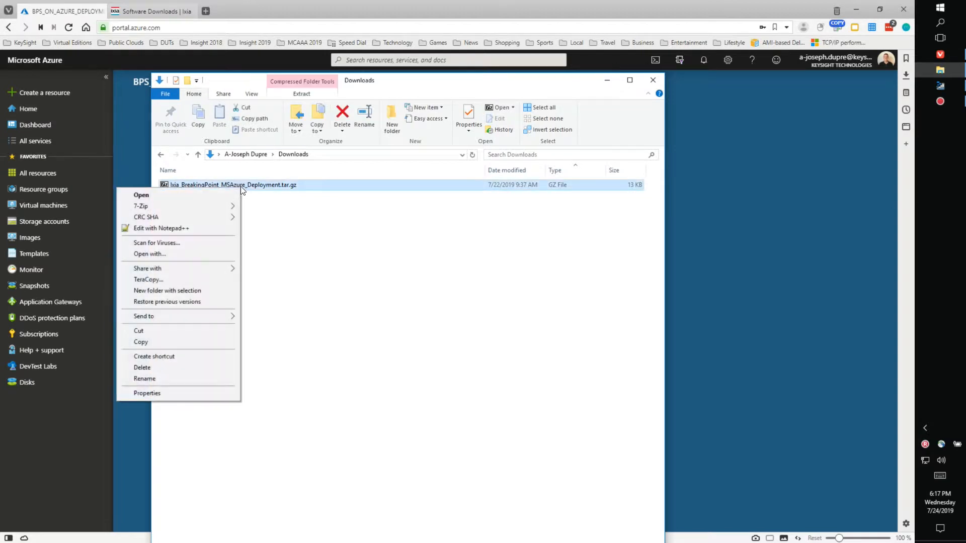
pyautogui.moveTo(219, 204)
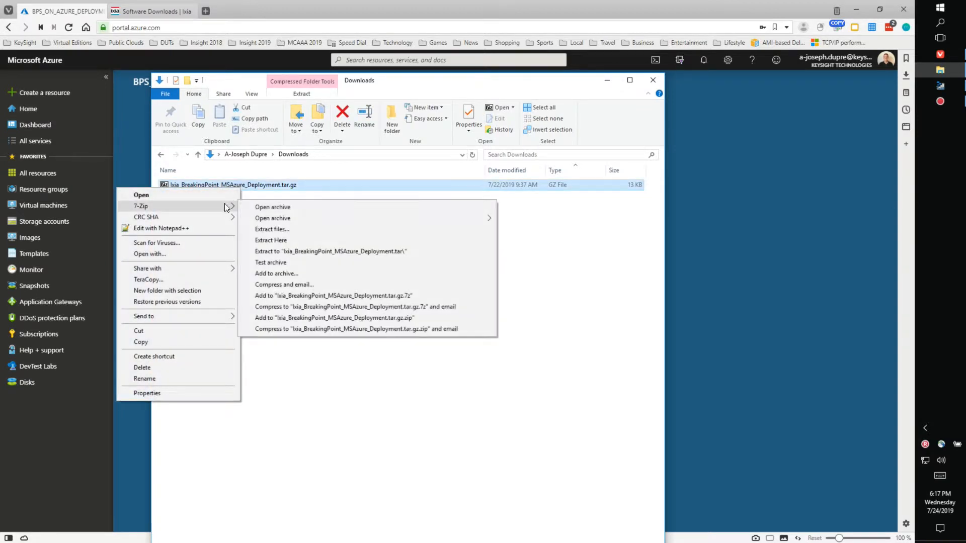
pyautogui.click(356, 248)
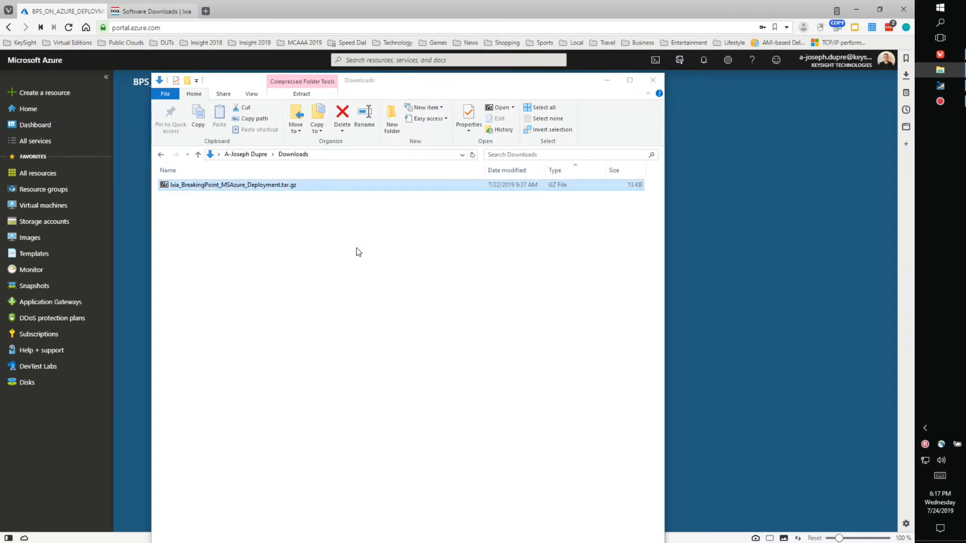
pyautogui.doubleClick(252, 185)
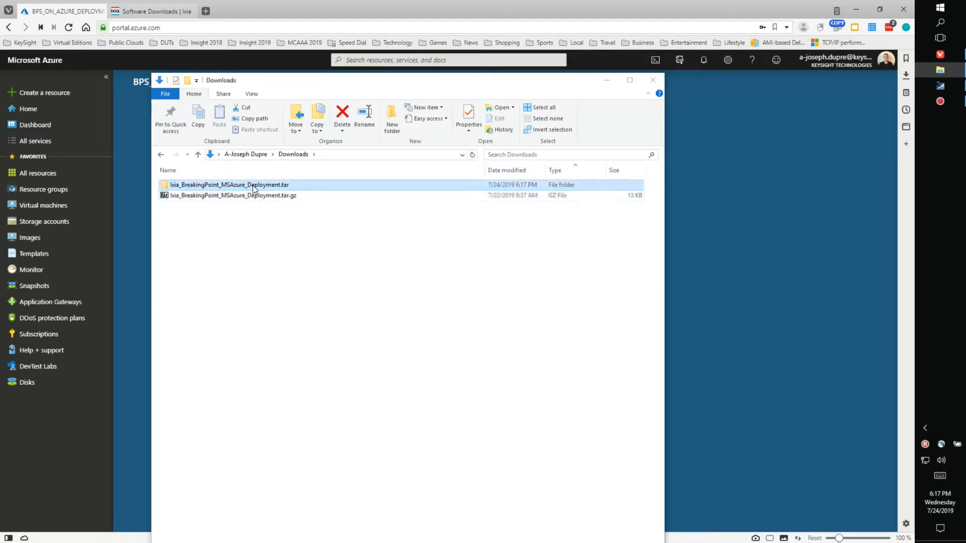
# Step: Extract the inner .tar to its own folder with 7-Zip and open the deployment folder
pyautogui.rightClick(252, 186)
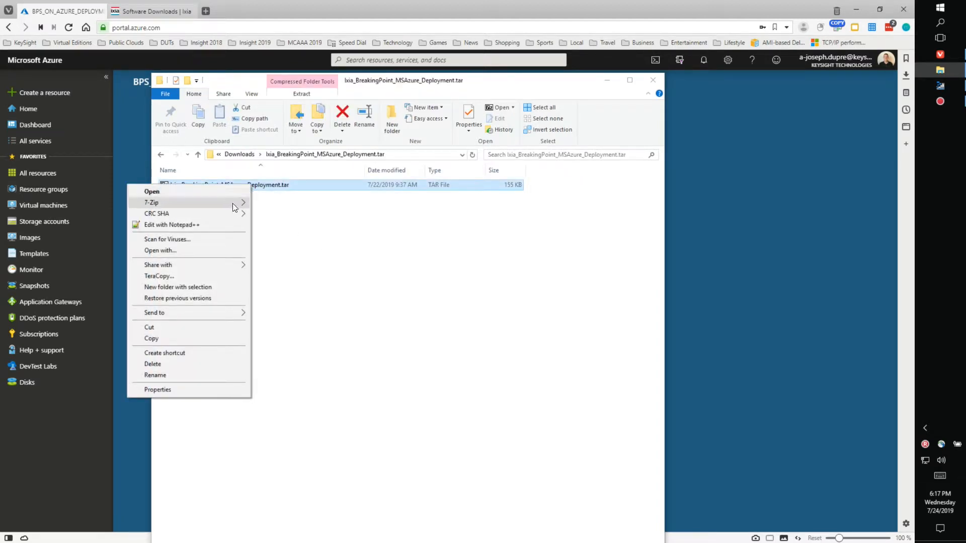
pyautogui.moveTo(232, 203)
pyautogui.click(373, 248)
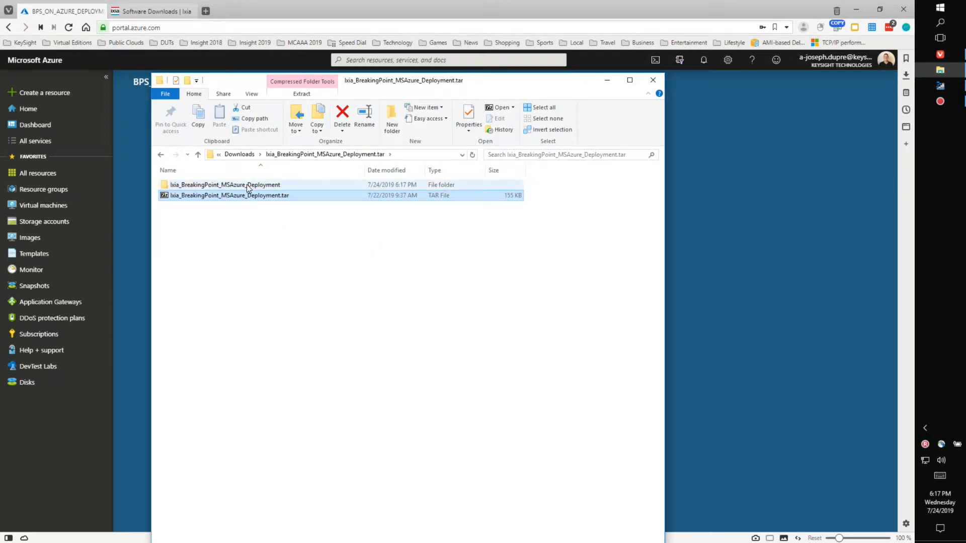
pyautogui.doubleClick(246, 184)
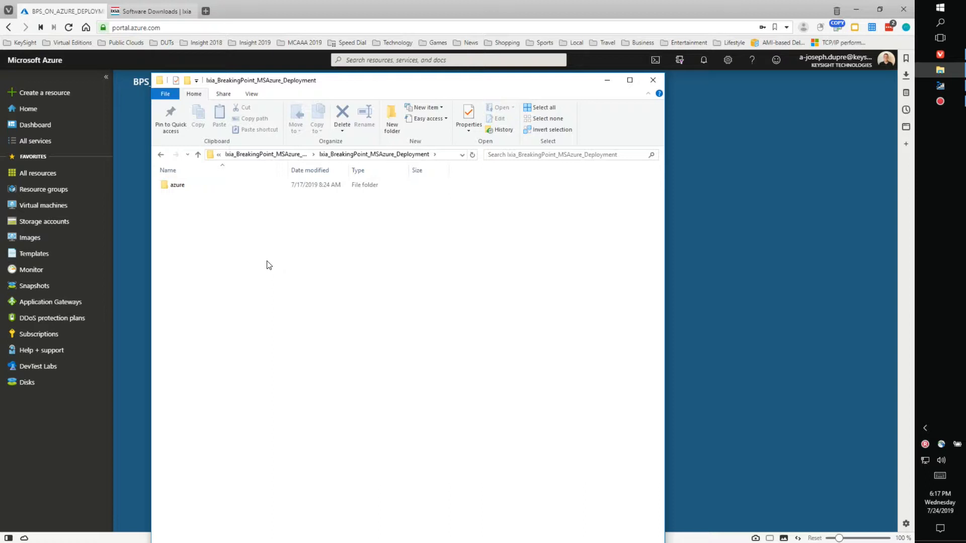
# Step: Open the azure folder, then json_arm_templates, to see the three BreakingPoint_9.00_Azure JSON templates
pyautogui.click(182, 188)
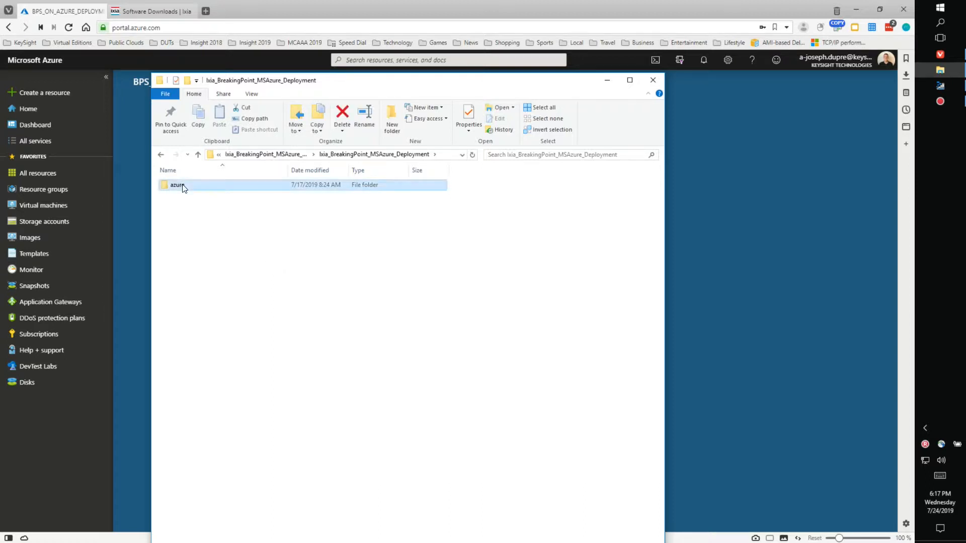
pyautogui.doubleClick(183, 187)
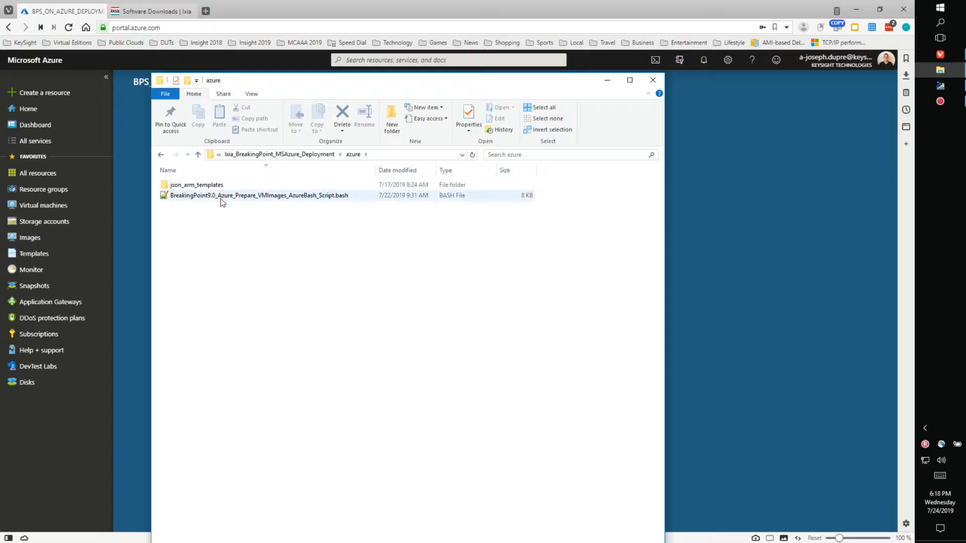
pyautogui.doubleClick(214, 186)
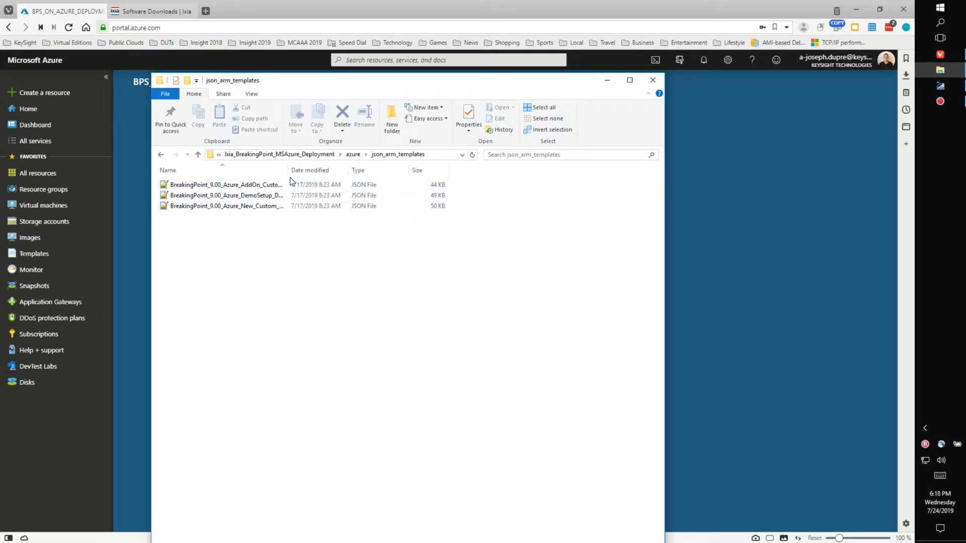
# Step: Widen the Name column to reveal the AddOn_Custom, DemoSetup and New_Custom template names
pyautogui.moveTo(288, 169); pyautogui.dragTo(424, 169)
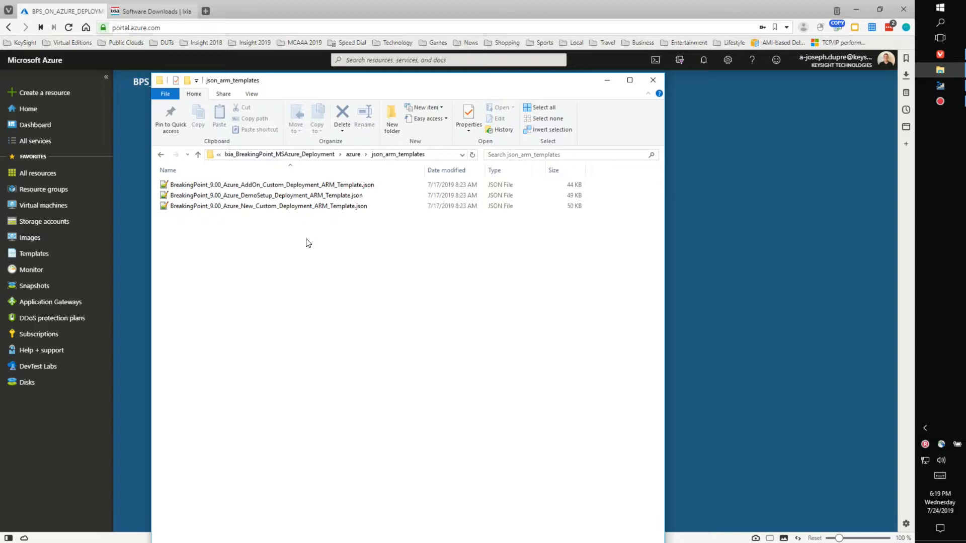
# Step: Go back up to the azure folder and move the Explorer window down below the dashboard
pyautogui.click(308, 156)
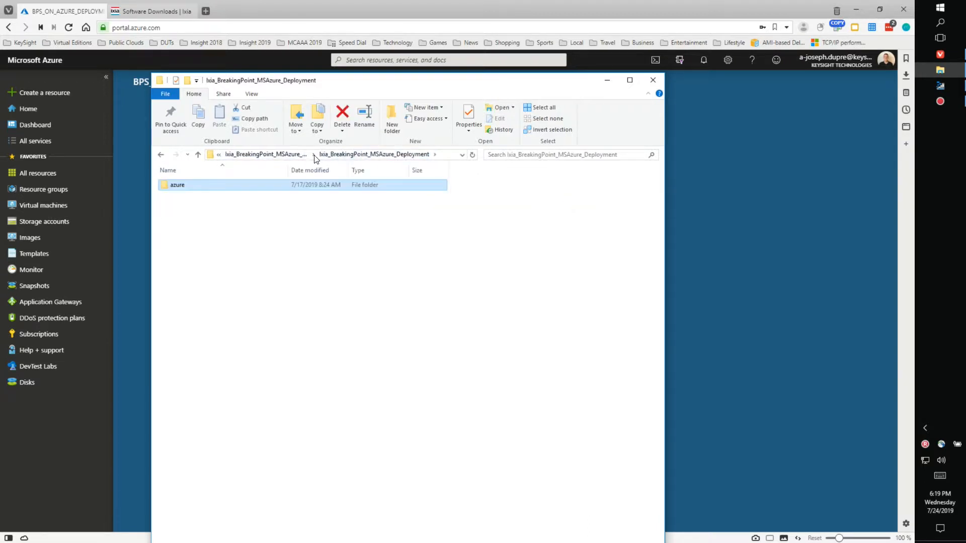
pyautogui.click(299, 156)
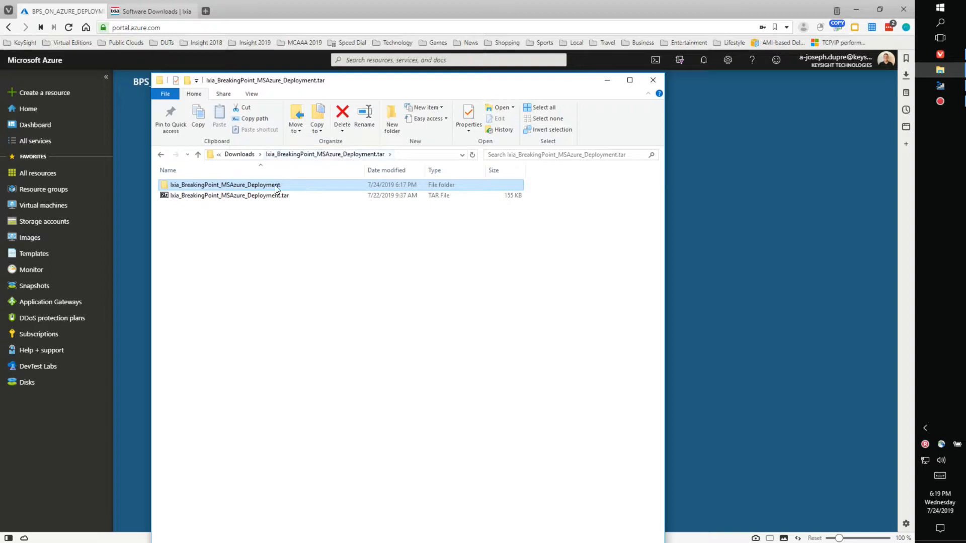
pyautogui.doubleClick(226, 188)
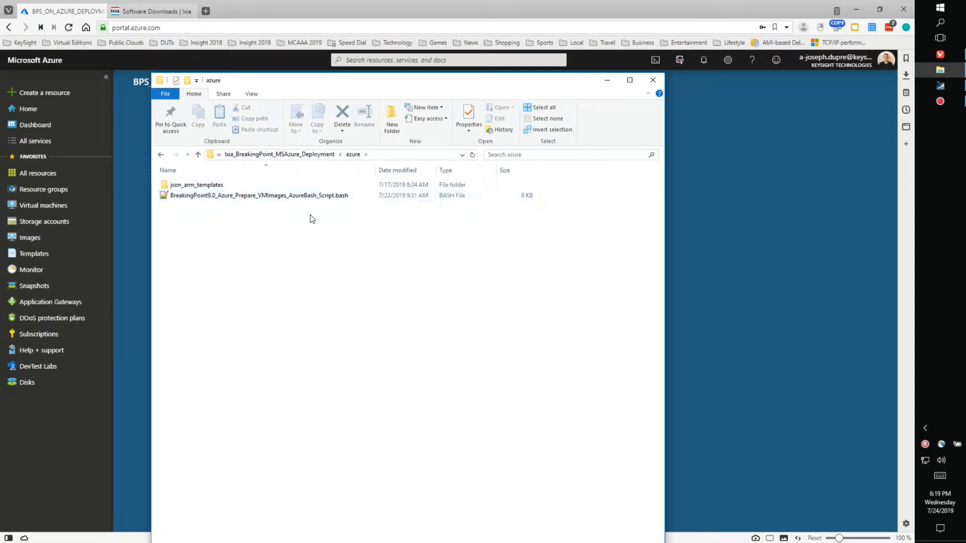
pyautogui.moveTo(290, 92); pyautogui.dragTo(305, 309)
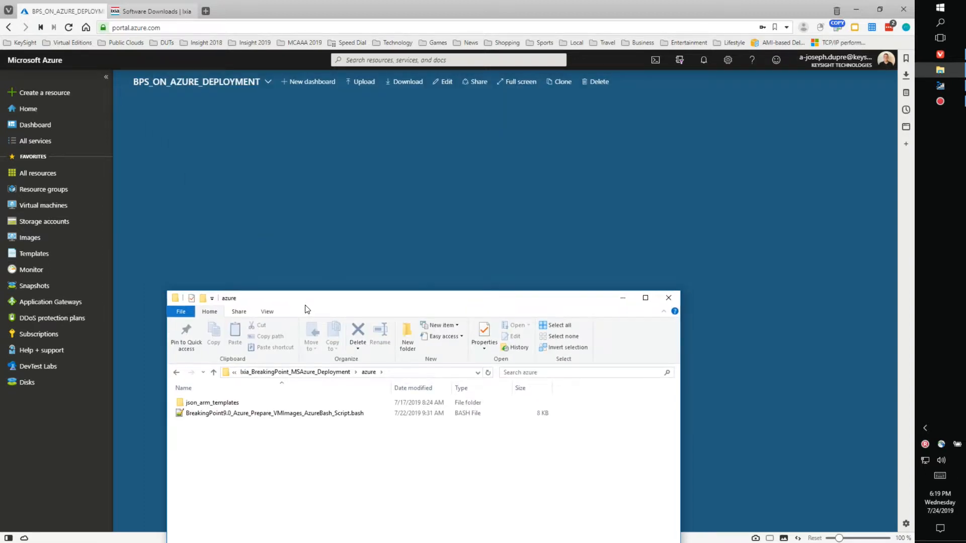
pyautogui.moveTo(315, 301); pyautogui.dragTo(296, 399)
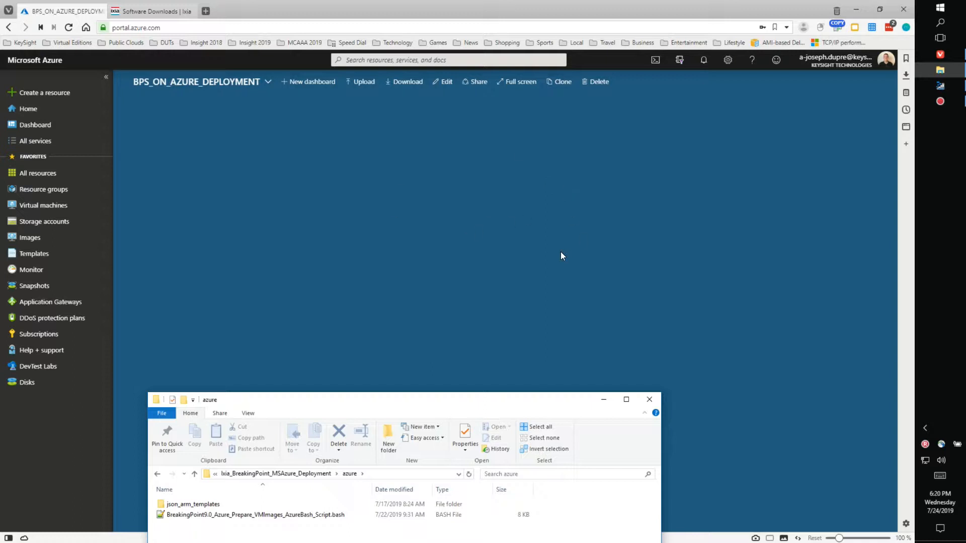
# Step: Start a Bash Cloud Shell, make its pane taller, and run ls to list clouddrive and the IxLoad script
pyautogui.click(656, 61)
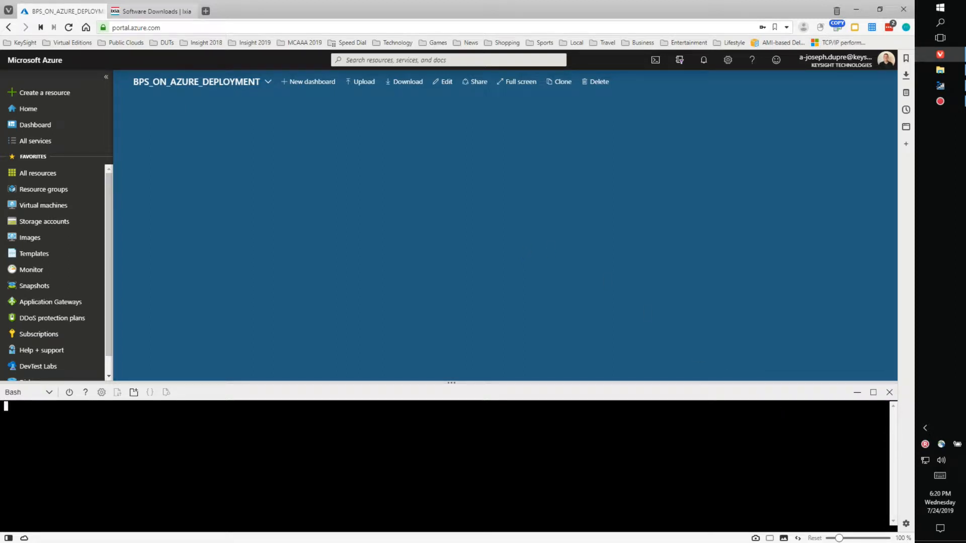
pyautogui.moveTo(451, 384); pyautogui.dragTo(451, 352)
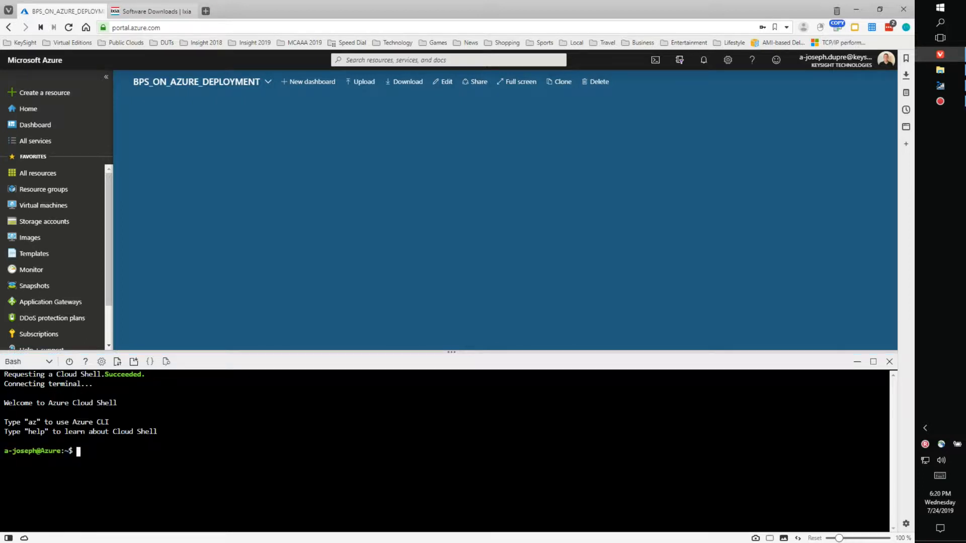
pyautogui.write('ls')
pyautogui.press('Return')
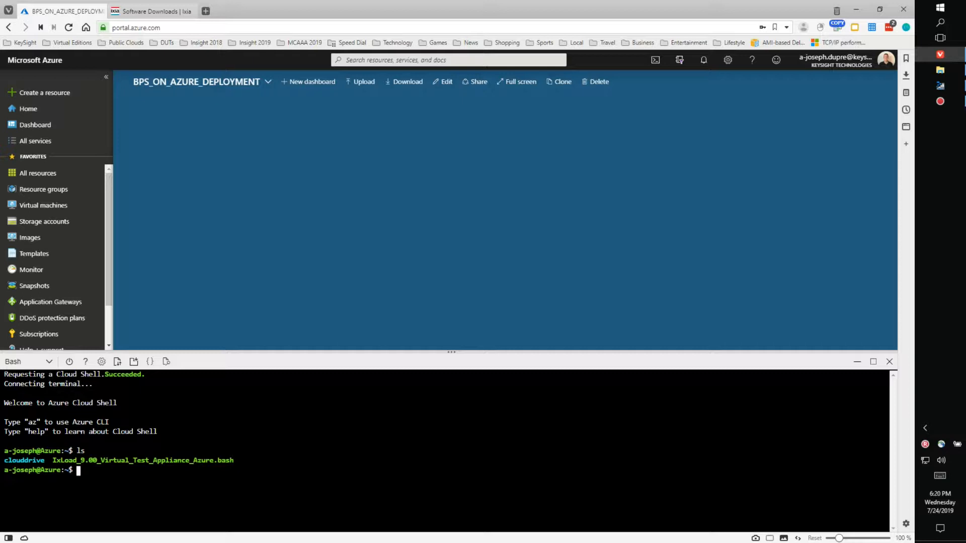
# Step: Upload BreakingPoint9.0_Azure_Prepare_VMImages_AzureBash_Script.bash from the extracted azure folder to Cloud Shell
pyautogui.click(117, 362)
pyautogui.click(124, 386)
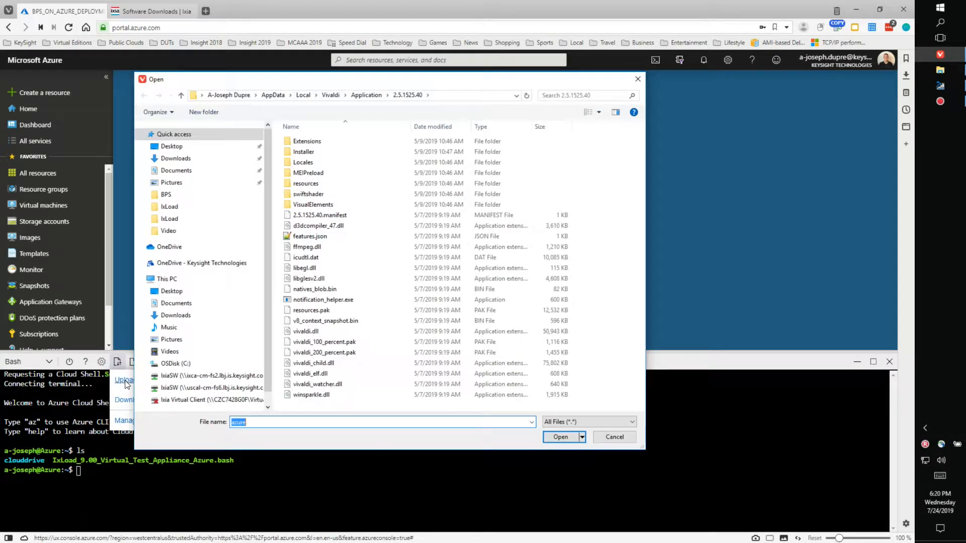
pyautogui.click(186, 159)
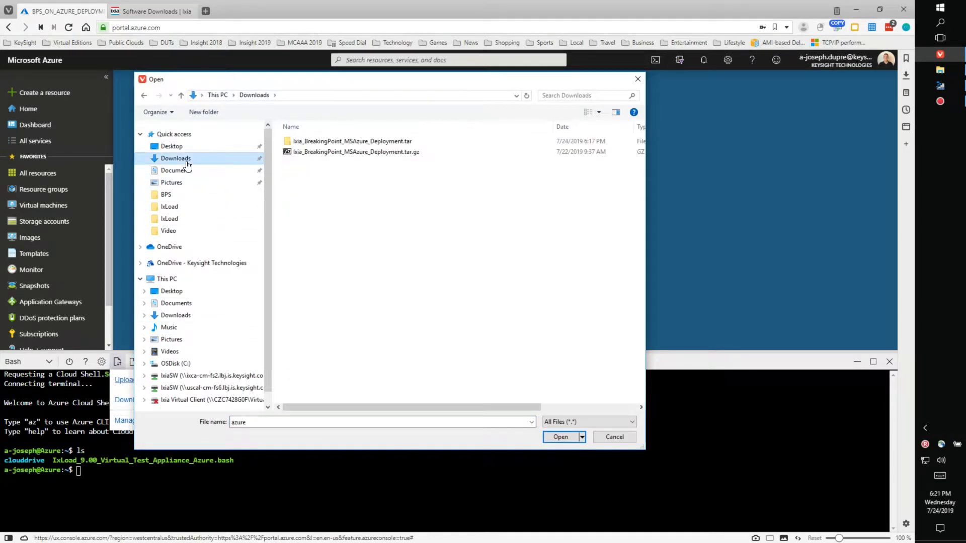
pyautogui.doubleClick(370, 144)
pyautogui.doubleClick(363, 143)
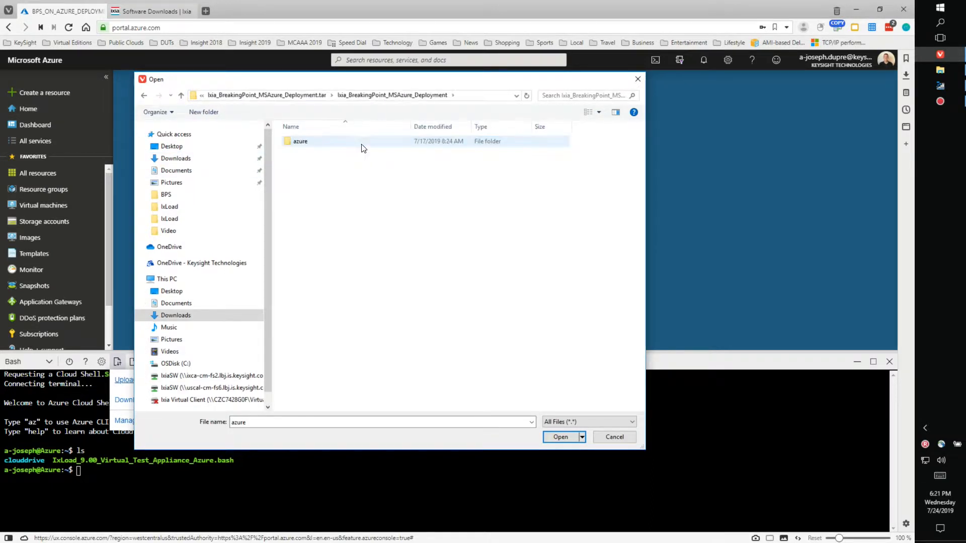
pyautogui.doubleClick(328, 143)
pyautogui.click(336, 151)
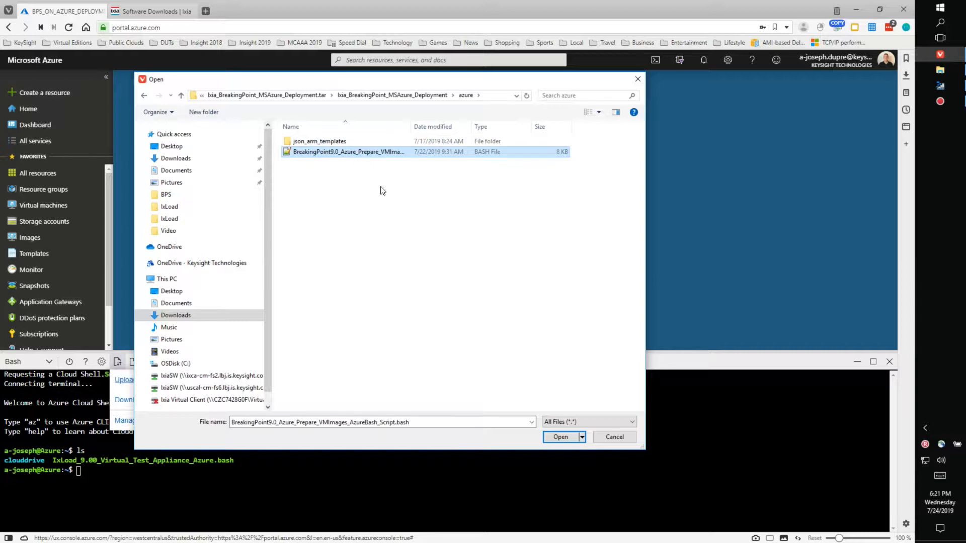
pyautogui.click(559, 437)
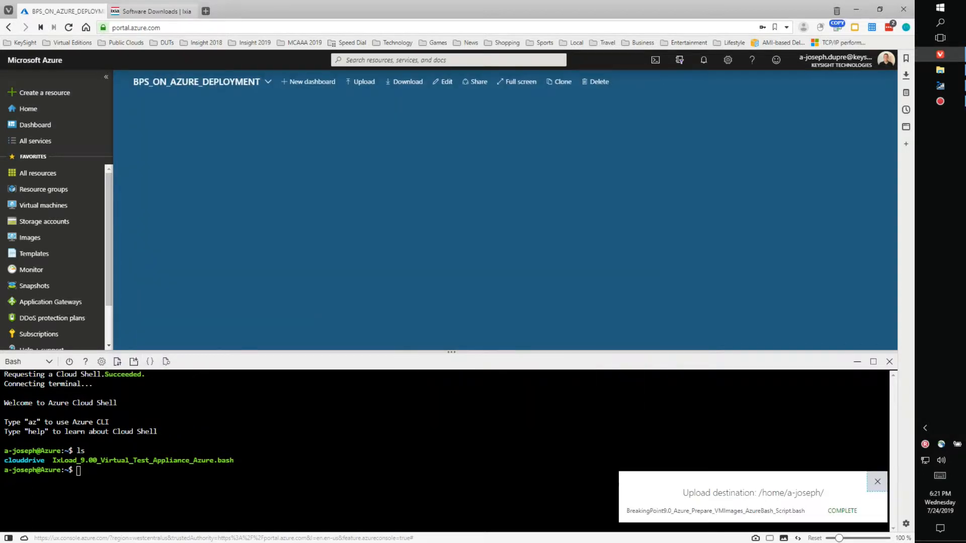
# Step: List the home folder, then make the IxLoad script executable with chmod +x
pyautogui.write('ls')
pyautogui.press('Return')
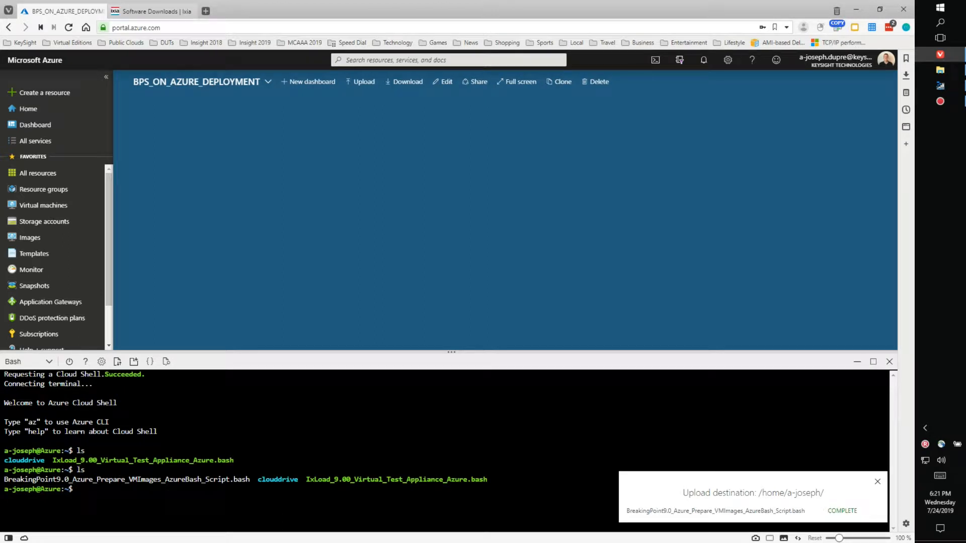
pyautogui.write('chomd')
pyautogui.press('BackSpace')
pyautogui.press('BackSpace')
pyautogui.press('BackSpace')
pyautogui.press('BackSpace')
pyautogui.write('mod +x')
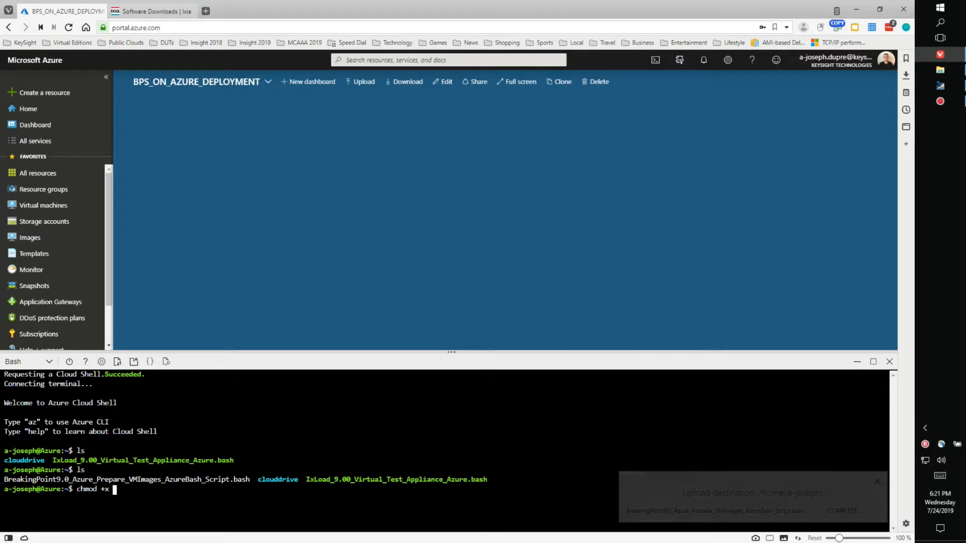
pyautogui.write(' IxLo')
pyautogui.press('Tab')
pyautogui.press('Return')
# Step: Convert the IxLoad script to Unix format with dos2unix
pyautogui.write('chmod')
pyautogui.press('BackSpace')
pyautogui.press('BackSpace')
pyautogui.press('BackSpace')
pyautogui.press('BackSpace')
pyautogui.press('BackSpace')
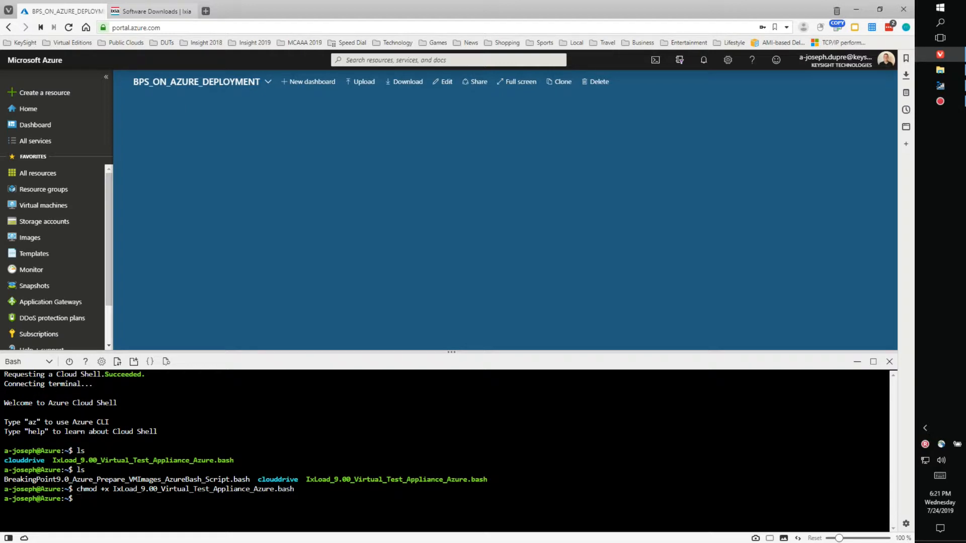
pyautogui.write('dos2unix')
pyautogui.write('IxL')
pyautogui.press('Tab')
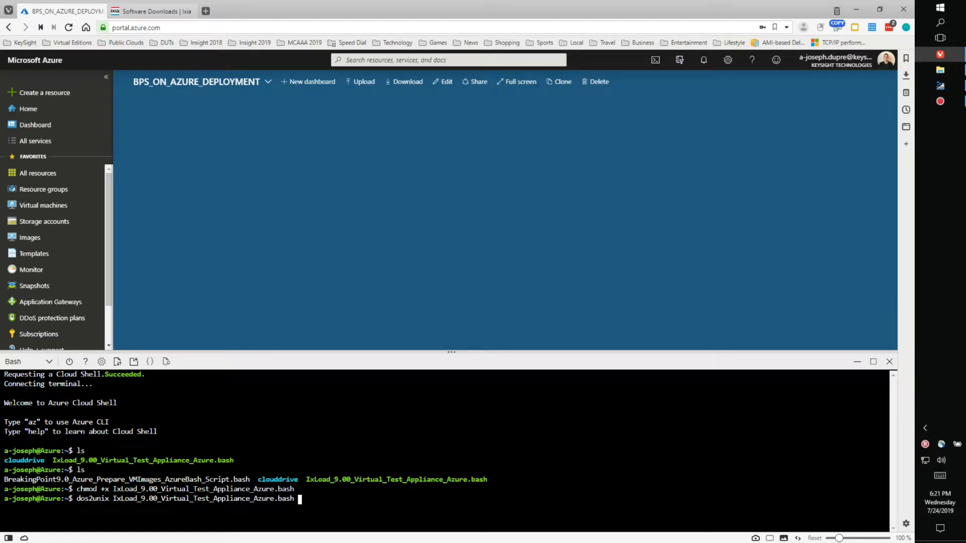
pyautogui.press('Return')
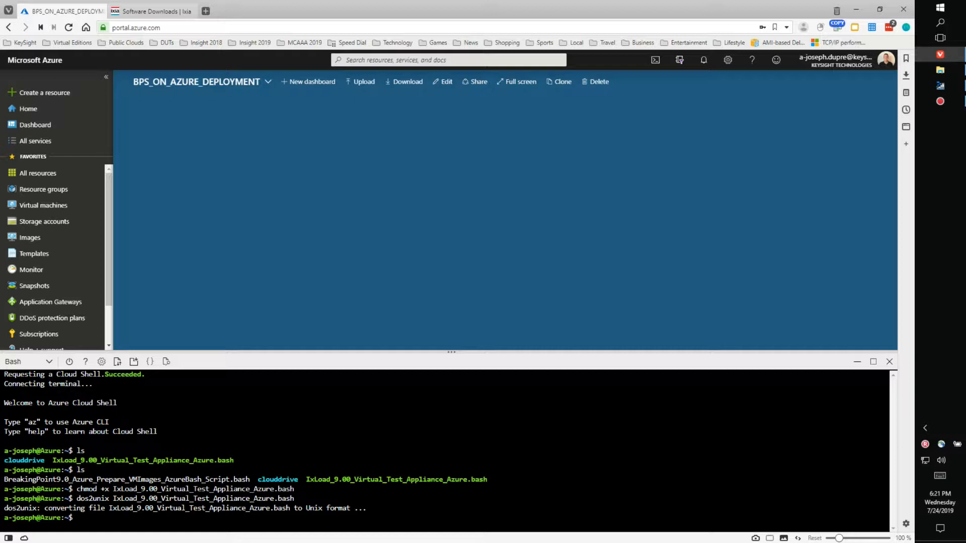
# Step: Make every script executable with chmod +x *.bash
pyautogui.press('Up')
pyautogui.press('Down')
pyautogui.press('Up')
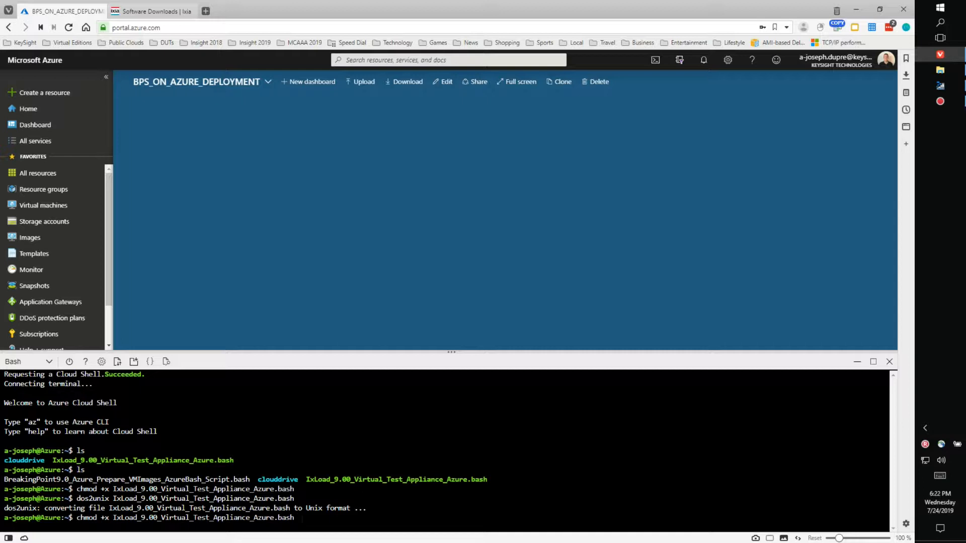
pyautogui.press('Down')
pyautogui.write('ls')
pyautogui.press('Up')
pyautogui.press('Up')
pyautogui.press('BackSpace')
pyautogui.press('BackSpace')
pyautogui.press('BackSpace')
pyautogui.press('BackSpace')
pyautogui.press('BackSpace')
pyautogui.press('BackSpace')
pyautogui.press('BackSpace')
pyautogui.press('BackSpace')
pyautogui.press('BackSpace')
pyautogui.press('BackSpace')
pyautogui.press('BackSpace')
pyautogui.press('BackSpace')
pyautogui.press('BackSpace')
pyautogui.press('BackSpace')
pyautogui.press('BackSpace')
pyautogui.press('BackSpace')
pyautogui.press('BackSpace')
pyautogui.press('BackSpace')
pyautogui.press('BackSpace')
pyautogui.press('BackSpace')
pyautogui.press('BackSpace')
pyautogui.press('BackSpace')
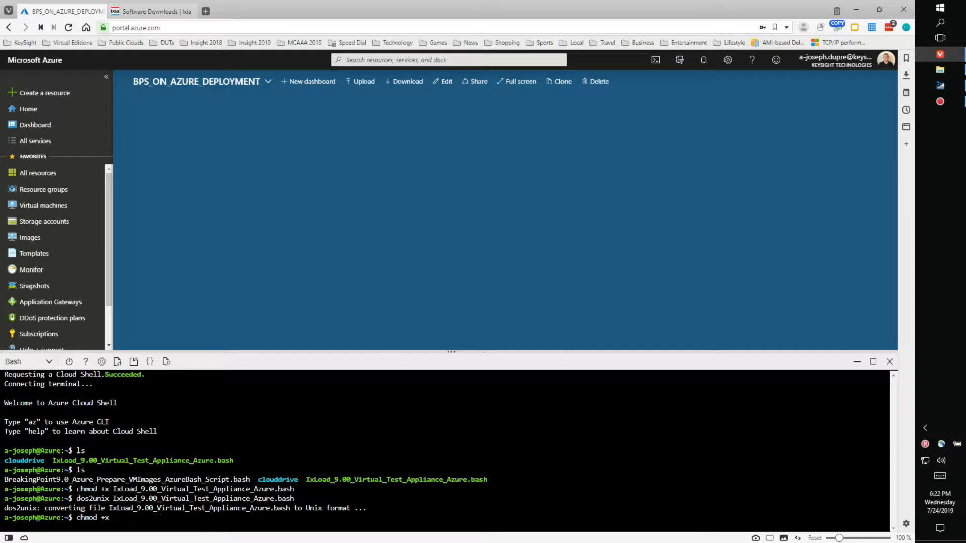
pyautogui.write('*.bash')
pyautogui.press('Return')
# Step: Convert every script to Unix format with dos2unix *.bash
pyautogui.press('Up')
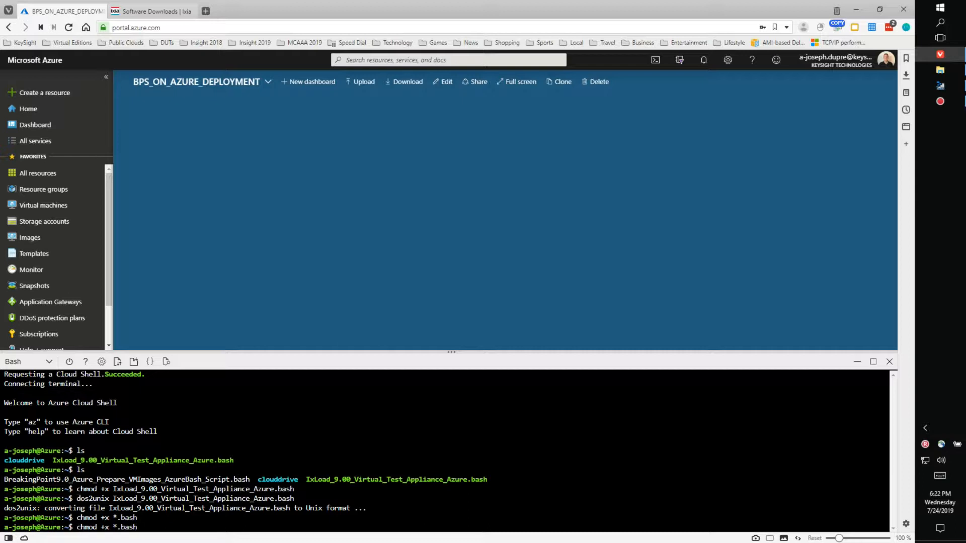
pyautogui.press('Left')
pyautogui.press('Left')
pyautogui.press('Left')
pyautogui.press('Left')
pyautogui.press('Left')
pyautogui.press('Left')
pyautogui.press('Left')
pyautogui.press('Left')
pyautogui.press('Left')
pyautogui.press('Left')
pyautogui.press('BackSpace')
pyautogui.press('BackSpace')
pyautogui.press('BackSpace')
pyautogui.press('BackSpace')
pyautogui.press('BackSpace')
pyautogui.write('dos2unix')
pyautogui.press('Right')
pyautogui.press('Right')
pyautogui.press('Right')
pyautogui.press('BackSpace')
pyautogui.press('BackSpace')
pyautogui.press('BackSpace')
pyautogui.press('Return')
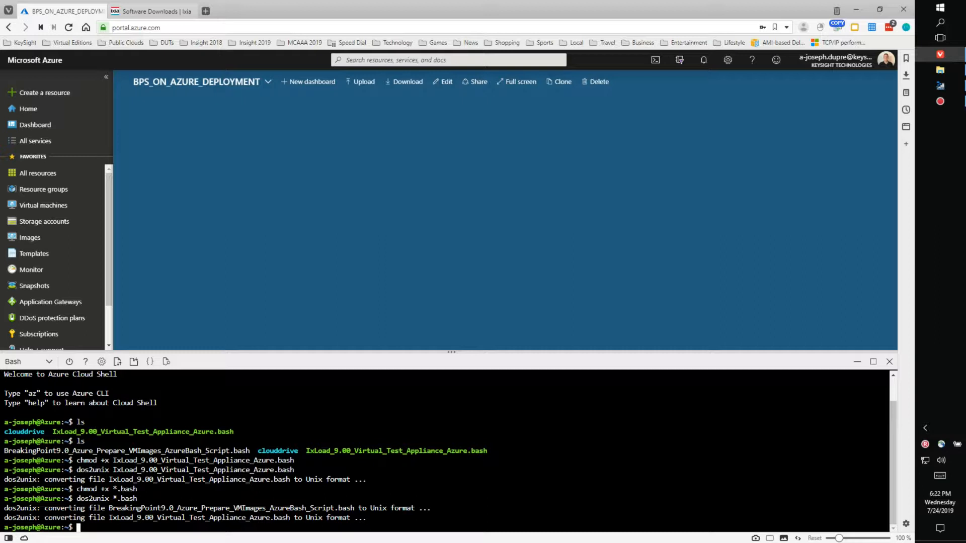
# Step: Run ./BreakingPoint9.0_Azure_Prepare_VMImages_AzureBash_Script.bash without arguments to display its usage
pyautogui.write('./Bre')
pyautogui.press('Tab')
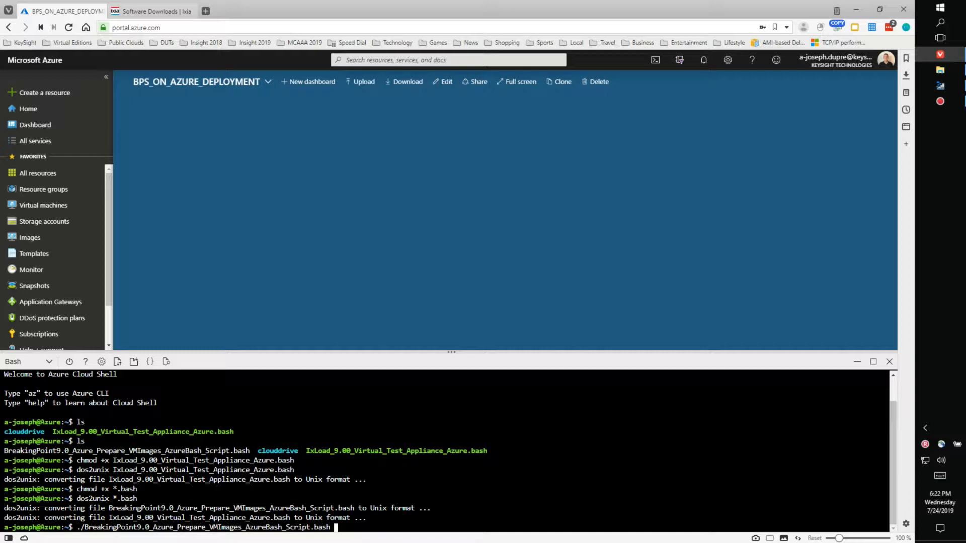
pyautogui.press('Return')
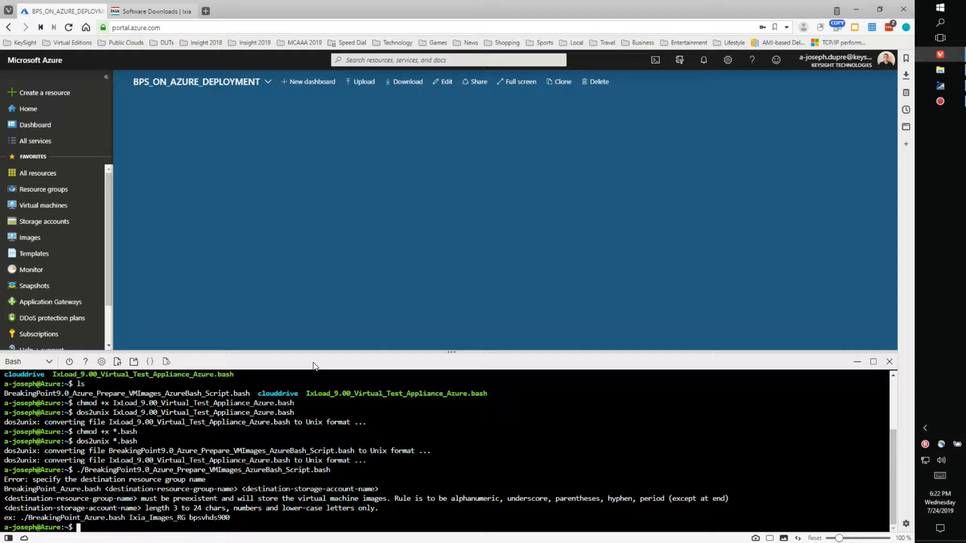
# Step: Create a resource group named BPS-IMAGES in region (US) East US 2
pyautogui.click(51, 194)
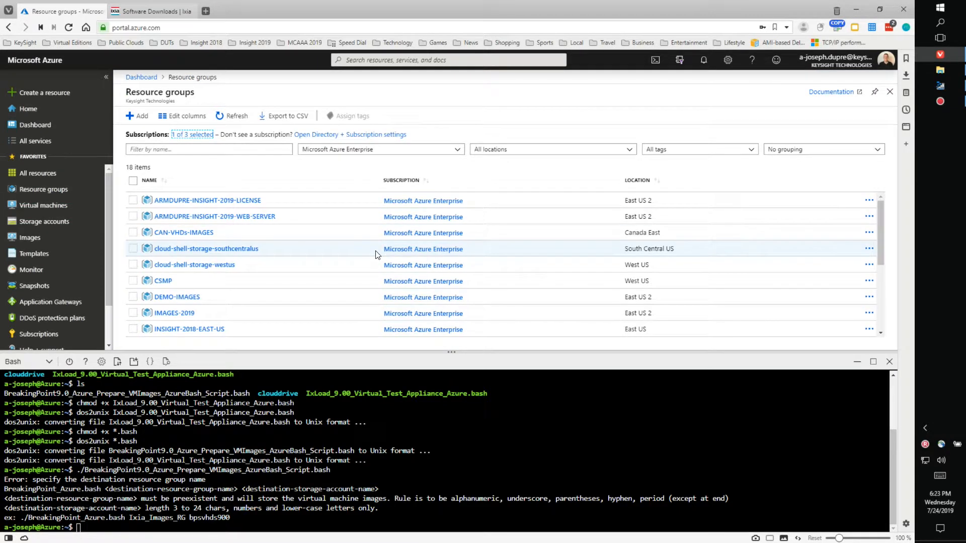
pyautogui.click(139, 120)
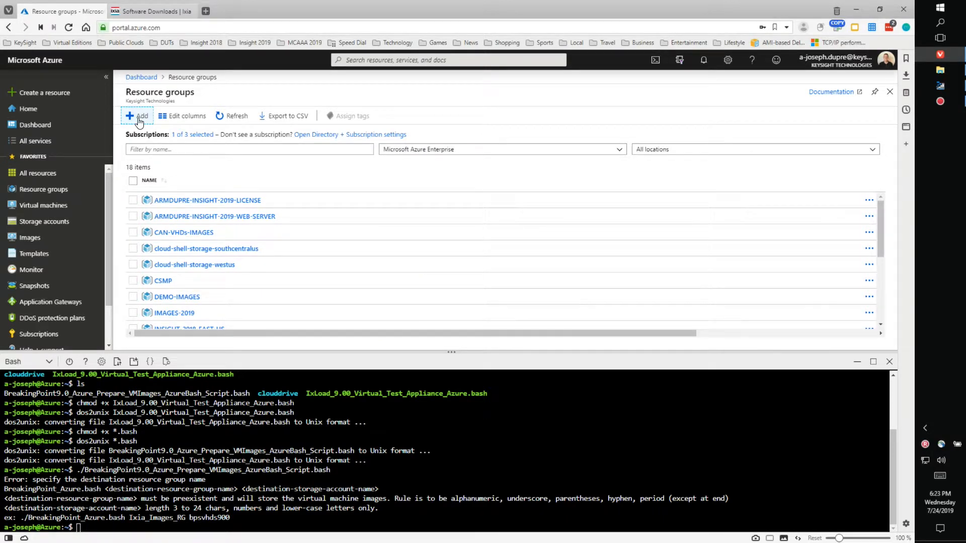
pyautogui.click(317, 214)
pyautogui.write('BPS-IMAGES')
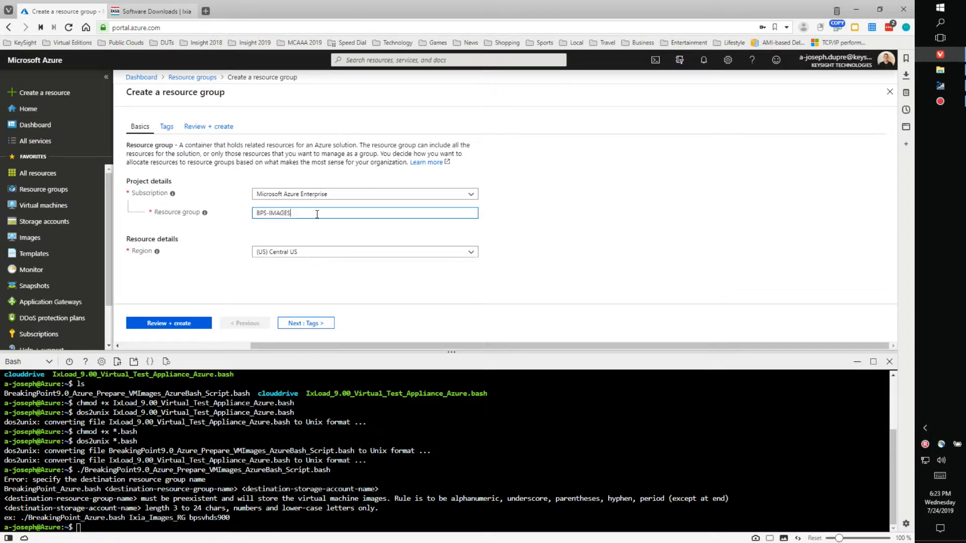
pyautogui.click(321, 251)
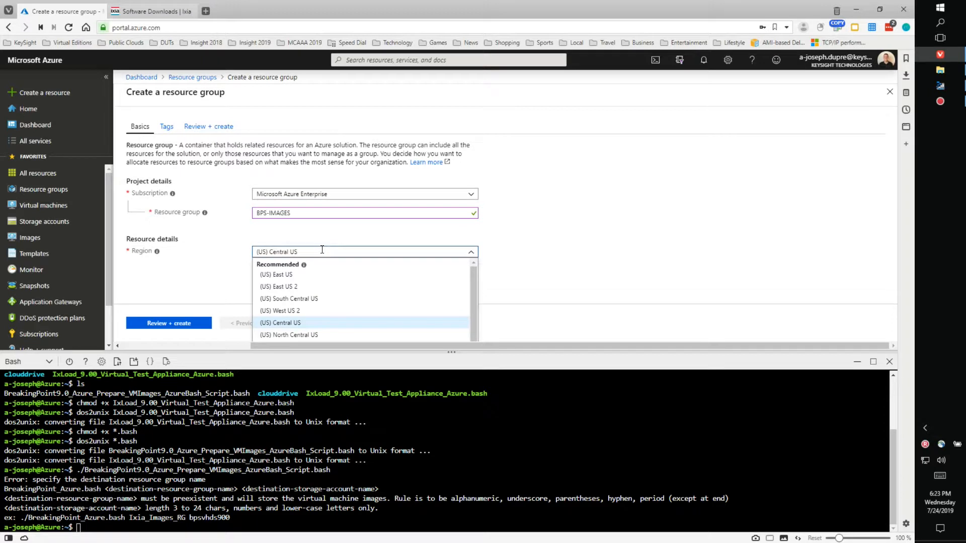
pyautogui.click(308, 286)
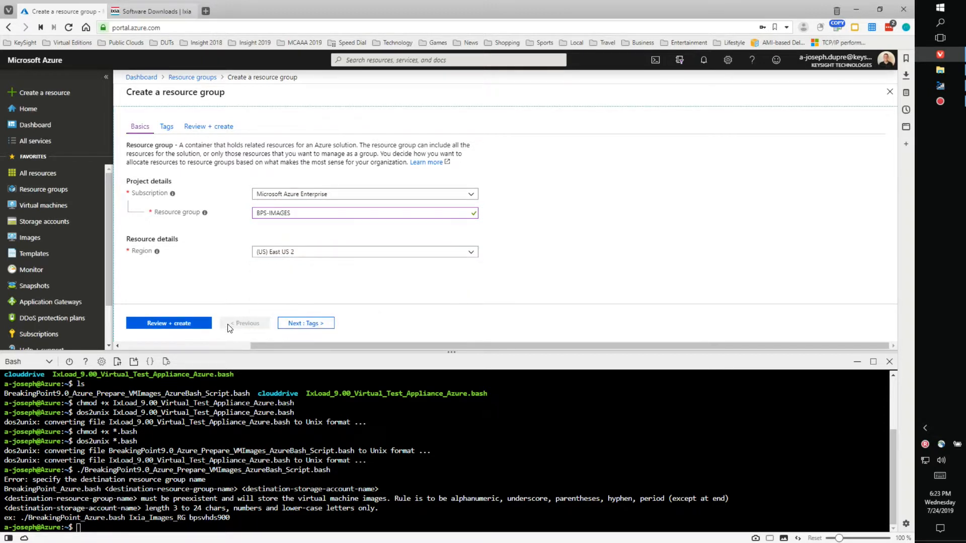
pyautogui.click(190, 327)
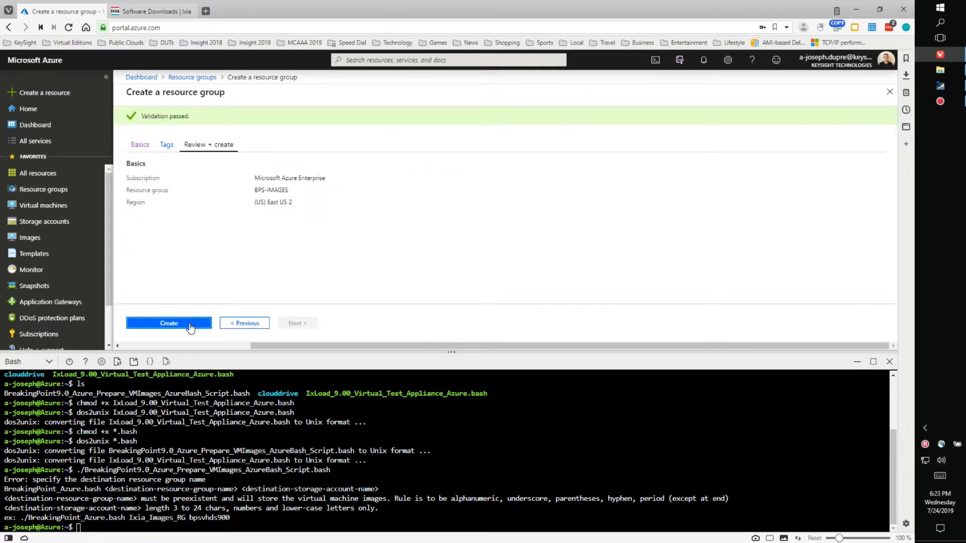
pyautogui.click(190, 326)
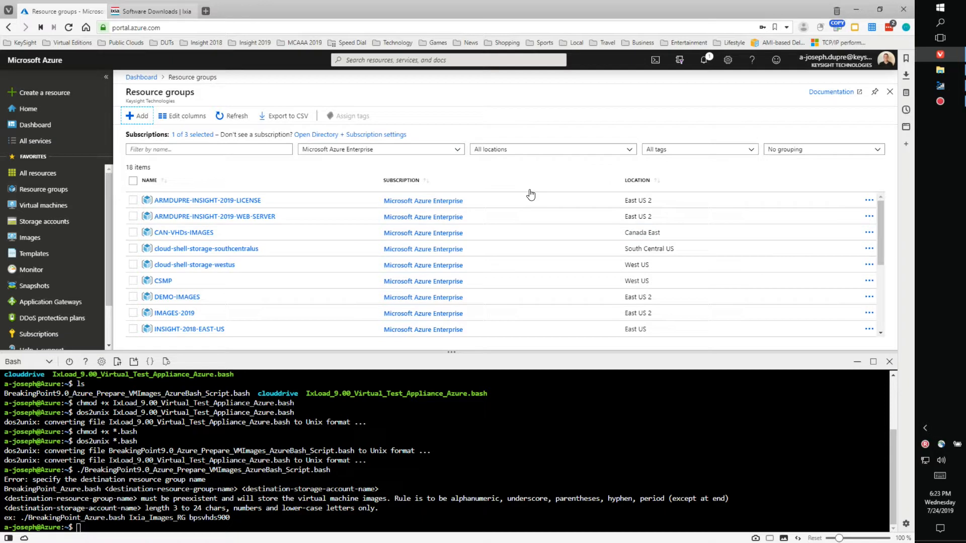
# Step: Refresh the resource group list and open the new BPS-IMAGES group's overview
pyautogui.scroll(-3, 292, 290)
pyautogui.scroll(3, 292, 291)
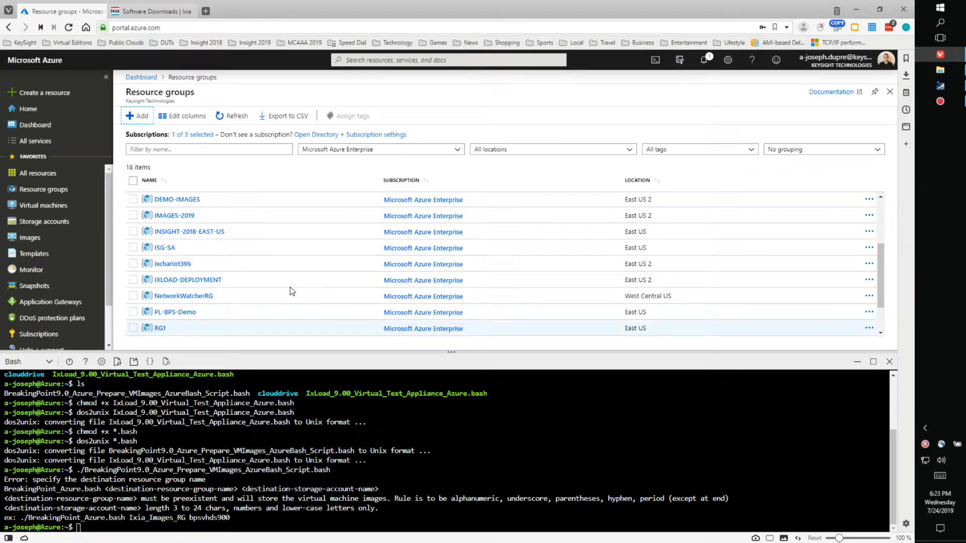
pyautogui.scroll(-2, 292, 291)
pyautogui.scroll(3, 292, 290)
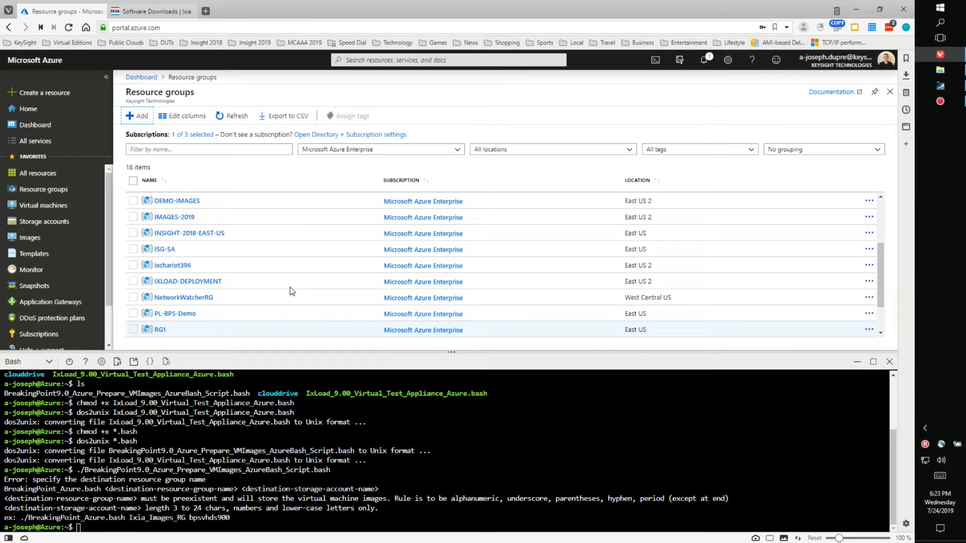
pyautogui.click(230, 115)
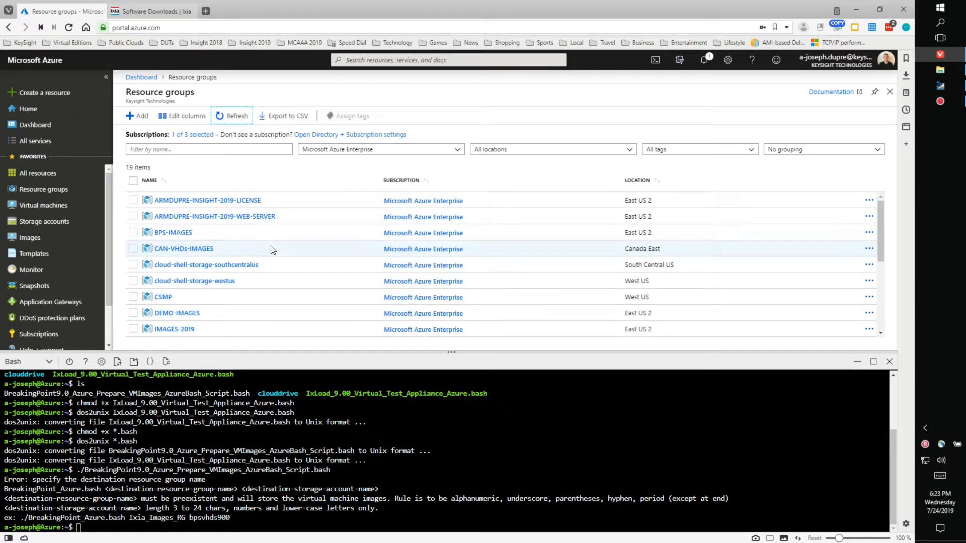
pyautogui.click(187, 232)
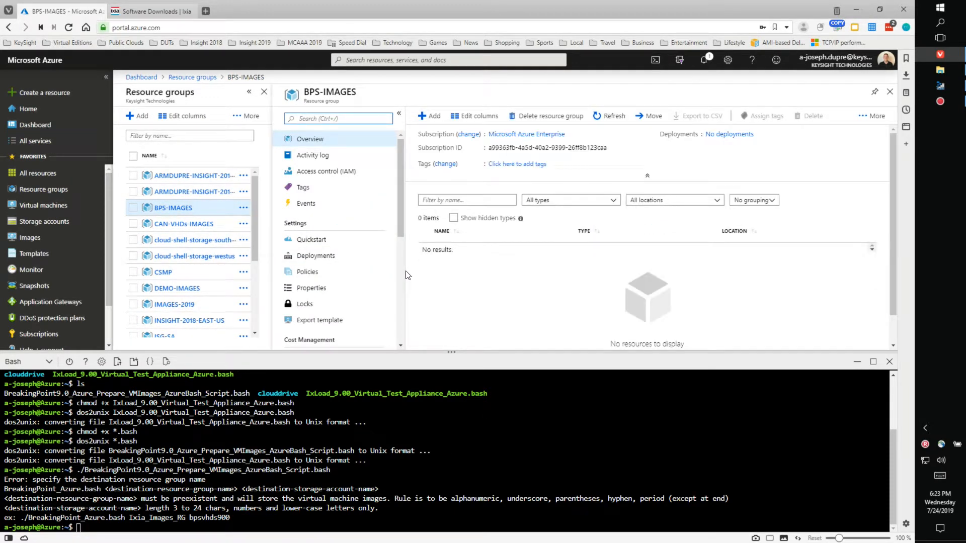
# Step: Rerun the BreakingPoint prep script with arguments BPS-IMAGES and bpsimgs2019
pyautogui.moveTo(448, 352); pyautogui.dragTo(454, 343)
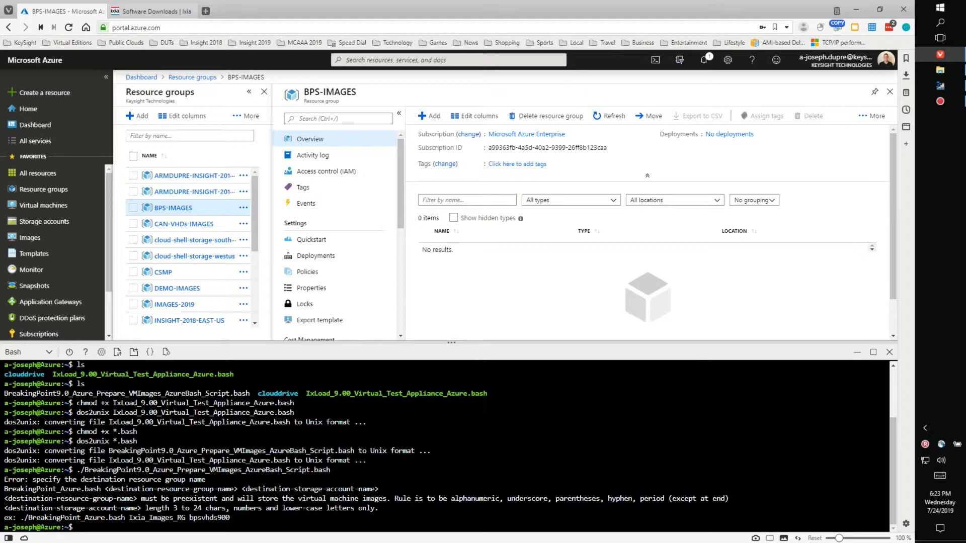
pyautogui.press('Up')
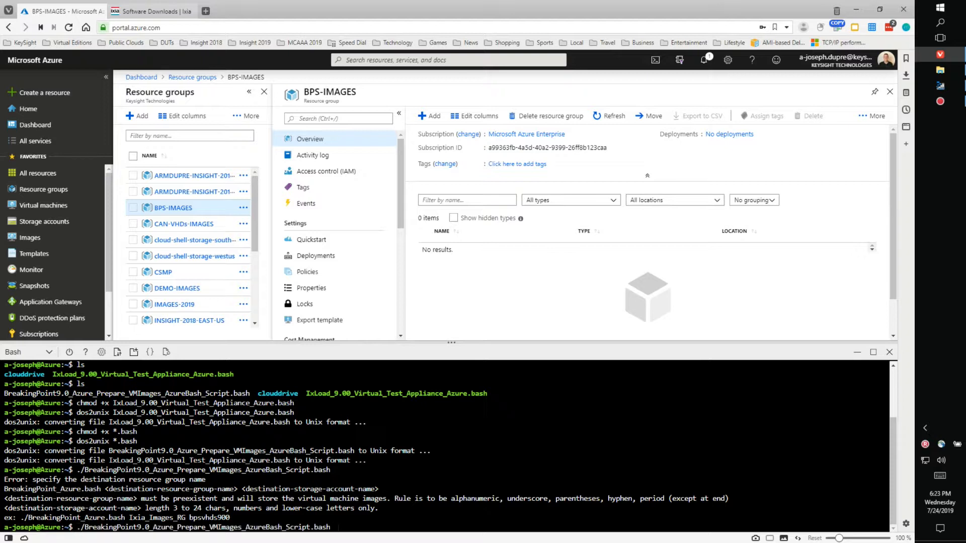
pyautogui.write('BPS-IMAGES')
pyautogui.write('bpsimgs2019')
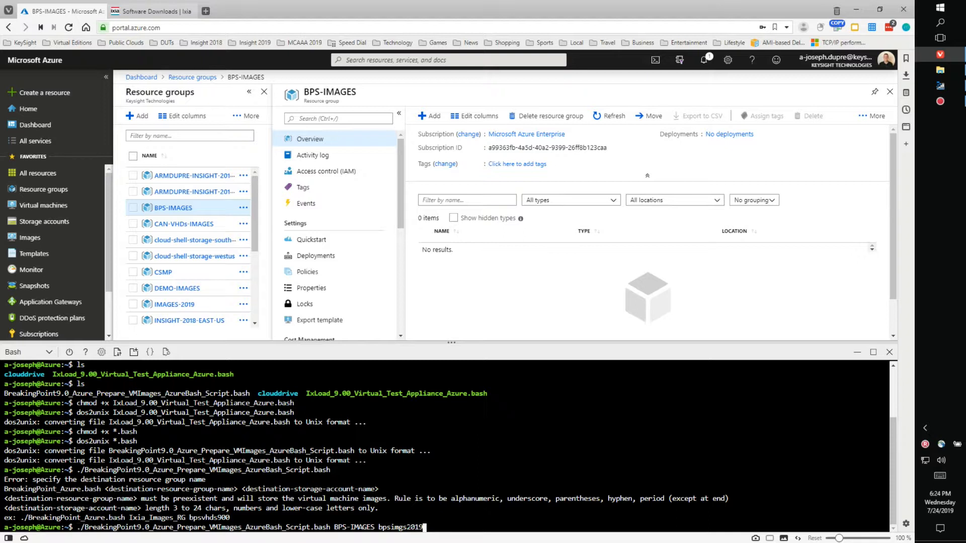
pyautogui.press('Return')
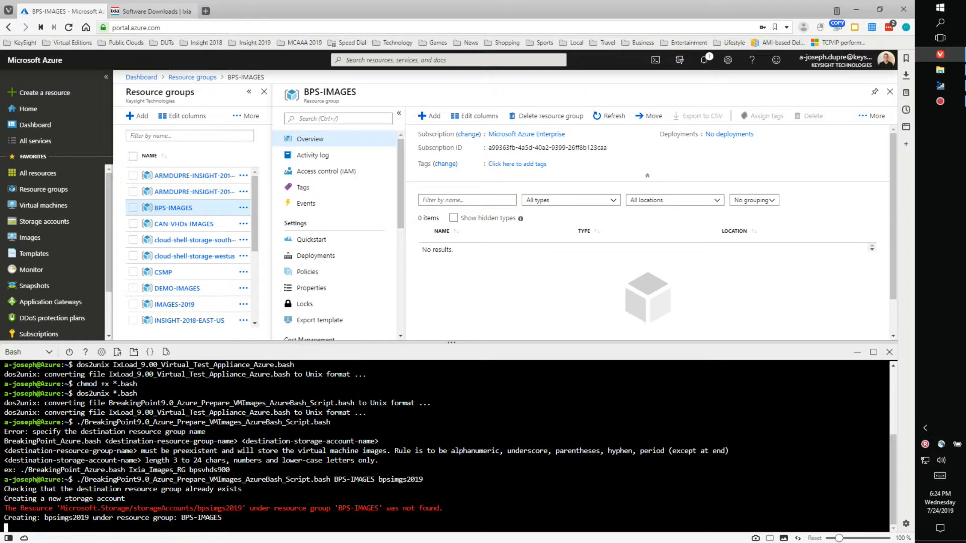
# Step: Refresh the BPS-IMAGES resource list until bpsimgs2019 appears, then open that storage account
pyautogui.click(609, 116)
pyautogui.click(605, 117)
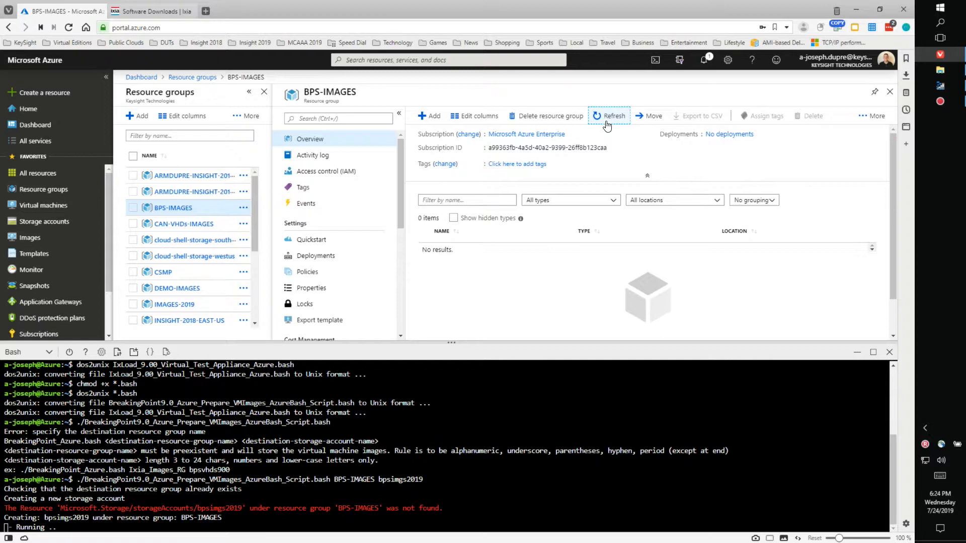
pyautogui.click(610, 117)
pyautogui.click(609, 118)
pyautogui.click(610, 118)
pyautogui.click(610, 116)
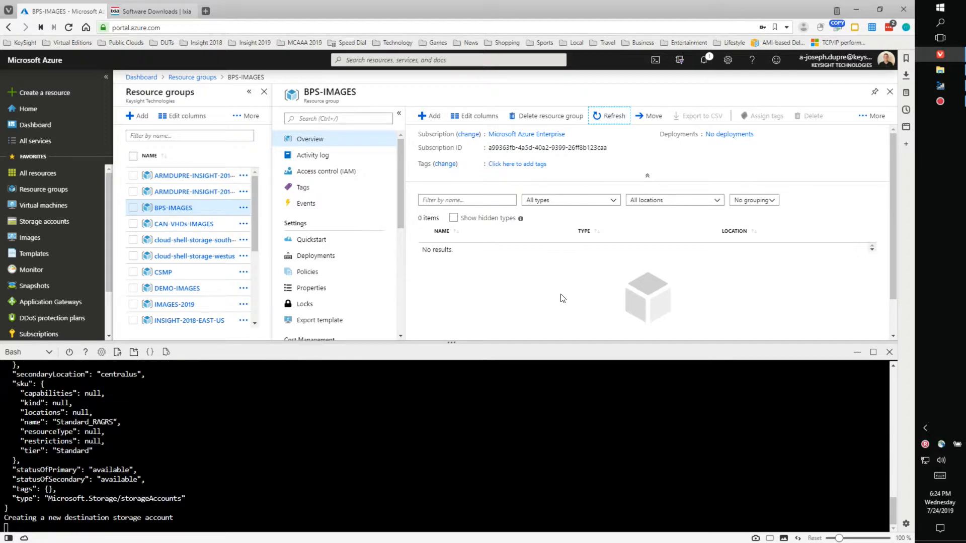
pyautogui.click(607, 121)
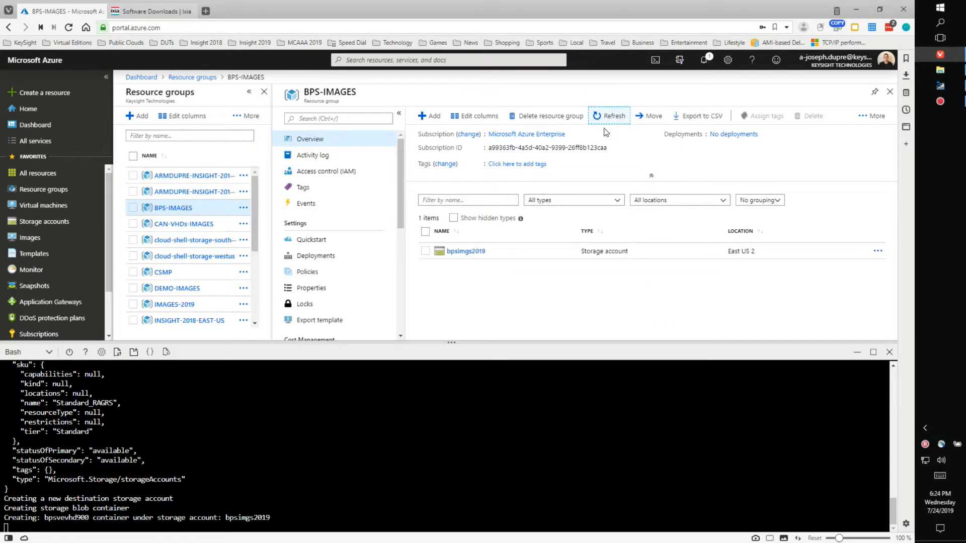
pyautogui.click(468, 256)
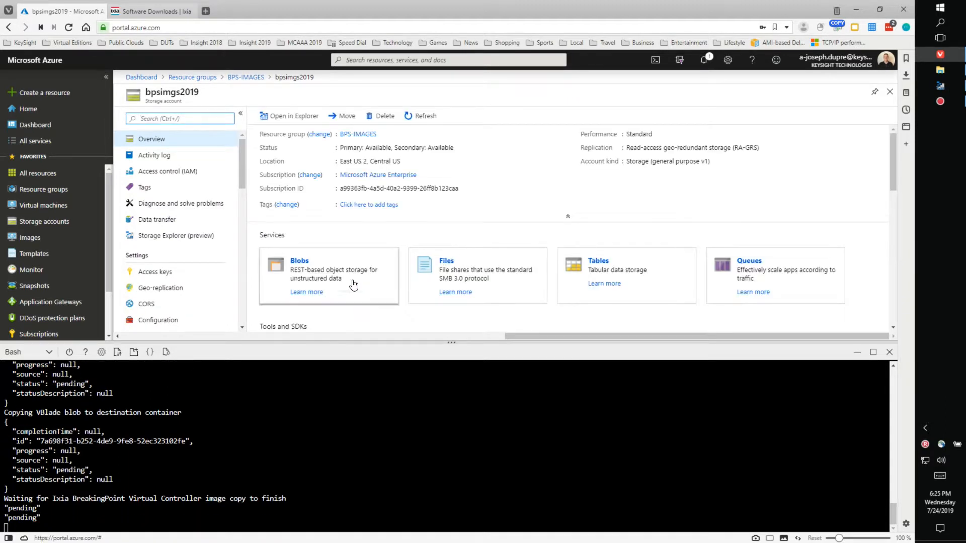
# Step: List the VHD blobs in bpsimgs2019's bpsvevhd900 container, then go back to Resource groups
pyautogui.click(300, 261)
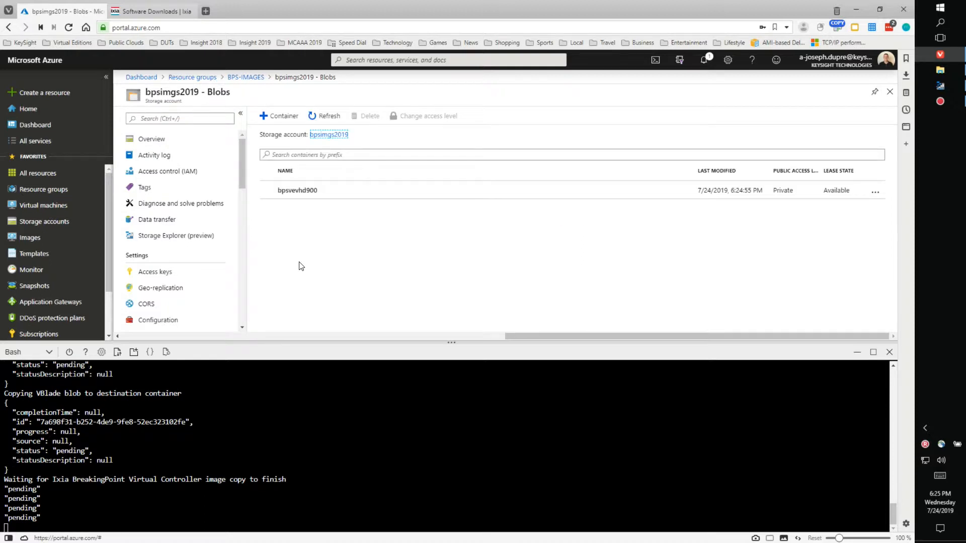
pyautogui.click(301, 191)
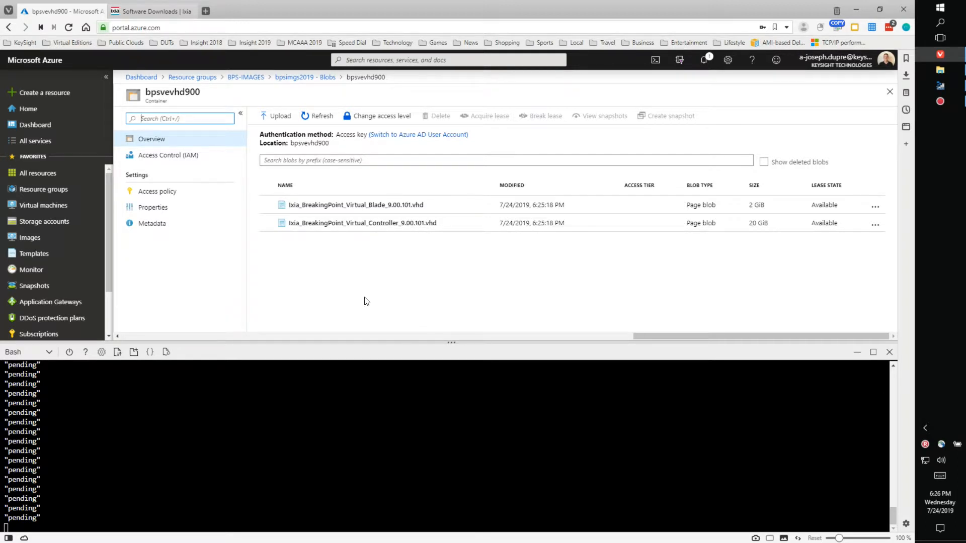
pyautogui.click(202, 78)
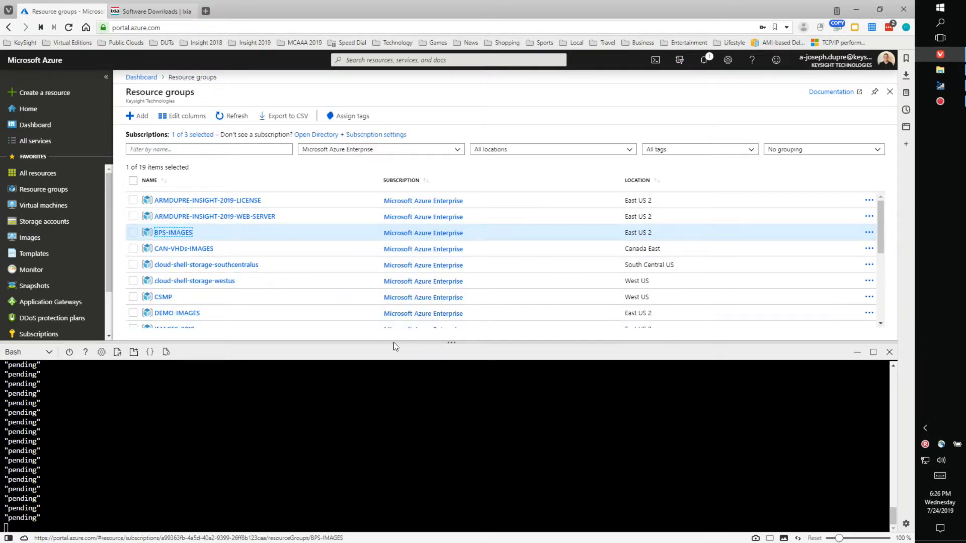
# Step: View the bpsvevhd900 blobs in IMAGES-2019's imgs2019 account, then return to IMAGES-2019
pyautogui.moveTo(452, 341); pyautogui.dragTo(447, 420)
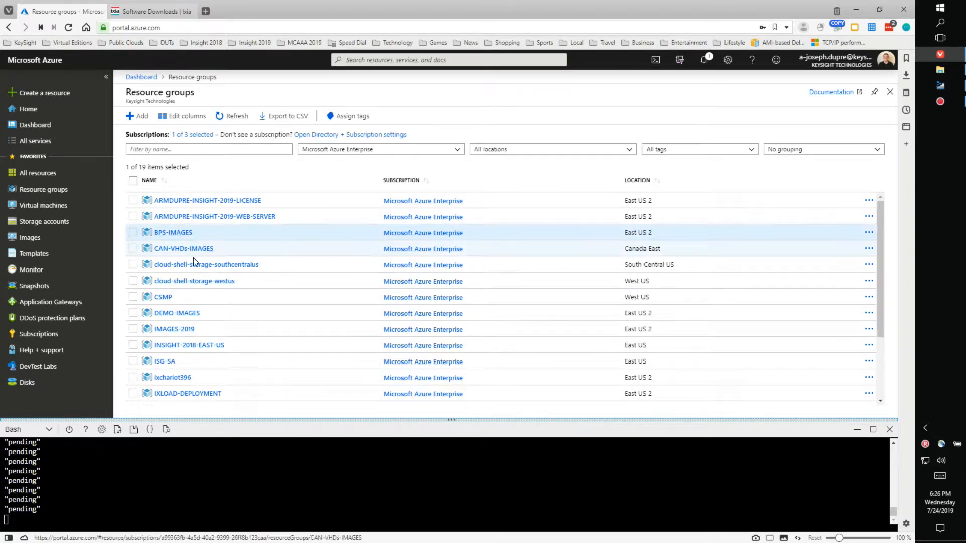
pyautogui.click(182, 334)
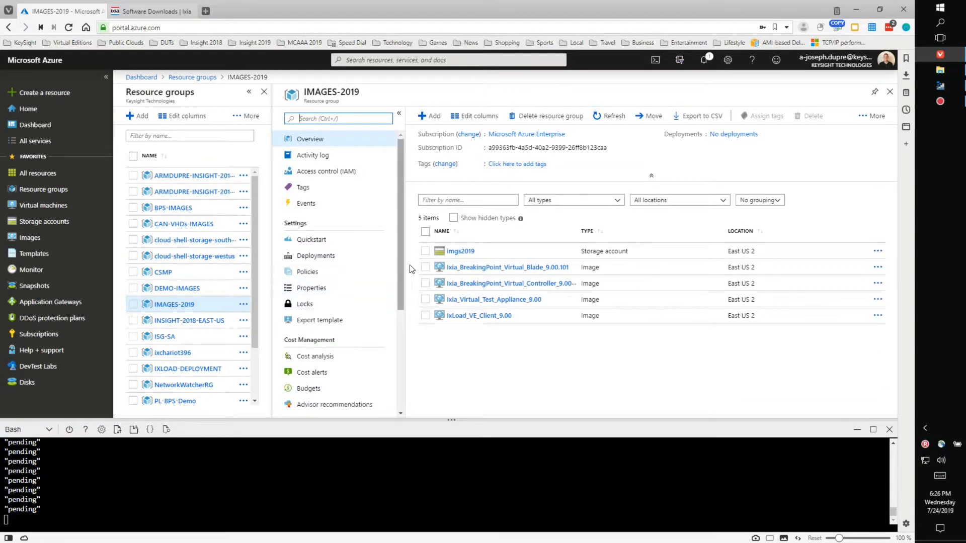
pyautogui.click(466, 253)
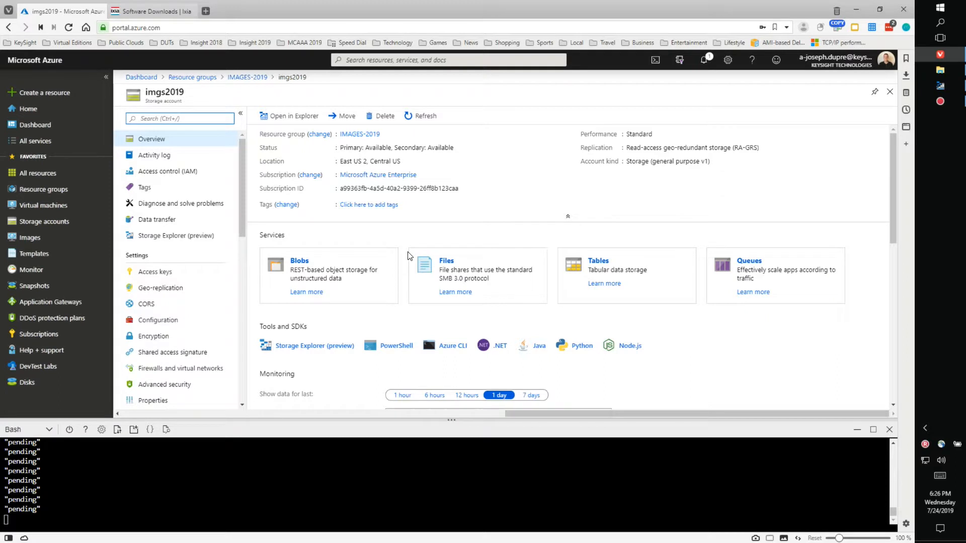
pyautogui.click(297, 263)
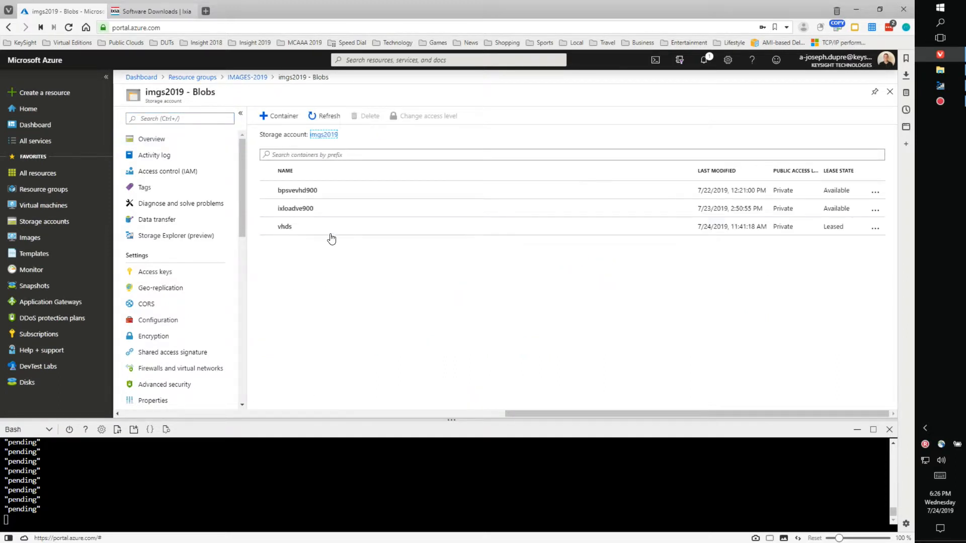
pyautogui.click(305, 192)
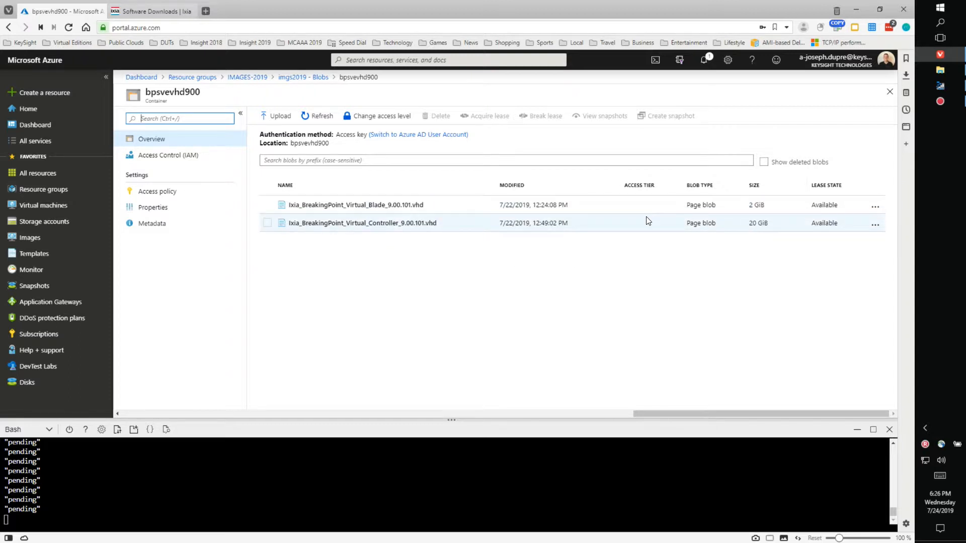
pyautogui.click(248, 78)
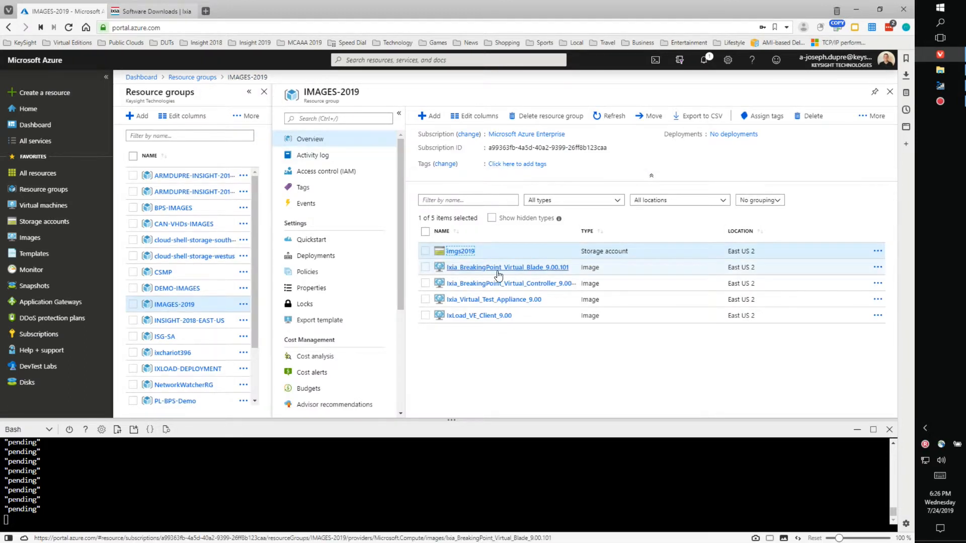
# Step: Widen the NAME column, close Cloud Shell, and switch to Azure Storage Explorer
pyautogui.moveTo(579, 231); pyautogui.dragTo(642, 229)
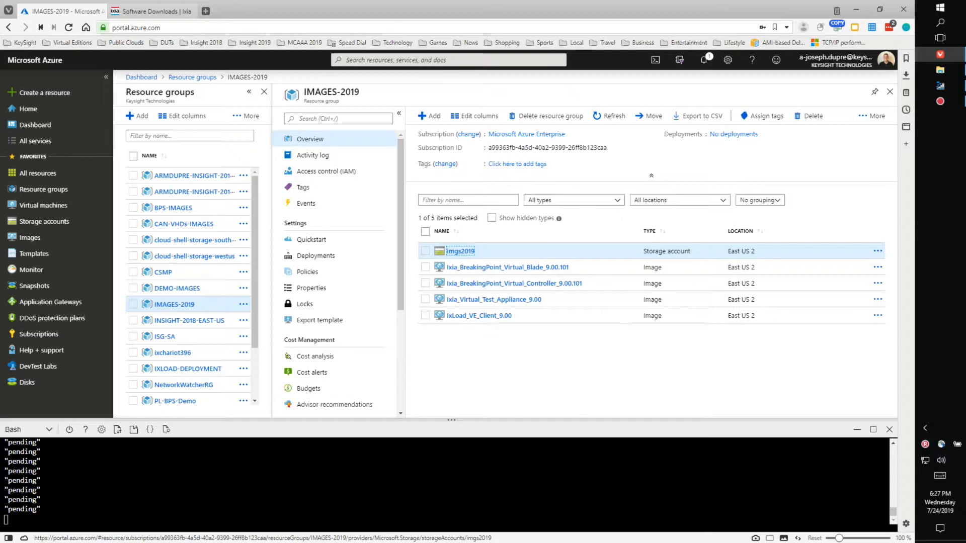
pyautogui.click(890, 431)
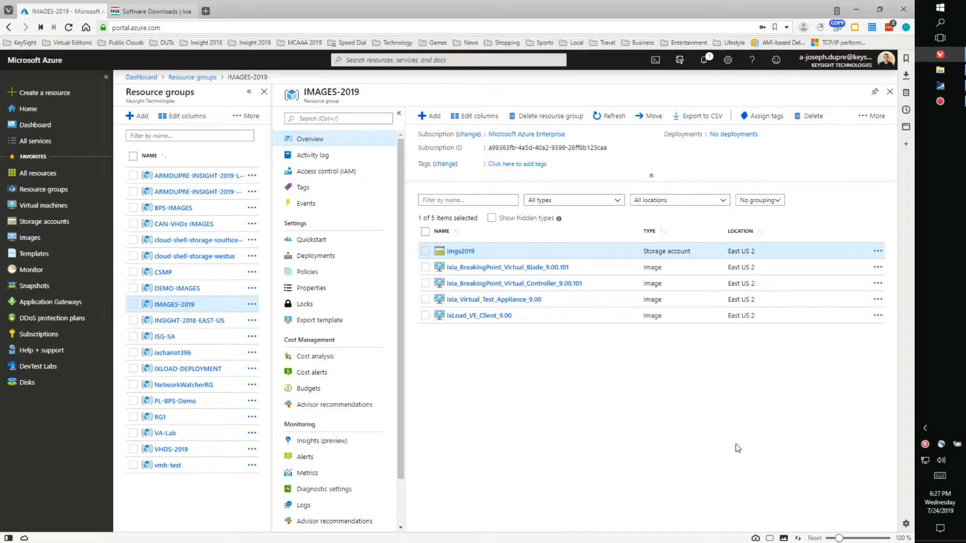
pyautogui.click(940, 85)
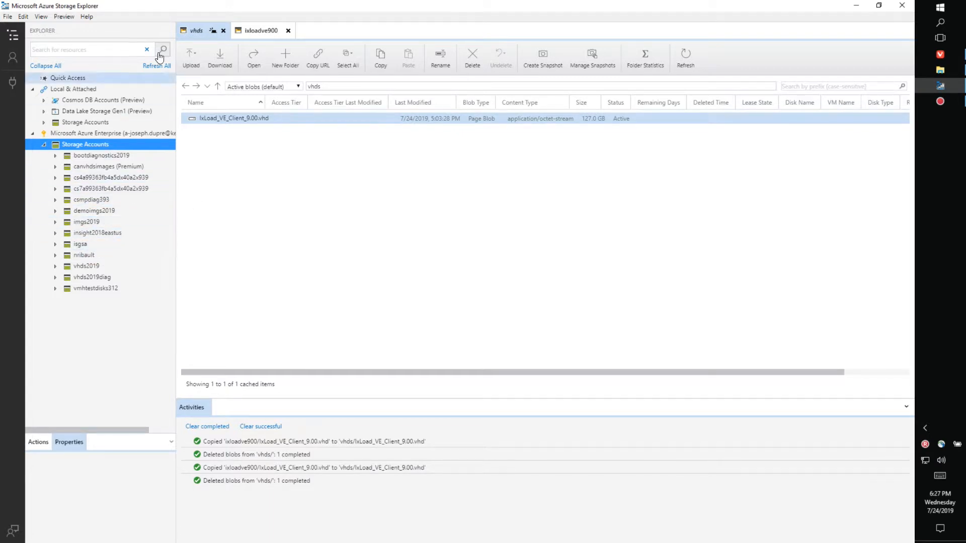
# Step: Reload Storage Explorer and list the blobs in bpsimgs2019's bpsvevhd900 container
pyautogui.click(150, 71)
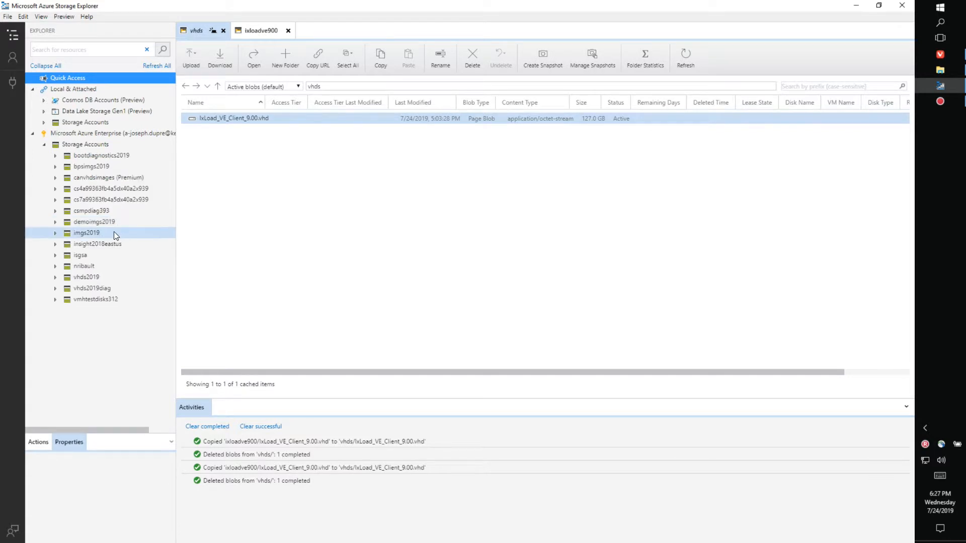
pyautogui.click(56, 167)
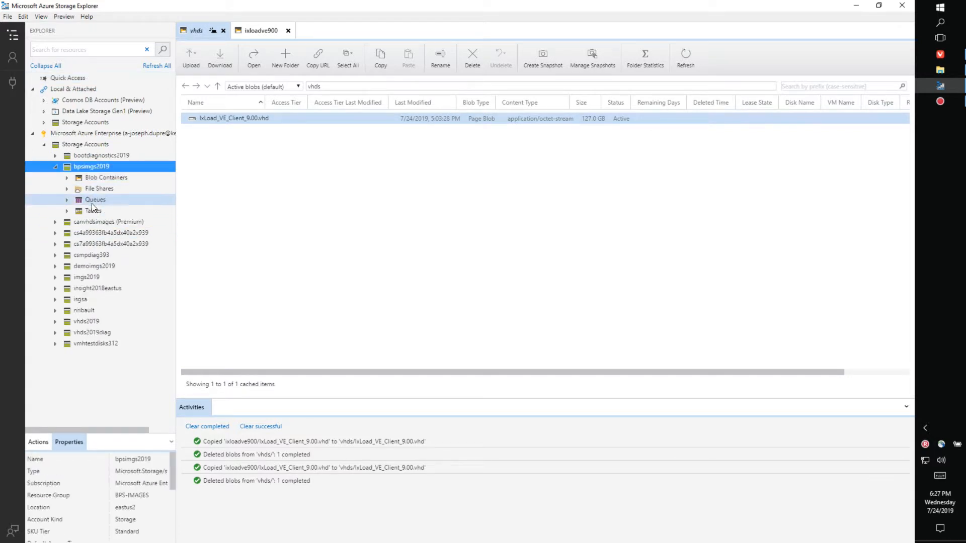
pyautogui.click(66, 181)
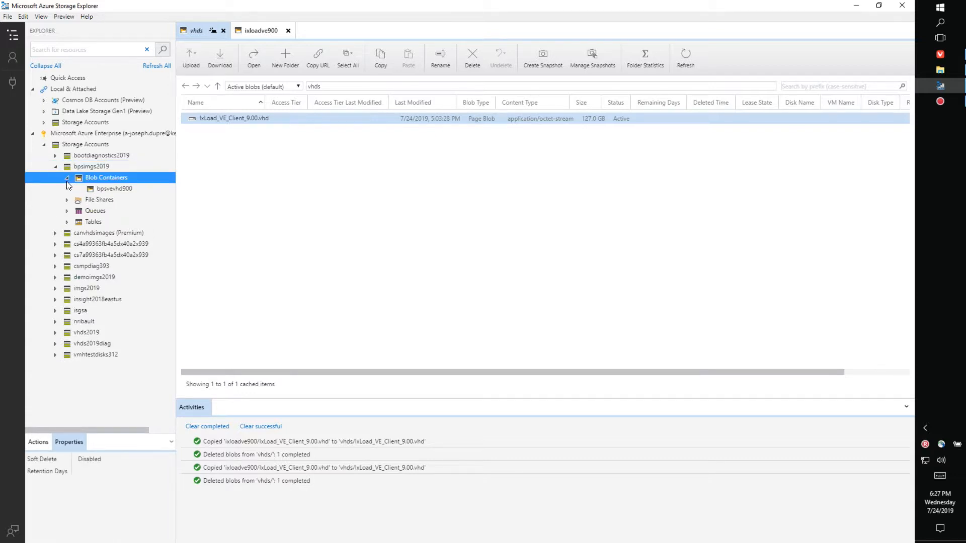
pyautogui.click(105, 189)
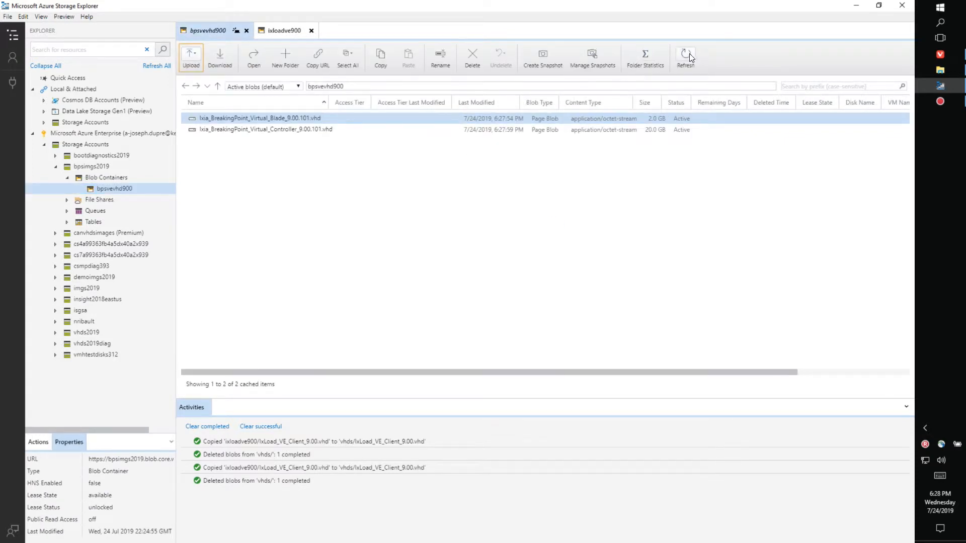
# Step: Refresh the blob list to check the BreakingPoint VHD copy status, then minimize Storage Explorer
pyautogui.click(617, 129)
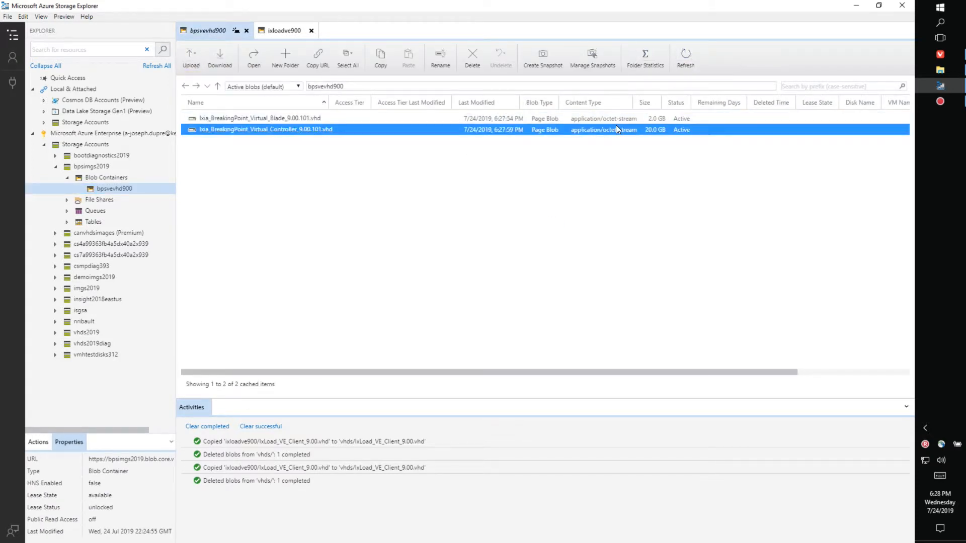
pyautogui.click(686, 54)
pyautogui.click(685, 63)
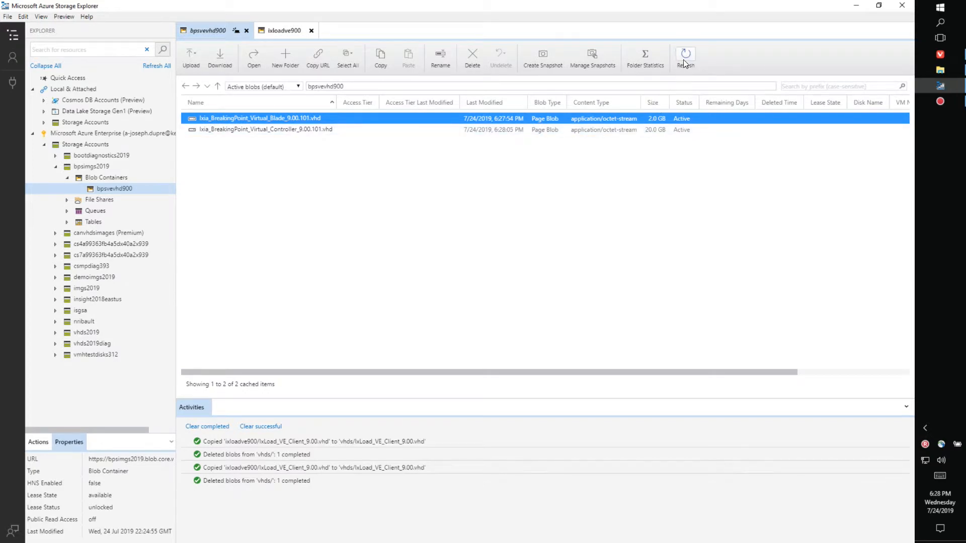
pyautogui.click(684, 59)
pyautogui.click(684, 59)
pyautogui.click(856, 5)
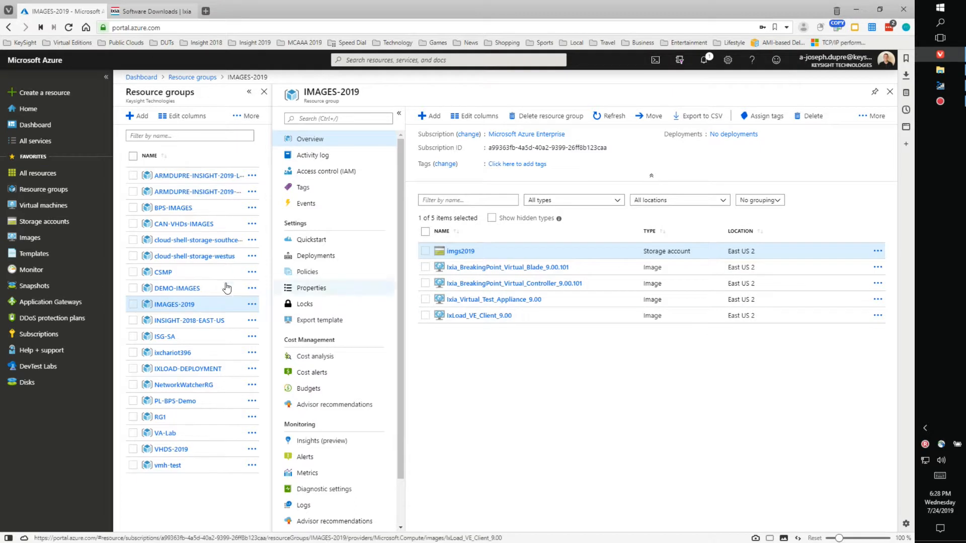
# Step: Show the Templates list with a wider NAME column, then bring up the azure folder
pyautogui.click(40, 256)
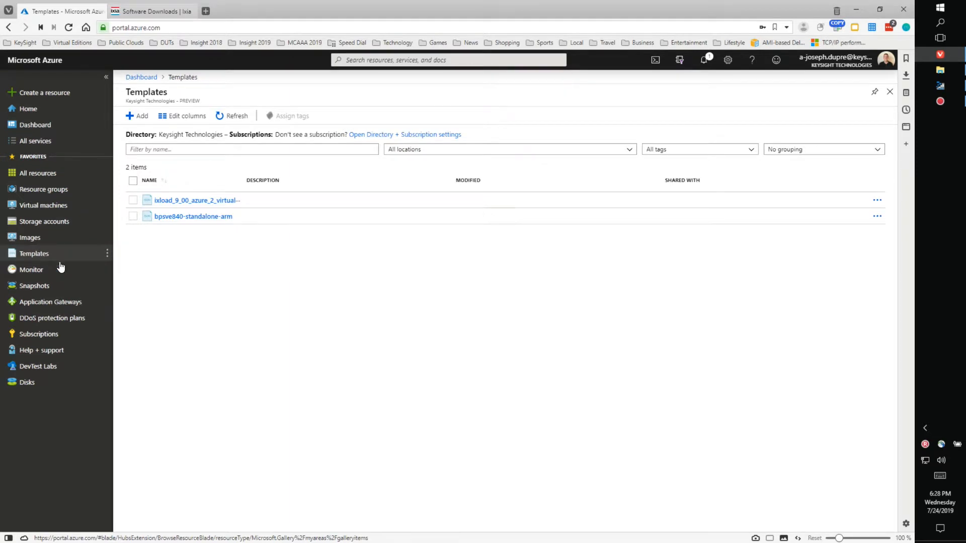
pyautogui.moveTo(243, 175); pyautogui.dragTo(295, 175)
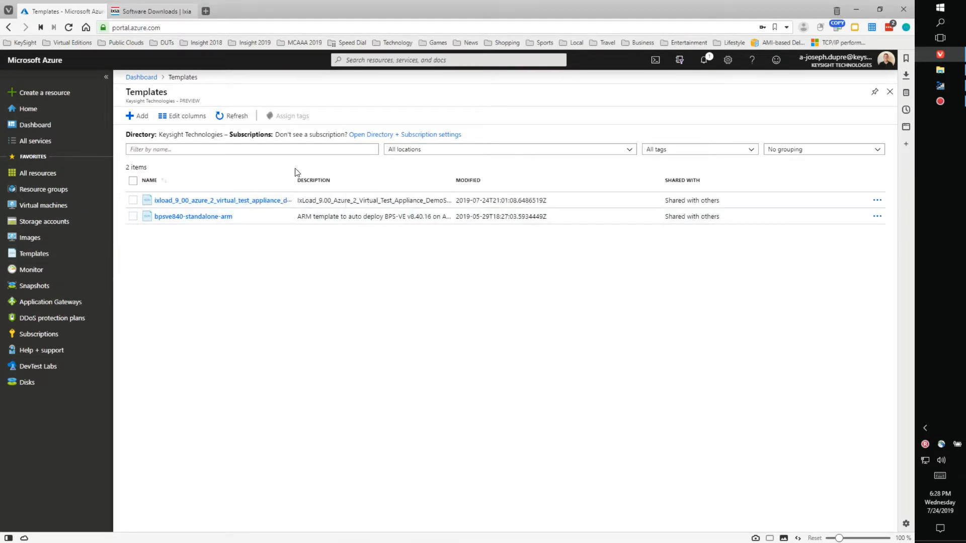
pyautogui.click(940, 70)
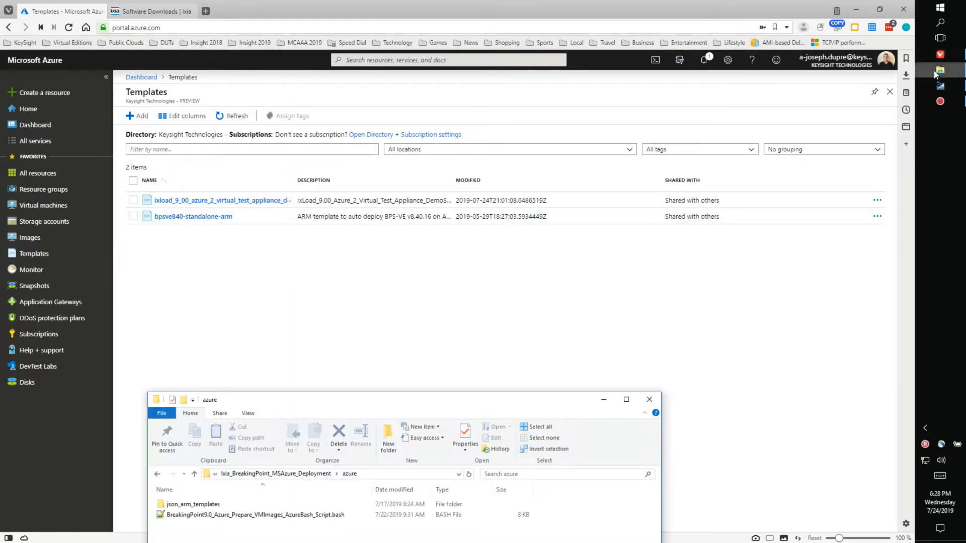
# Step: Copy the name BreakingPoint_9.00_Azure_DemoSetup_Deployment_ARM_Template.json from the json_arm_templates folder
pyautogui.doubleClick(450, 236)
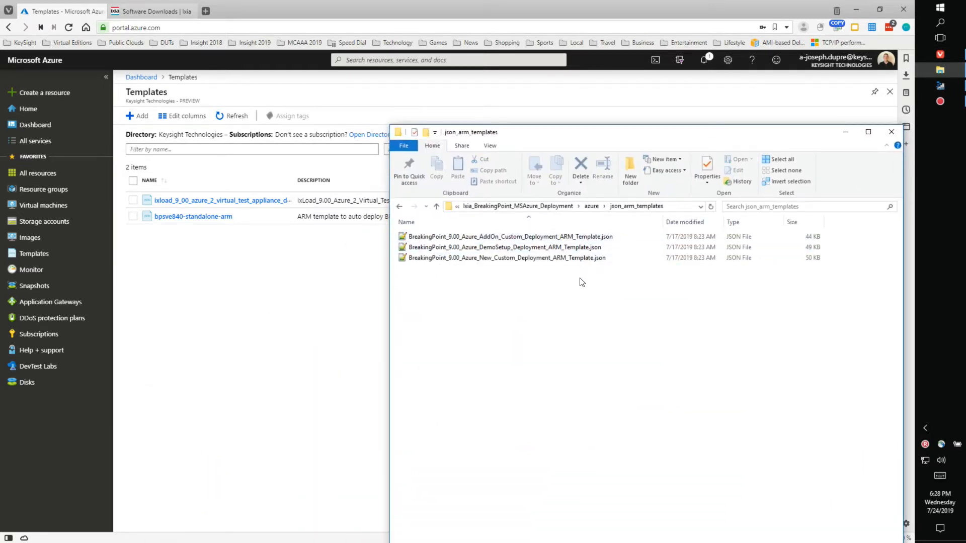
pyautogui.click(503, 248)
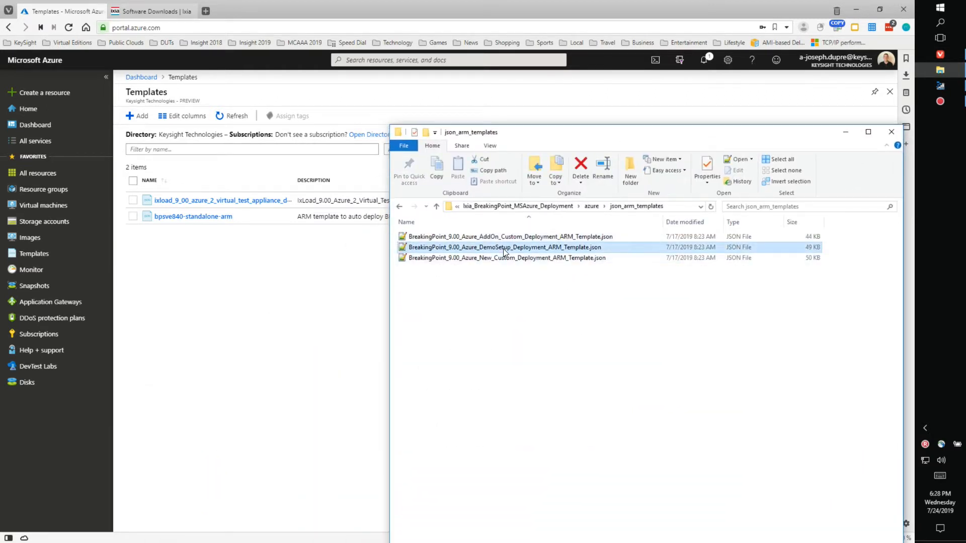
pyautogui.click(535, 248)
pyautogui.rightClick(535, 247)
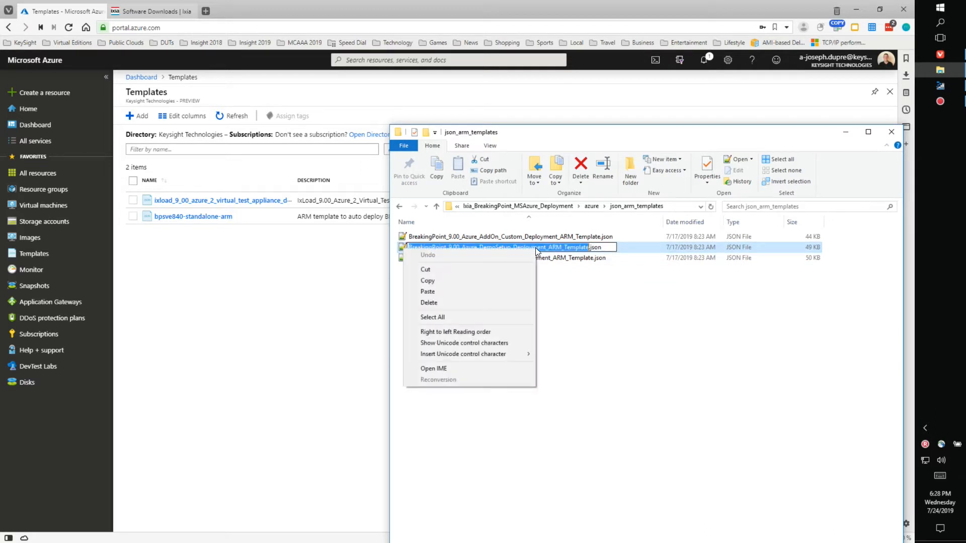
pyautogui.click(478, 281)
pyautogui.click(489, 303)
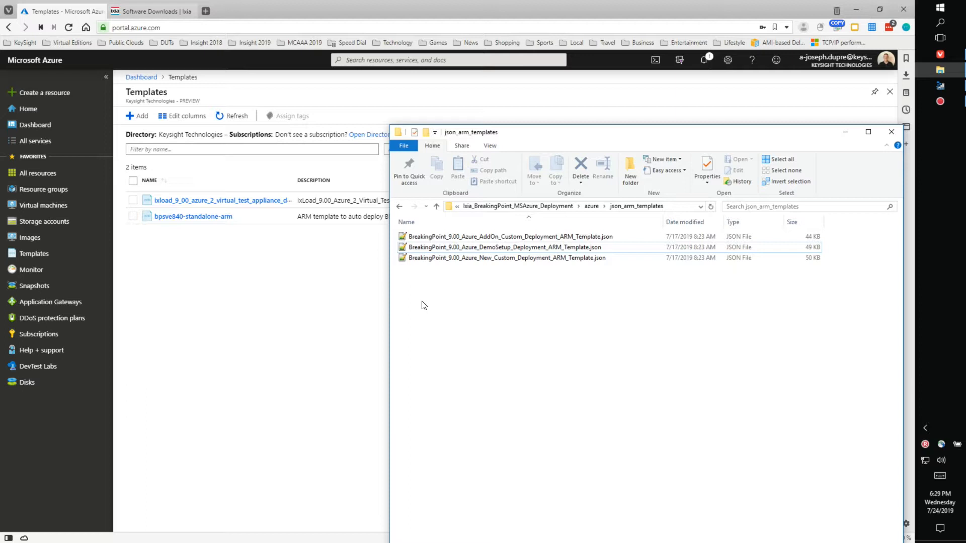
pyautogui.moveTo(561, 134); pyautogui.dragTo(455, 253)
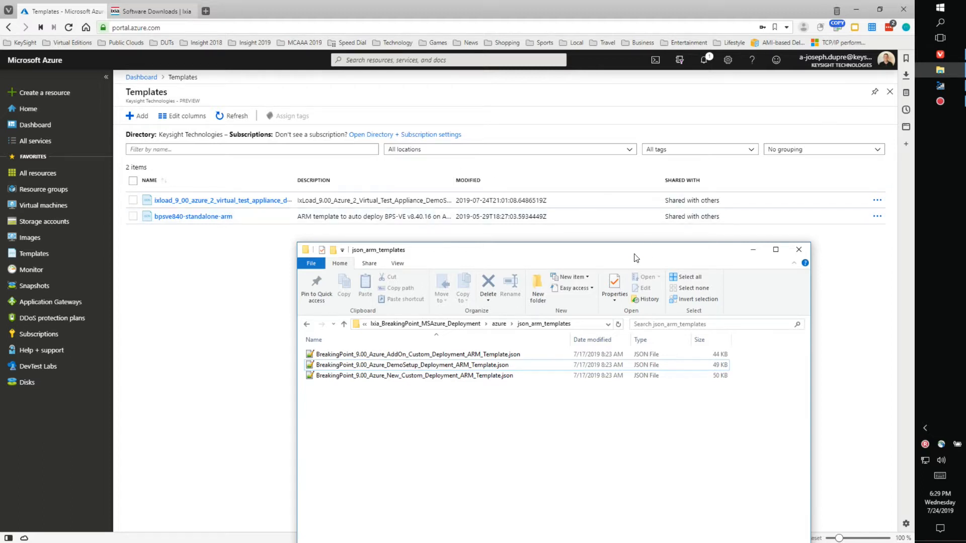
pyautogui.moveTo(500, 255); pyautogui.dragTo(486, 424)
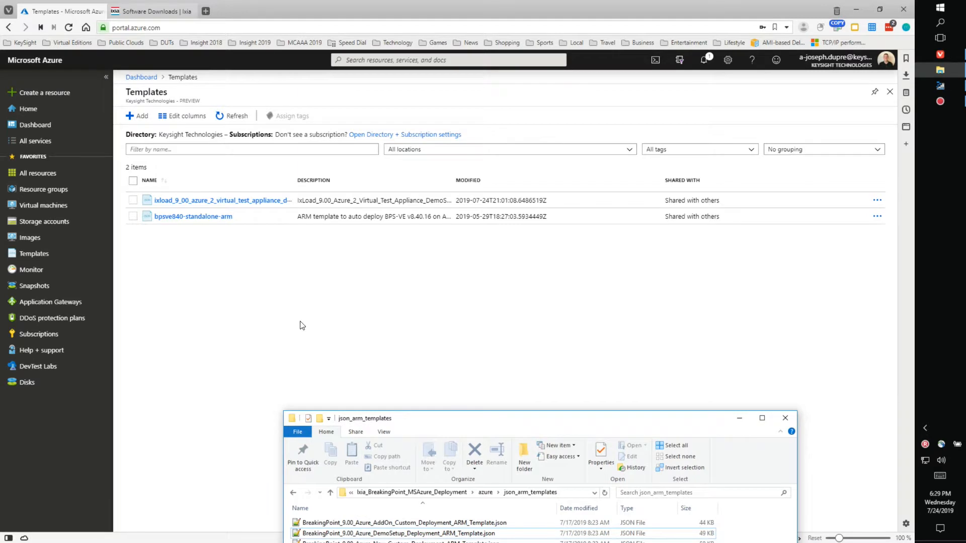
# Step: Add a template named BreakingPoint_9_00_Azure_DemoSetup_Deployment_ARM_Template, using the copied name as description
pyautogui.click(136, 118)
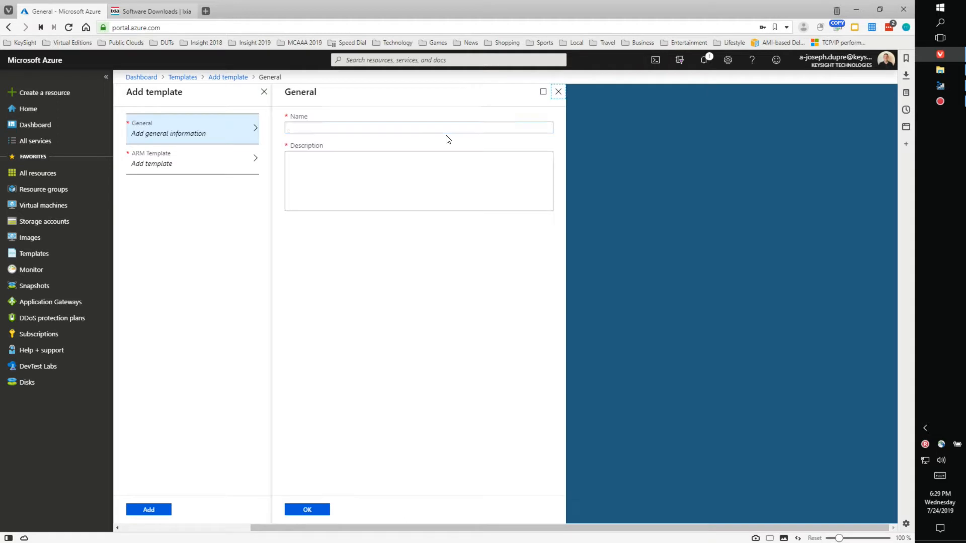
pyautogui.rightClick(384, 130)
pyautogui.click(407, 188)
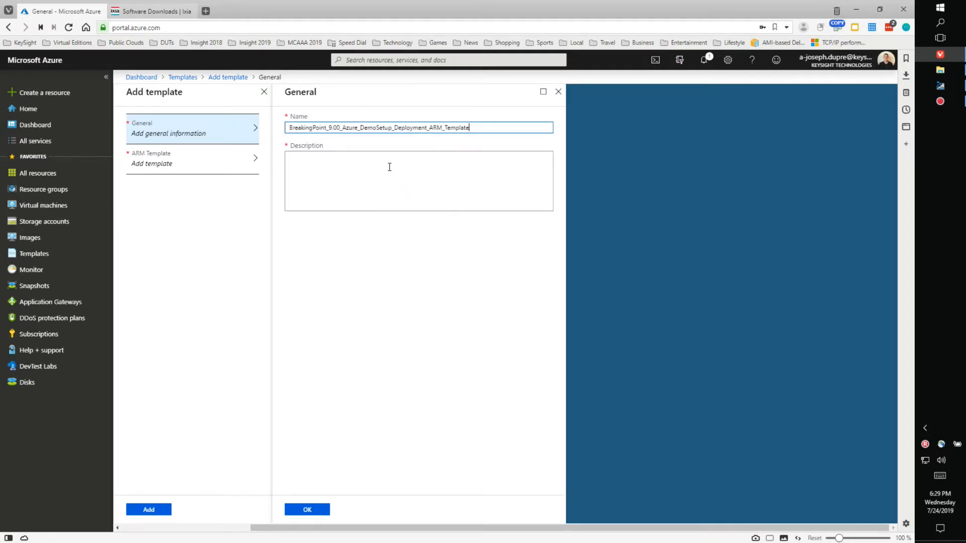
pyautogui.rightClick(344, 170)
pyautogui.click(370, 229)
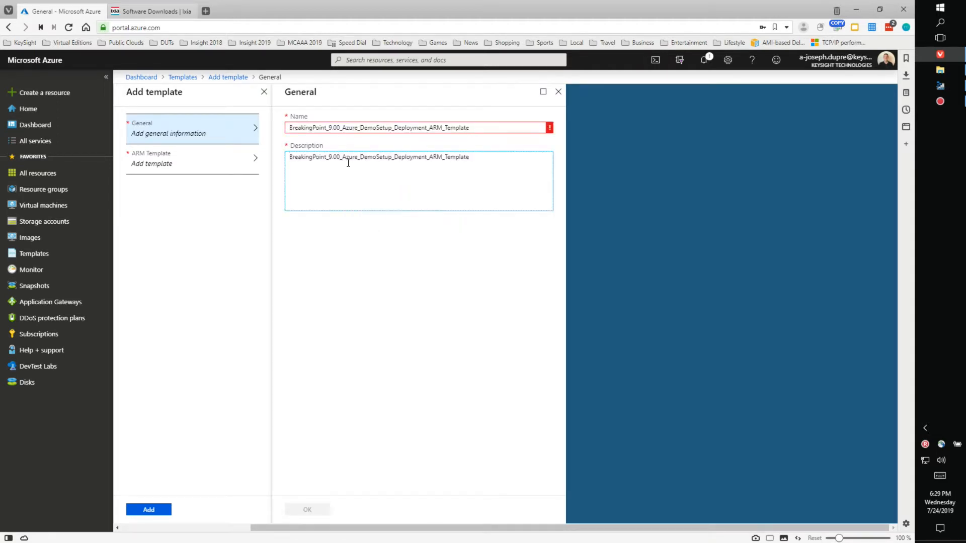
pyautogui.click(338, 129)
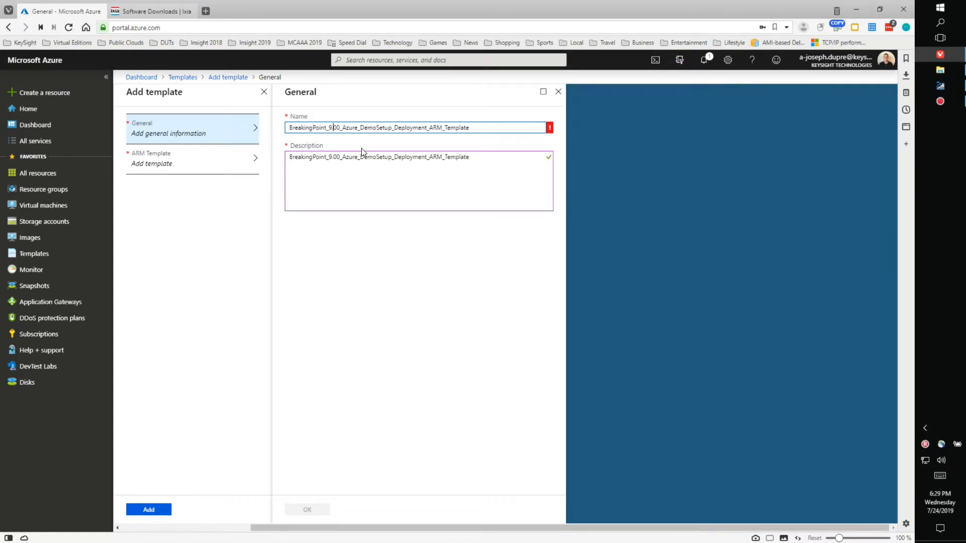
pyautogui.press('BackSpace')
pyautogui.write('_')
pyautogui.click(312, 510)
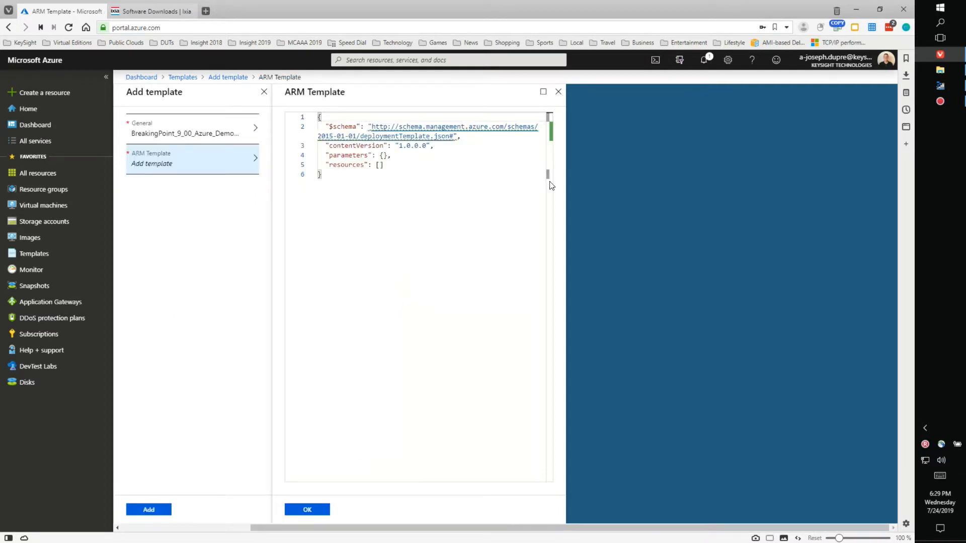
# Step: Copy all of the DemoSetup JSON in Notepad++ and select the portal editor's default template text
pyautogui.click(940, 69)
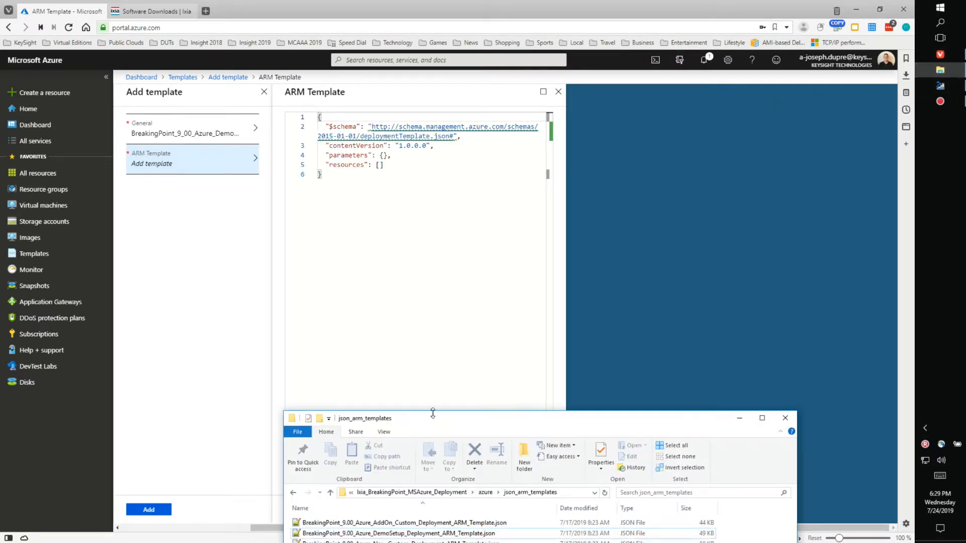
pyautogui.moveTo(435, 420); pyautogui.dragTo(477, 208)
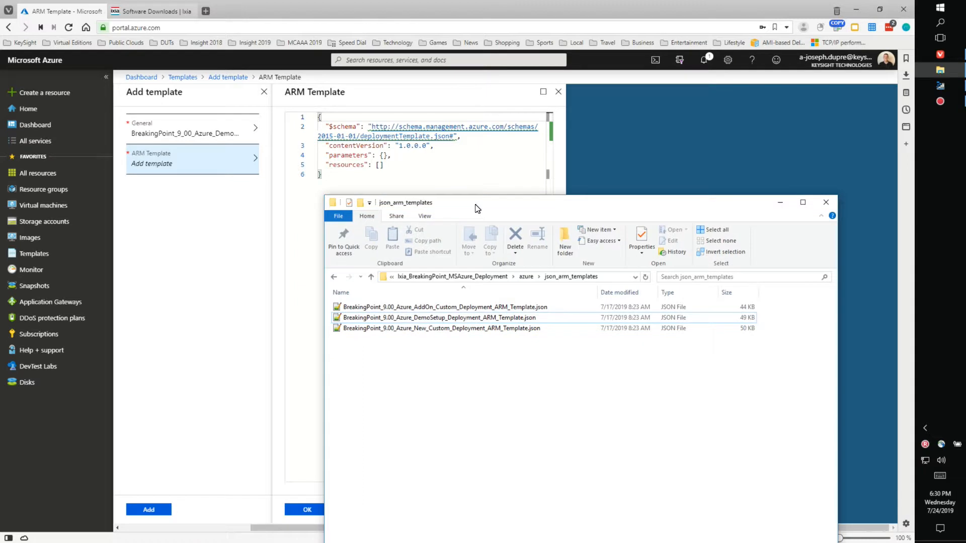
pyautogui.doubleClick(439, 319)
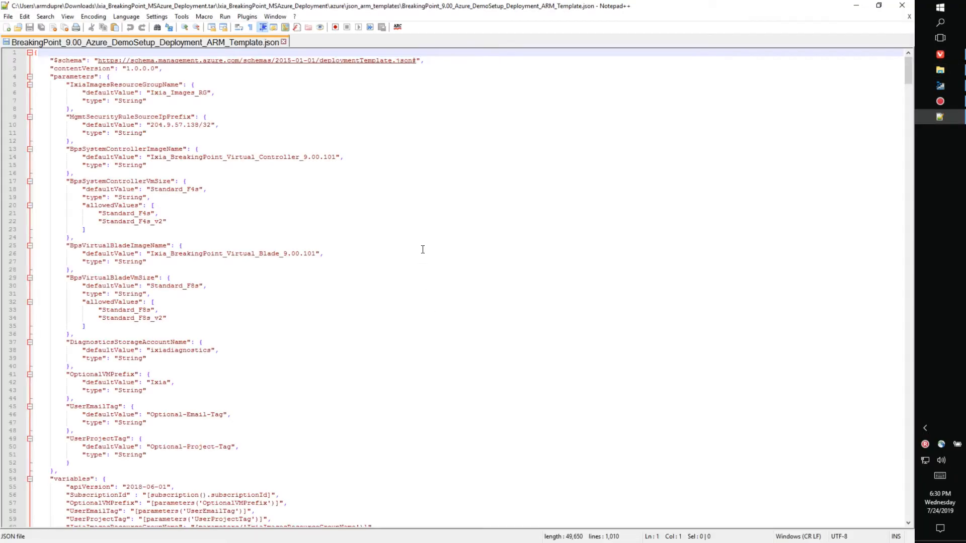
pyautogui.rightClick(422, 250)
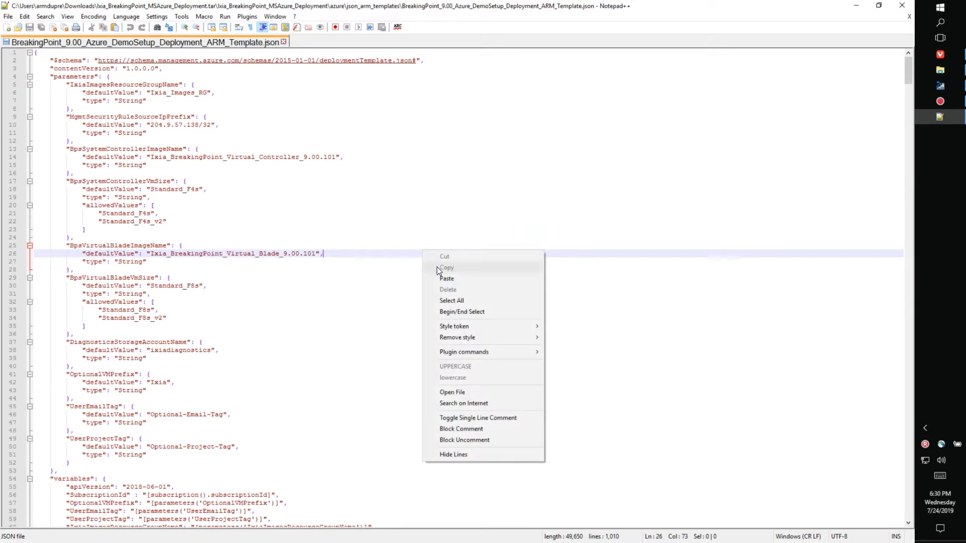
pyautogui.click(451, 295)
pyautogui.rightClick(168, 183)
pyautogui.click(190, 197)
pyautogui.click(856, 6)
pyautogui.click(509, 164)
pyautogui.moveTo(434, 194); pyautogui.dragTo(293, 119)
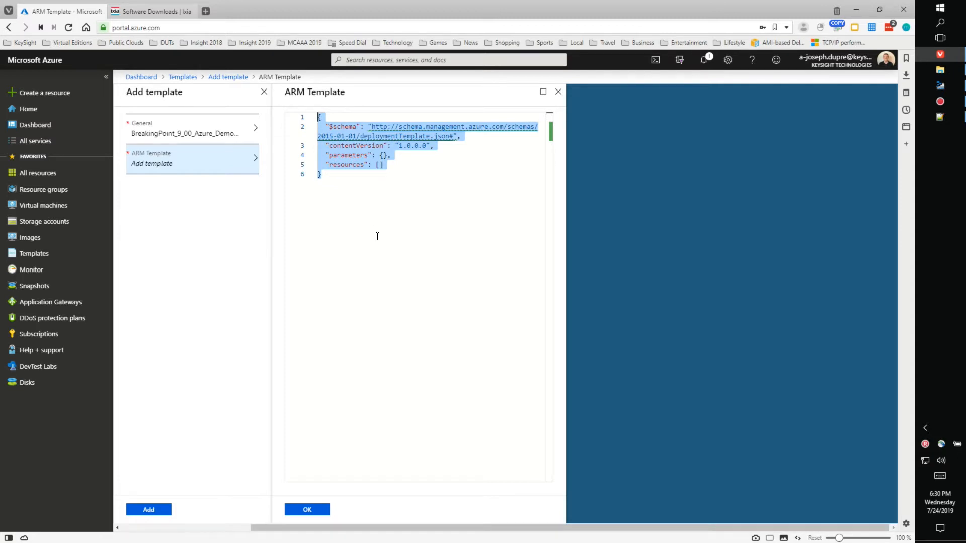
# Step: Paste the DemoSetup JSON over the default template and save the BreakingPoint_9_00 template
pyautogui.hotkey('ctrl', 'v')
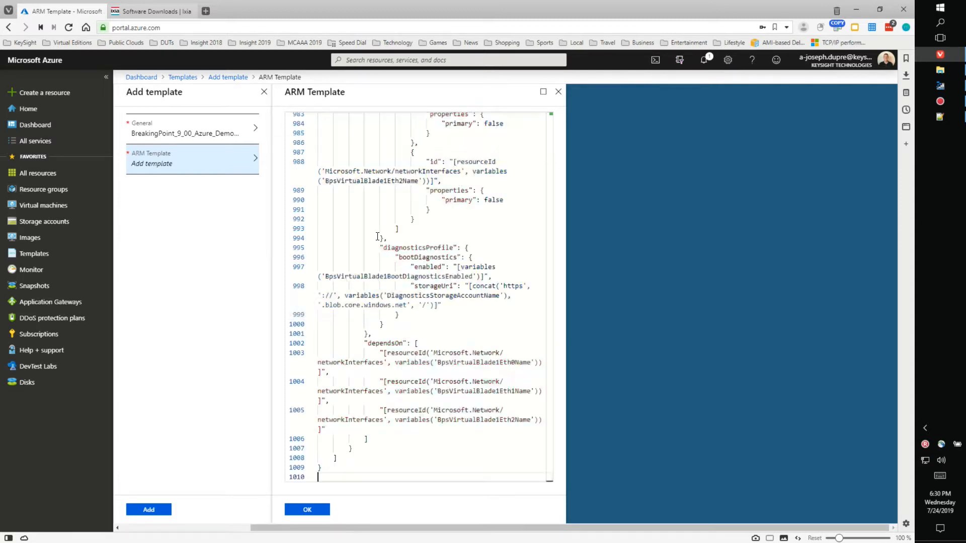
pyautogui.click(310, 513)
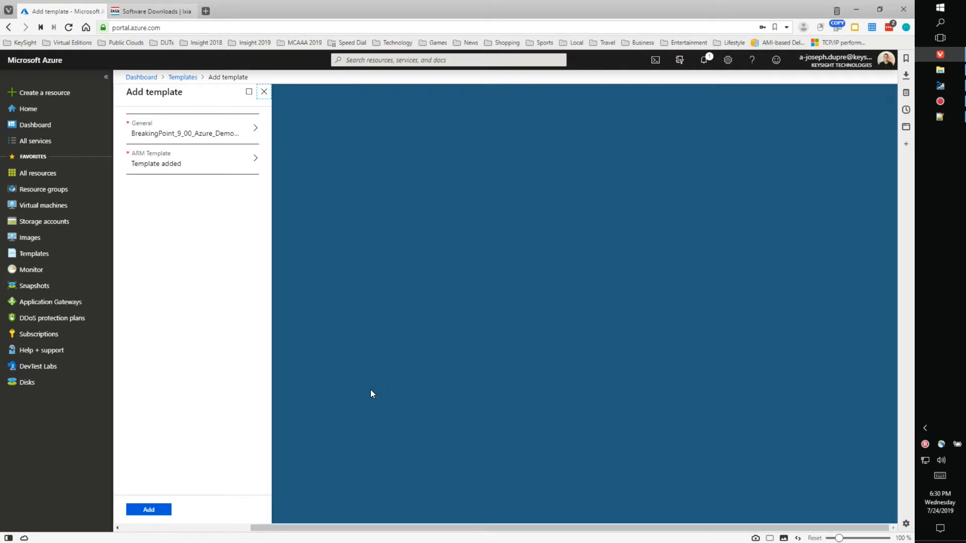
pyautogui.click(160, 512)
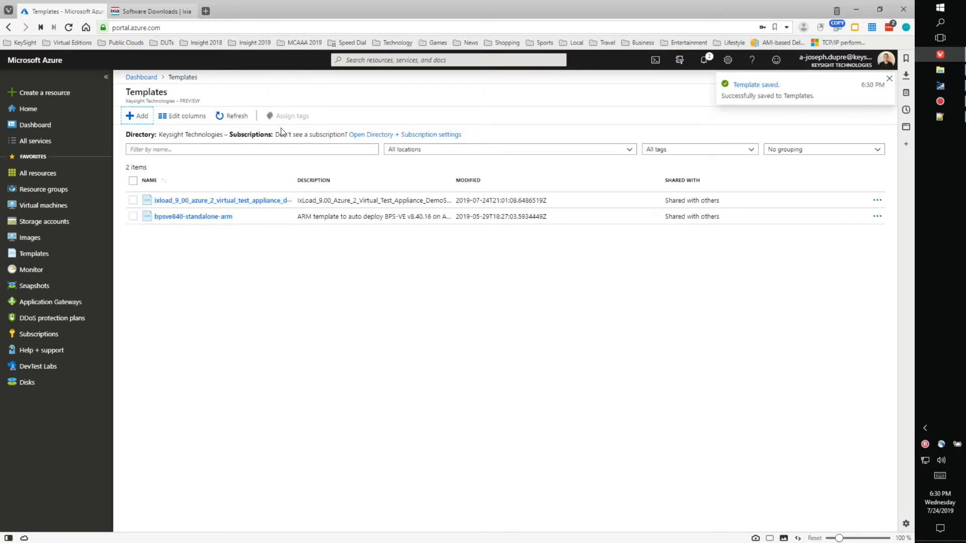
# Step: Refresh the templates list, widen the NAME column, and open breakingpoint_9_00_azure_demosetup_deployment_arm_template
pyautogui.click(238, 116)
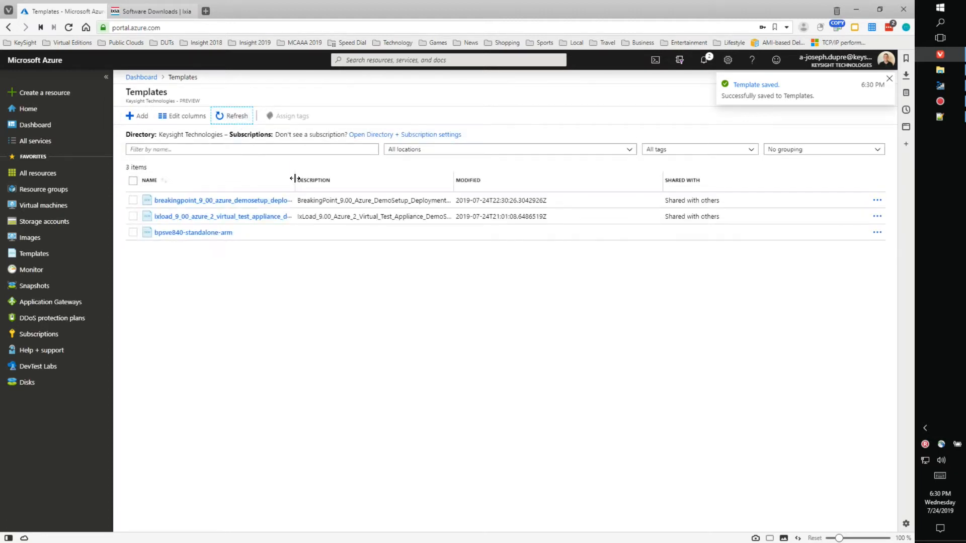
pyautogui.moveTo(361, 178); pyautogui.dragTo(422, 180)
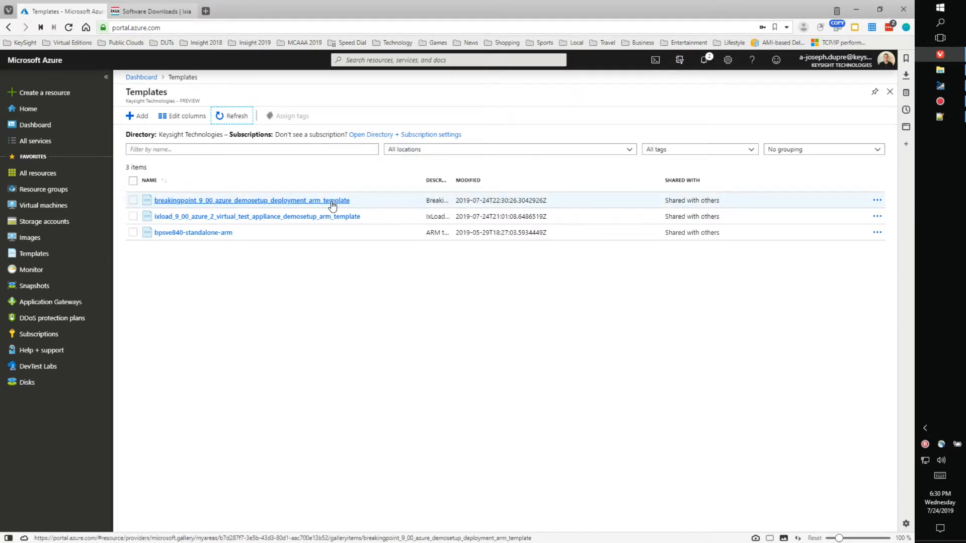
pyautogui.click(278, 204)
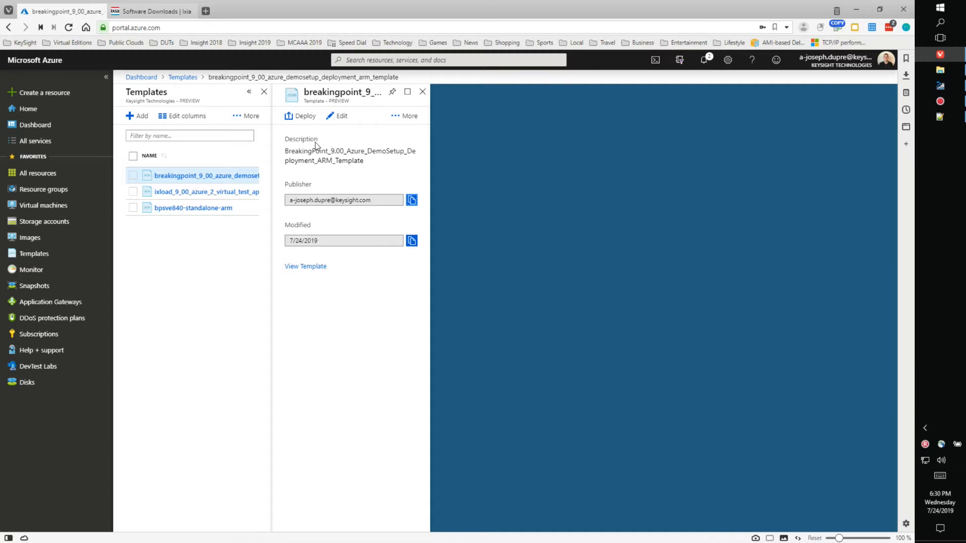
# Step: Deploy the BreakingPoint template and review its 17-resource form against the json_arm_templates folder
pyautogui.click(300, 120)
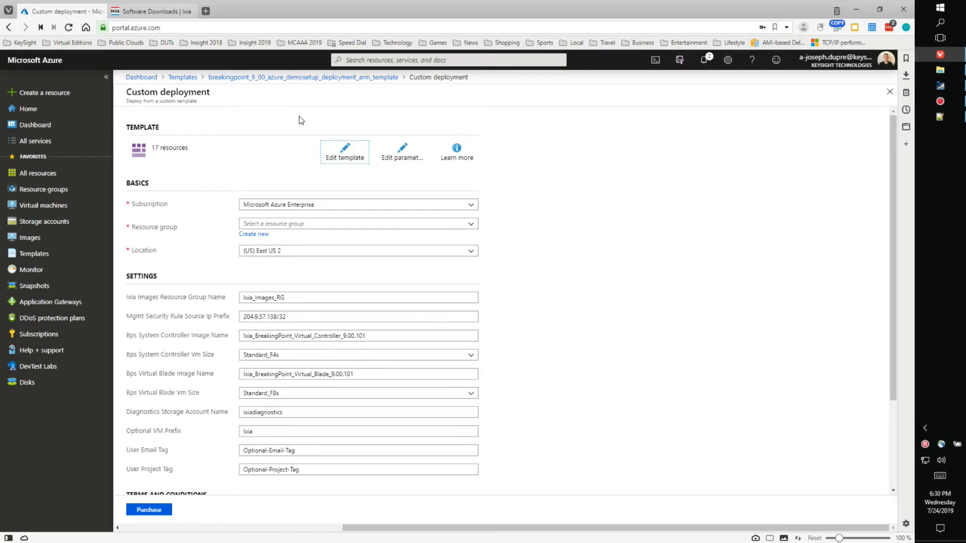
pyautogui.scroll(-3, 632, 263)
pyautogui.scroll(3, 632, 263)
pyautogui.click(935, 68)
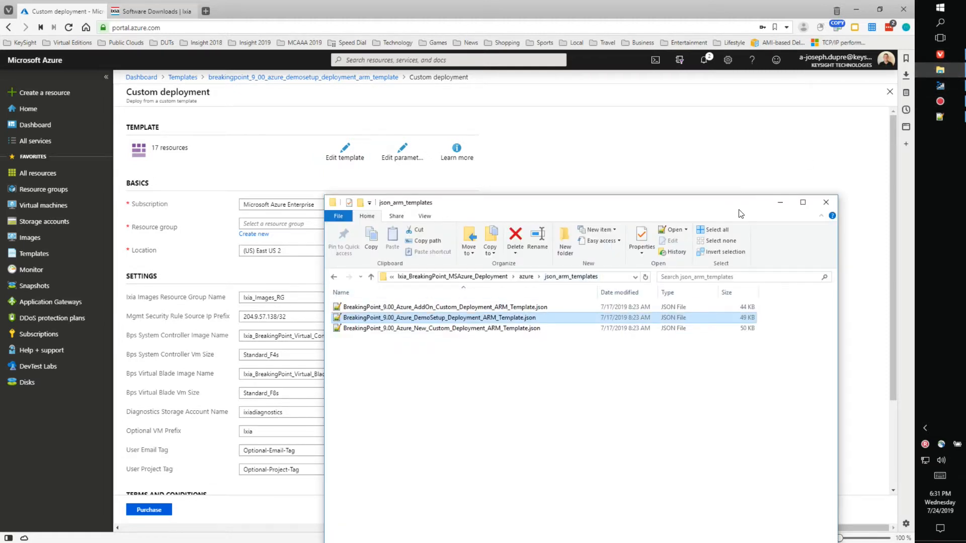
pyautogui.click(779, 202)
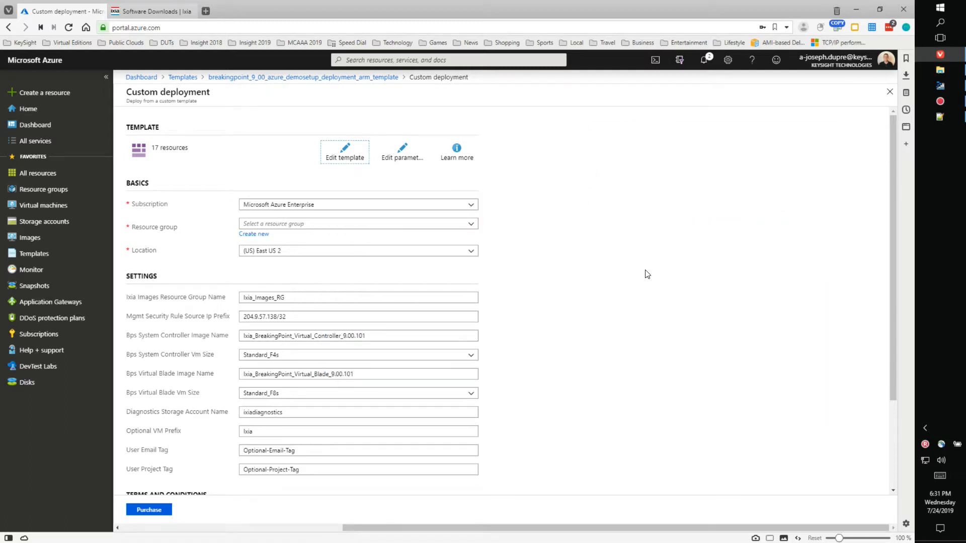
pyautogui.scroll(-2, 647, 274)
pyautogui.scroll(2, 647, 274)
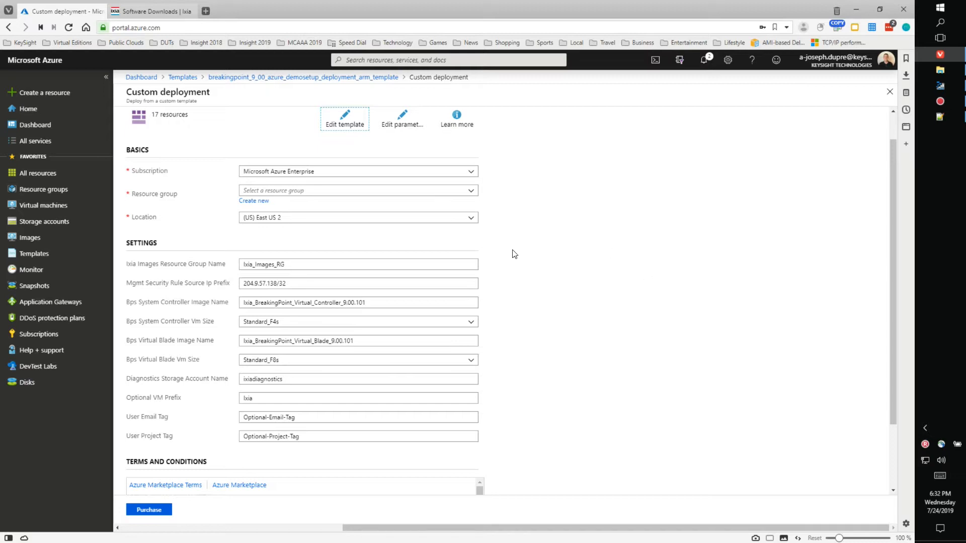
# Step: Create a new resource group named BPS-DEPLOYMENT for the deployment
pyautogui.click(253, 206)
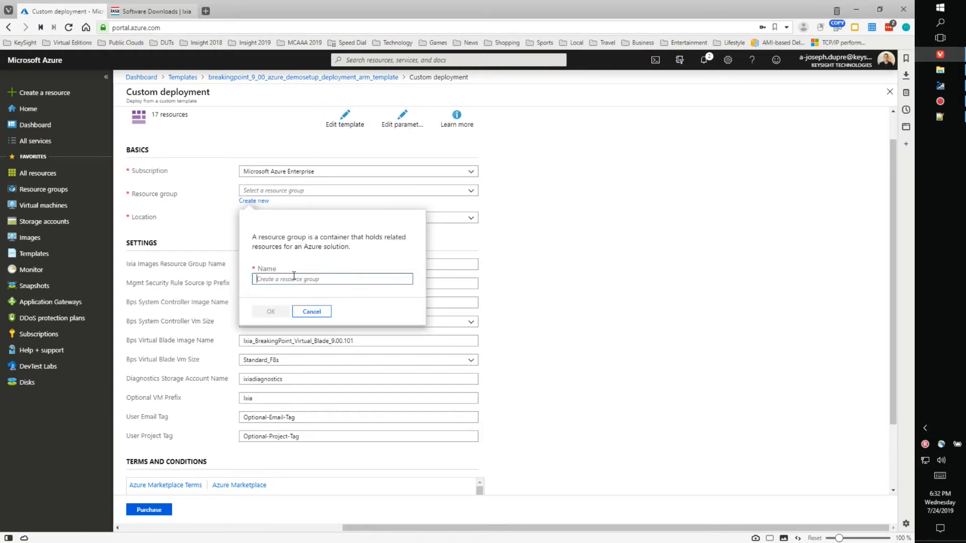
pyautogui.write('BPS-DEMO')
pyautogui.press('BackSpace')
pyautogui.press('BackSpace')
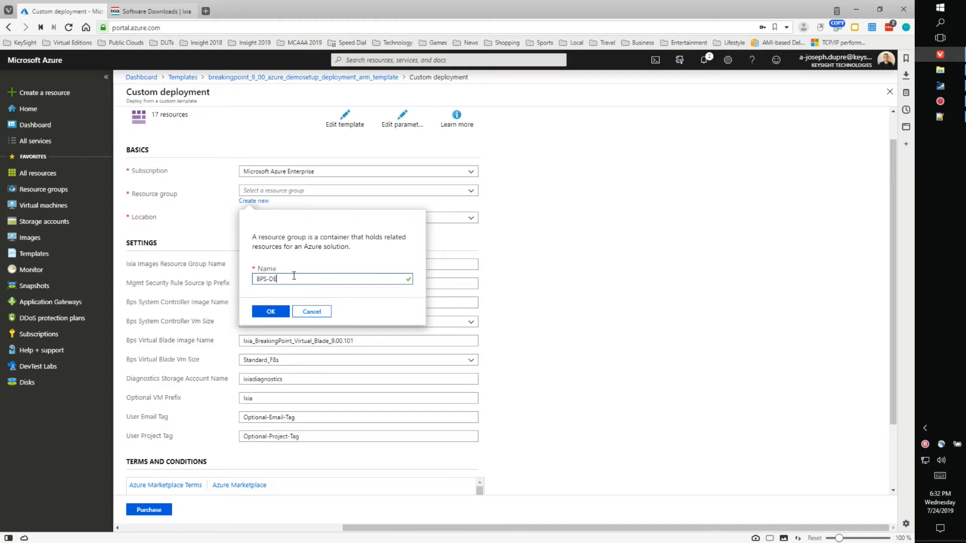
pyautogui.write('PLOYMENT')
pyautogui.click(272, 312)
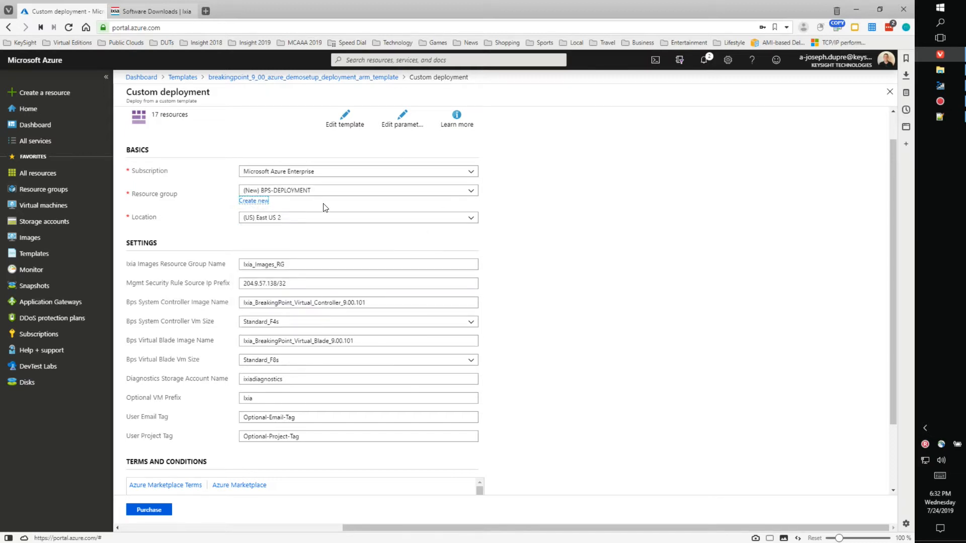
# Step: Change Ixia Images Resource Group Name to IMAGES-2019, then select the IP prefix and controller image values
pyautogui.scroll(-3, 555, 289)
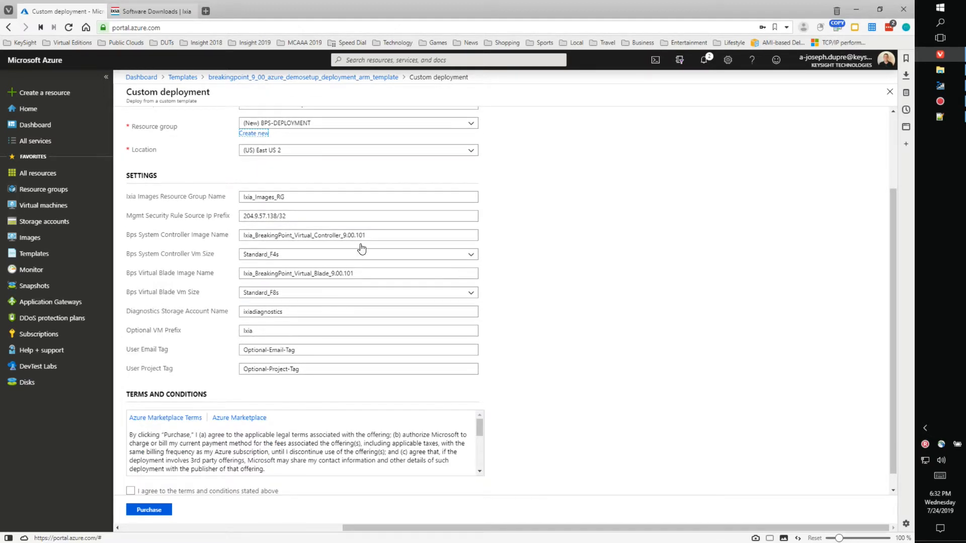
pyautogui.moveTo(315, 196); pyautogui.dragTo(211, 206)
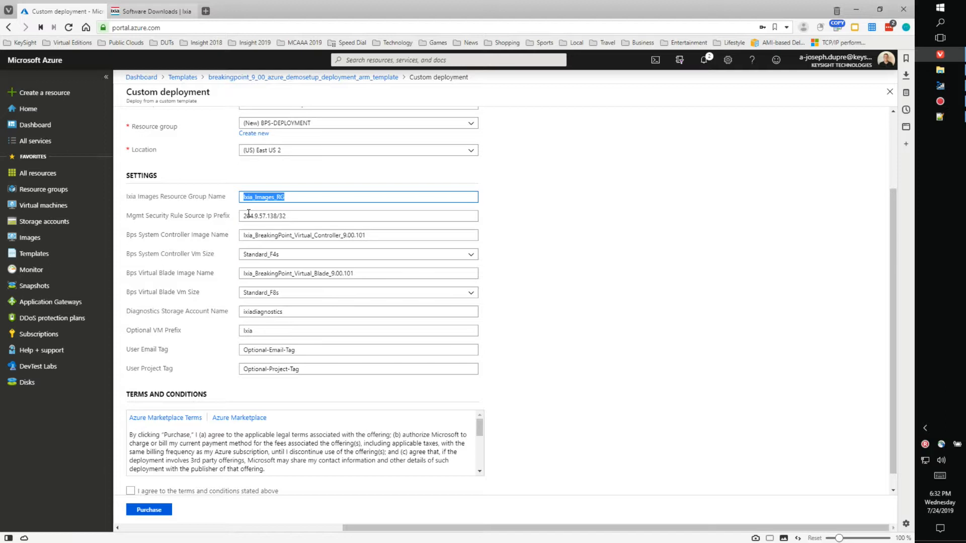
pyautogui.write('IMAGES-')
pyautogui.write('2019')
pyautogui.tripleClick(306, 217)
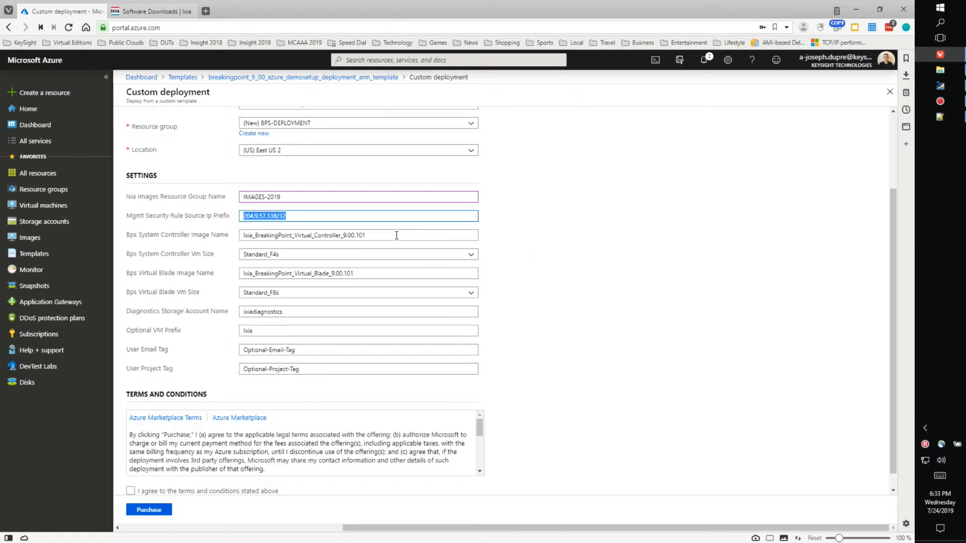
pyautogui.moveTo(396, 235); pyautogui.dragTo(234, 250)
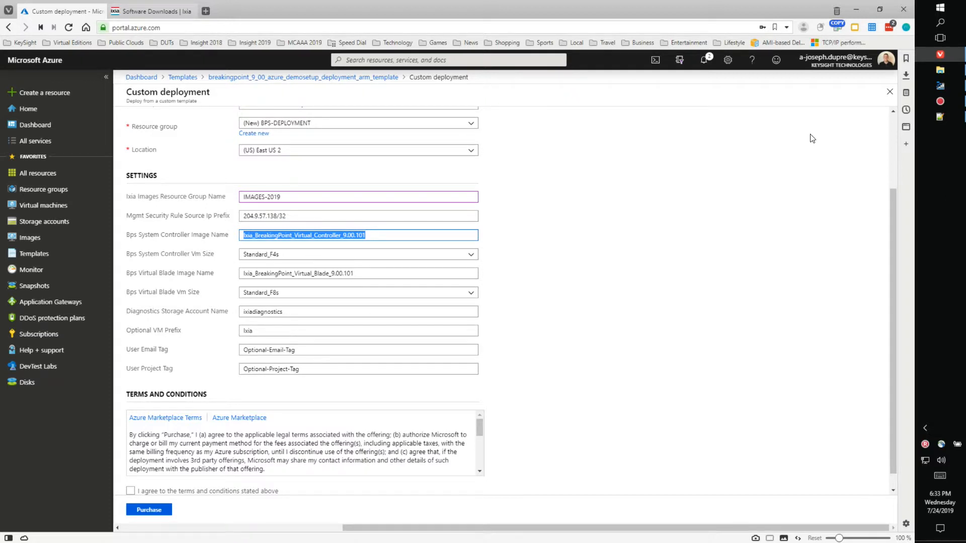
# Step: Check the image blobs in Storage Explorer and confirm the controller VM size stays Standard_F4s
pyautogui.click(937, 91)
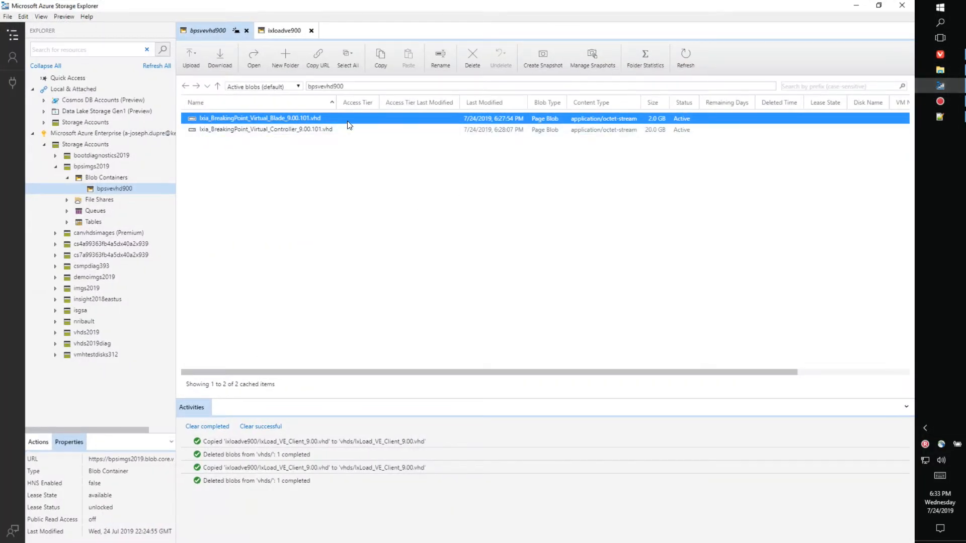
pyautogui.click(856, 9)
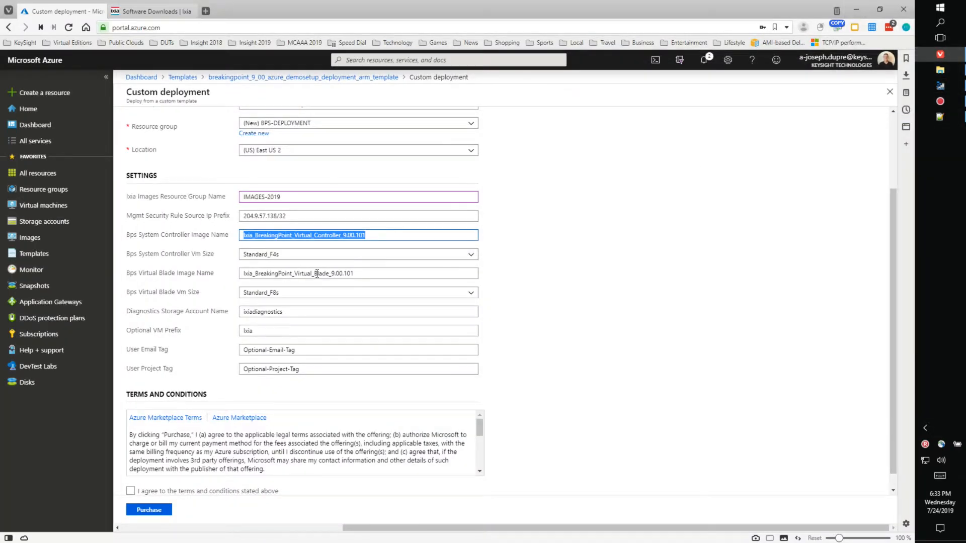
pyautogui.click(325, 255)
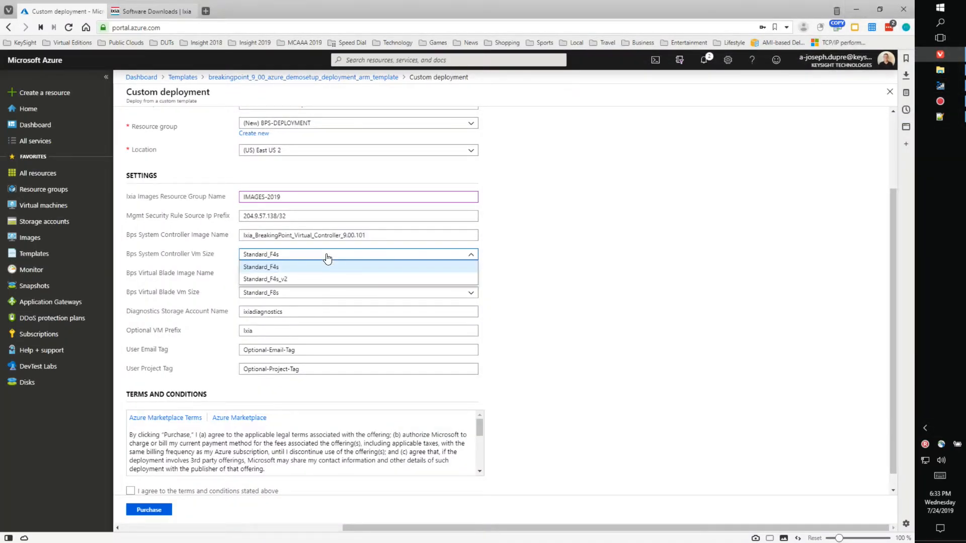
pyautogui.click(560, 240)
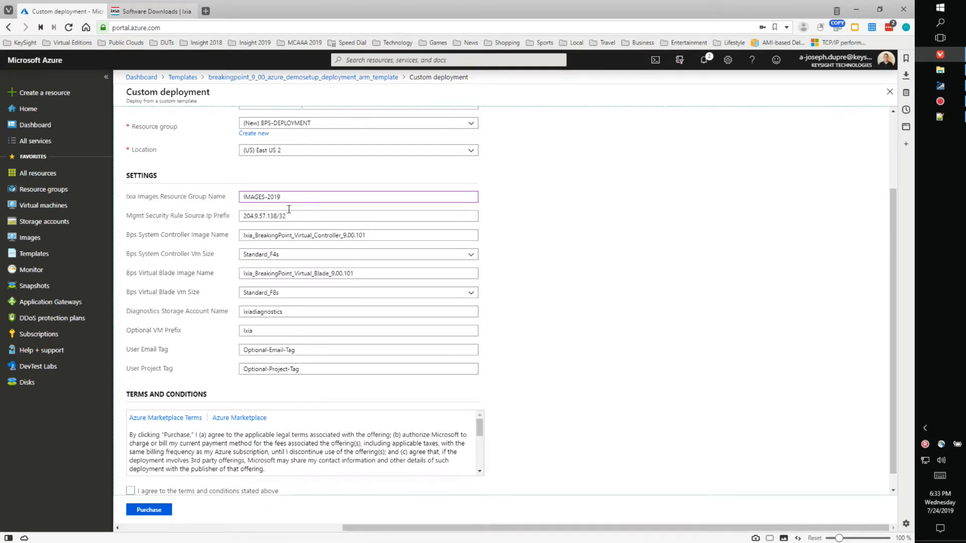
# Step: Select the blade image and diagnostics account values, compare with Storage Explorer, and return to the form
pyautogui.click(308, 217)
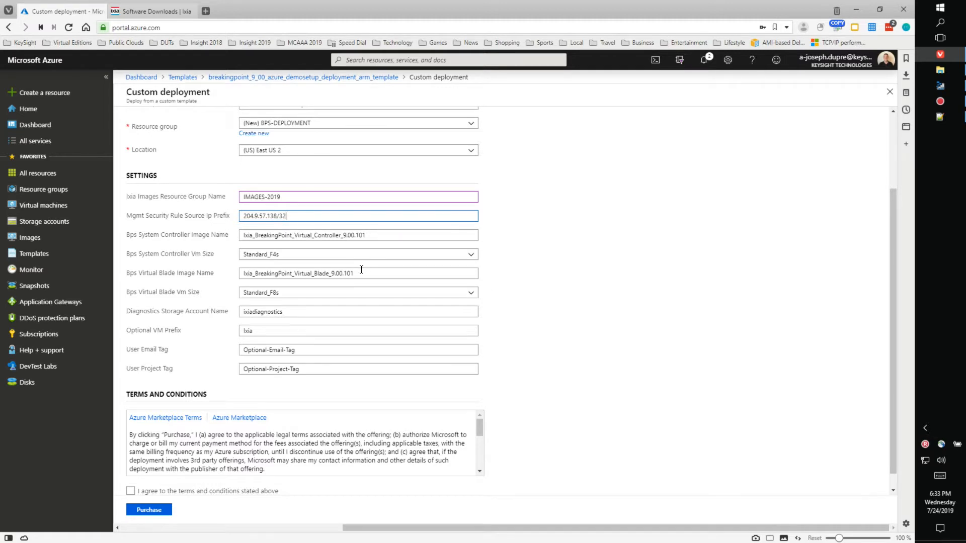
pyautogui.moveTo(374, 270); pyautogui.dragTo(262, 284)
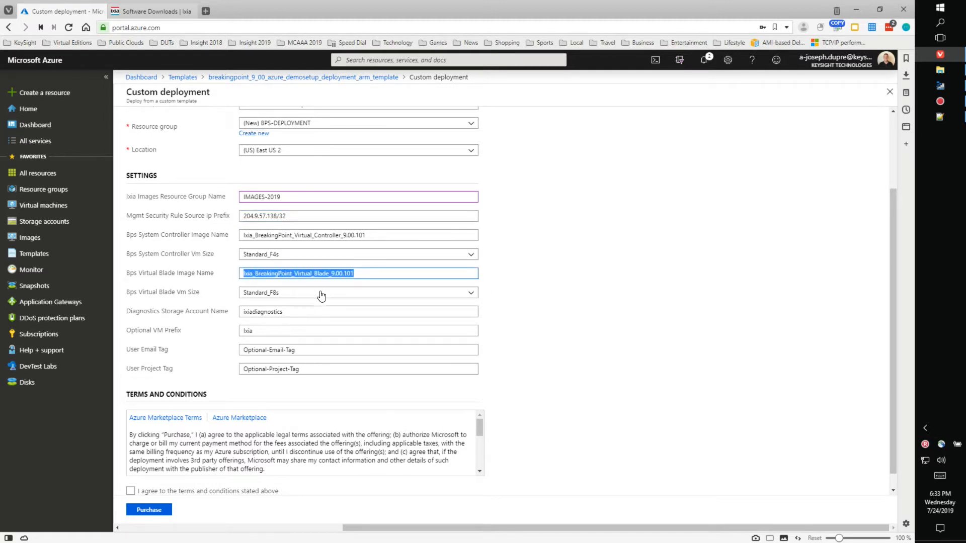
pyautogui.doubleClick(296, 313)
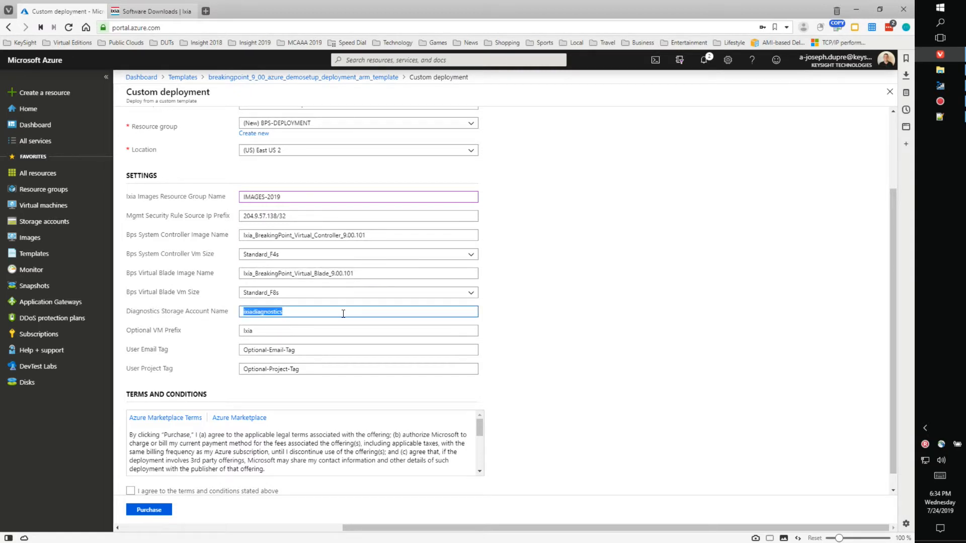
pyautogui.click(930, 87)
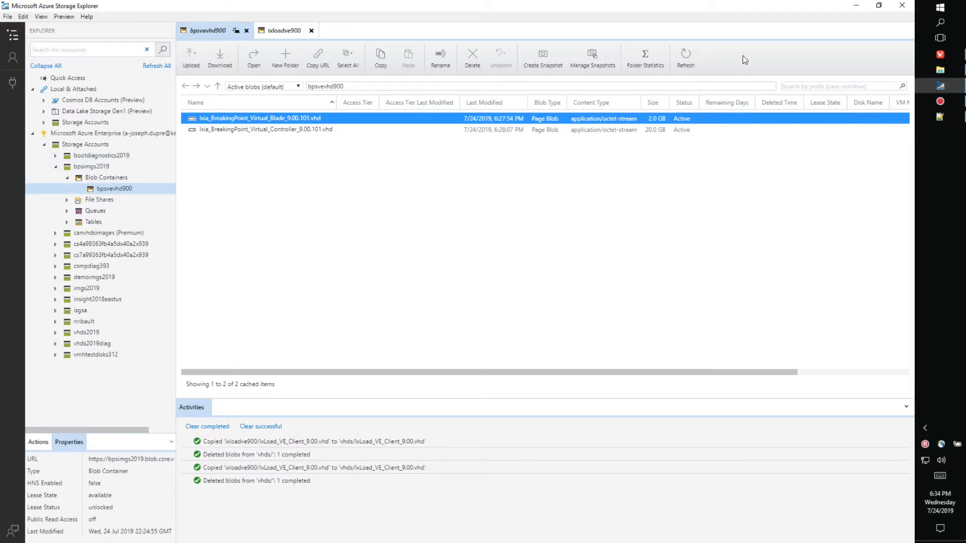
pyautogui.click(849, 11)
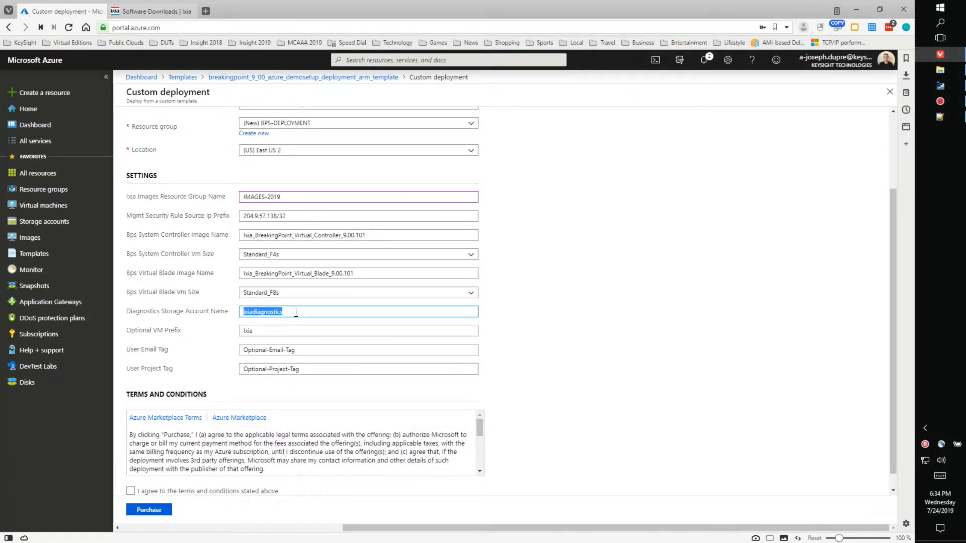
# Step: Set the diagnostics storage account to bootdiagnostics2019 and the VM prefix to BPSDEPLOY
pyautogui.write('bootdiagnostics2019')
pyautogui.press('Tab')
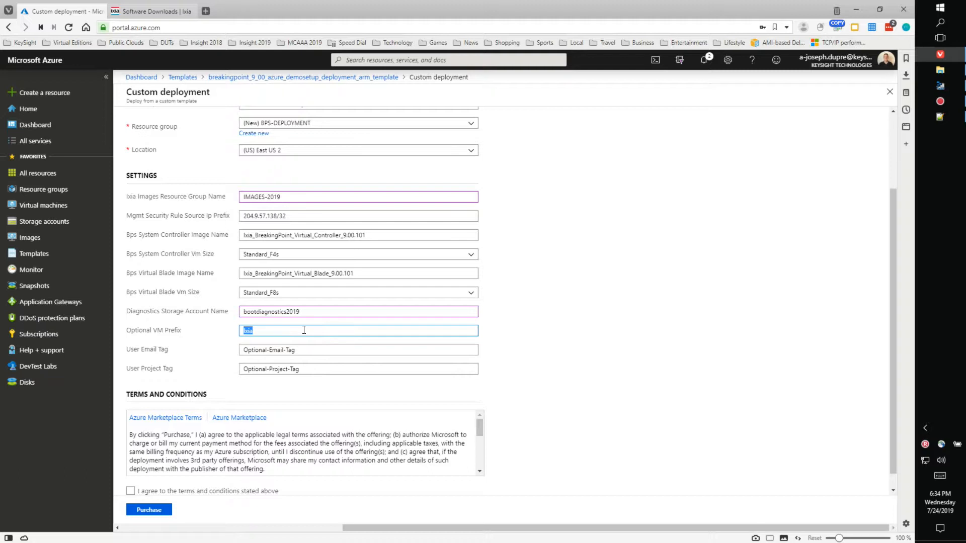
pyautogui.write('BPSDEPLOY')
# Step: Replace the User Email Tag with the contact's e-mail address and set the project tag to INSIGHT-2019
pyautogui.moveTo(307, 349); pyautogui.dragTo(215, 356)
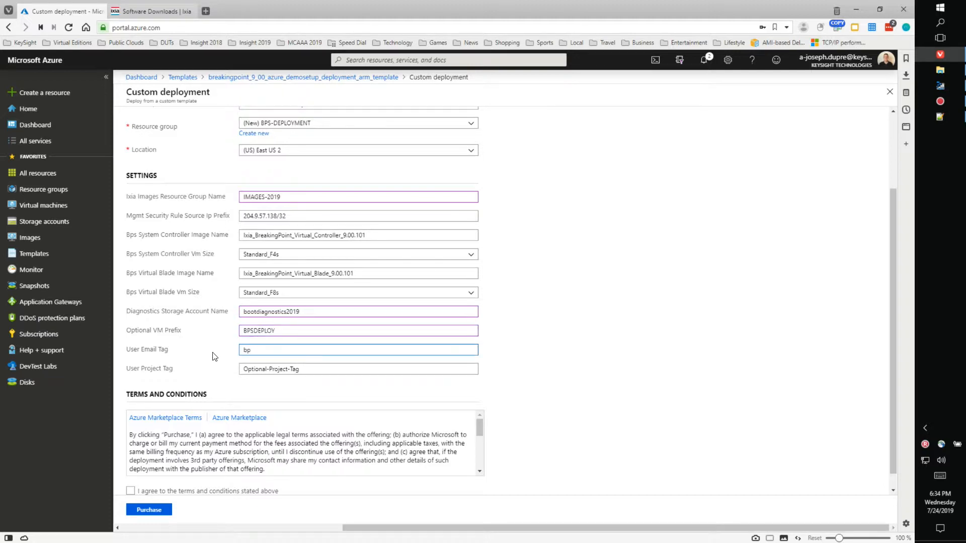
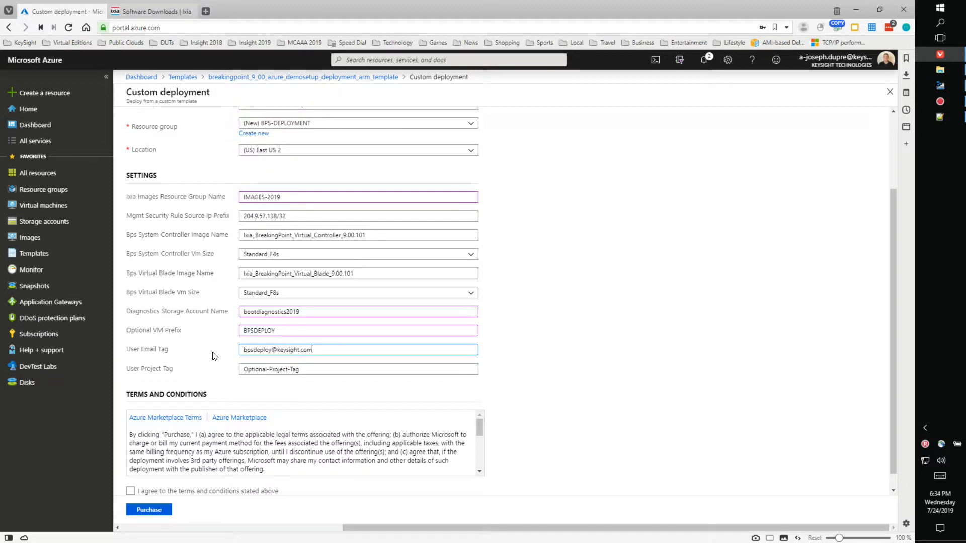
pyautogui.press('Tab')
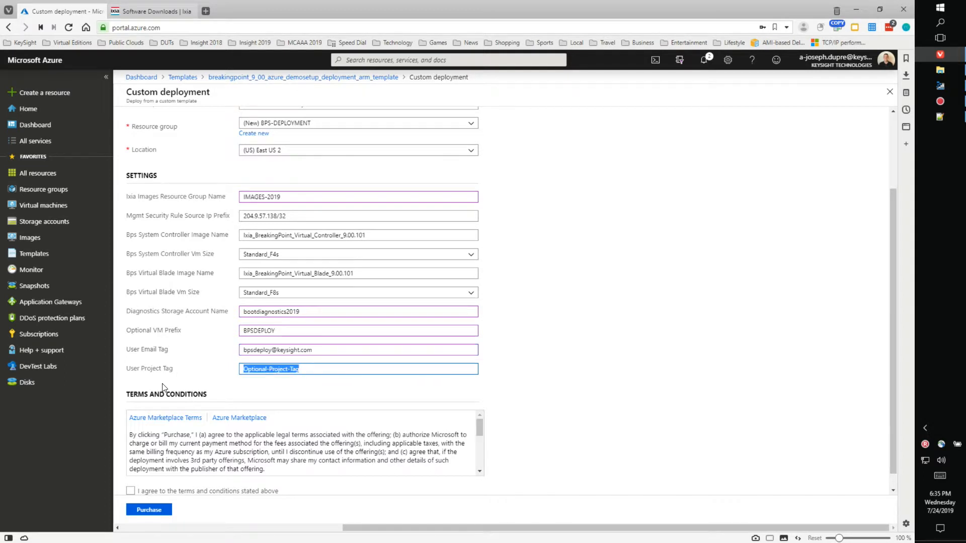
pyautogui.write('INSIGHT-2019')
# Step: Agree to the terms and conditions and purchase the BreakingPoint deployment into BPS-DEPLOYMENT
pyautogui.scroll(-1, 553, 359)
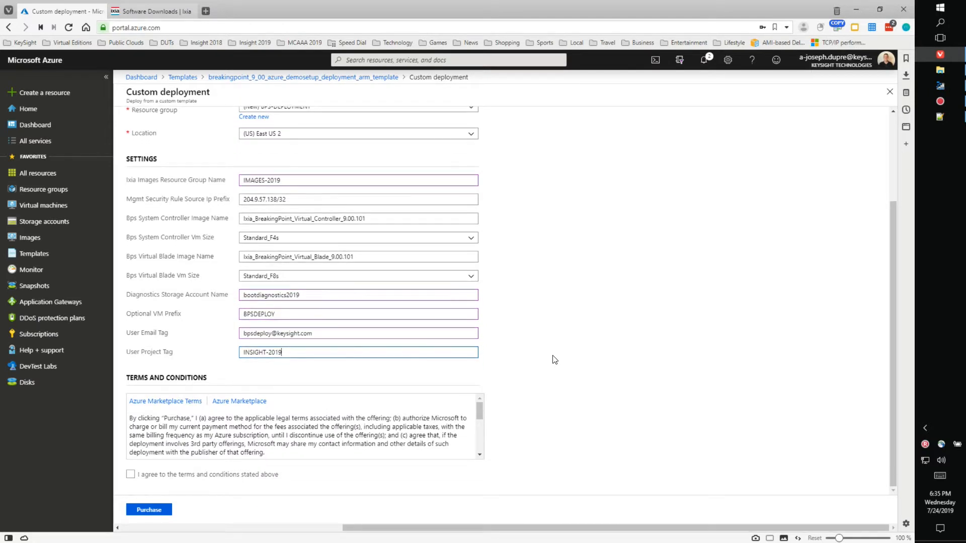
pyautogui.moveTo(481, 409); pyautogui.dragTo(480, 455)
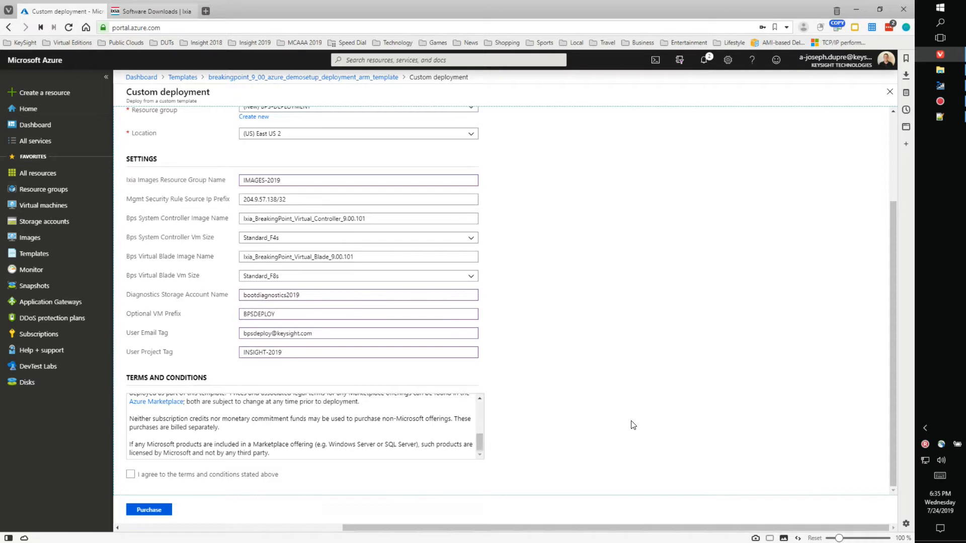
pyautogui.click(131, 474)
pyautogui.scroll(3, 627, 362)
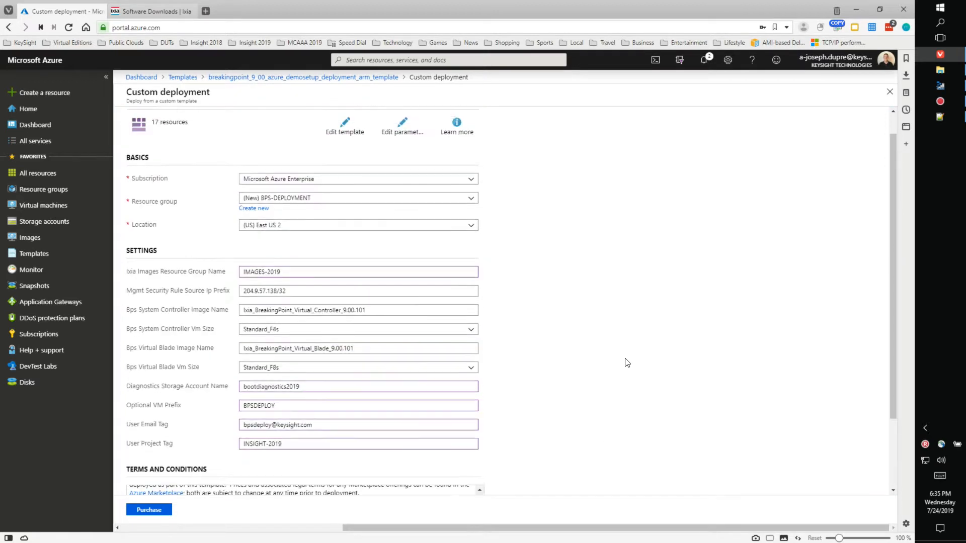
pyautogui.scroll(1, 627, 362)
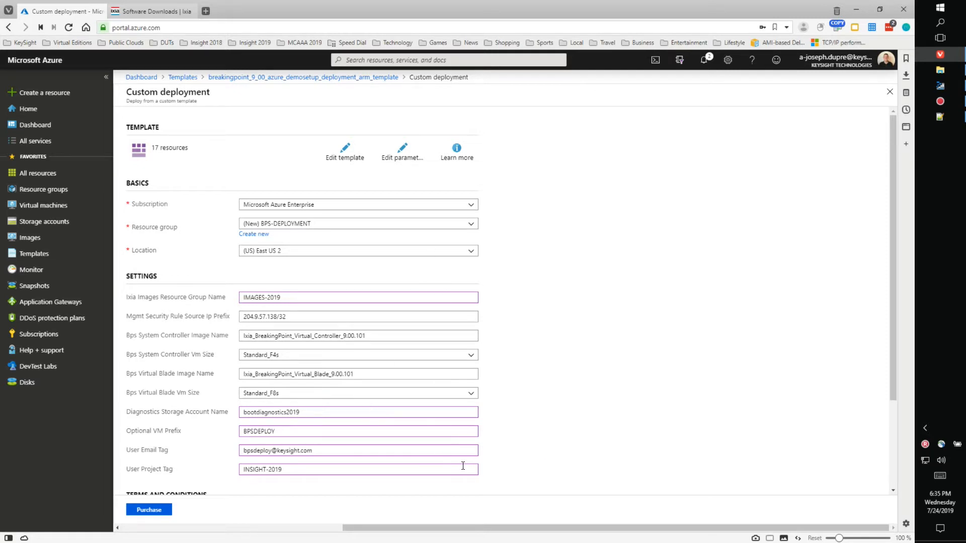
pyautogui.scroll(-3, 467, 441)
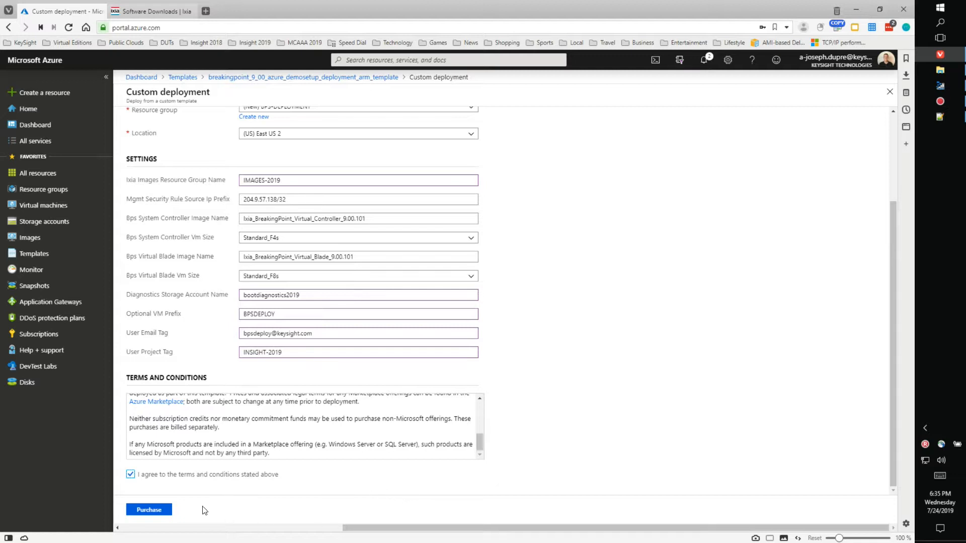
pyautogui.click(161, 511)
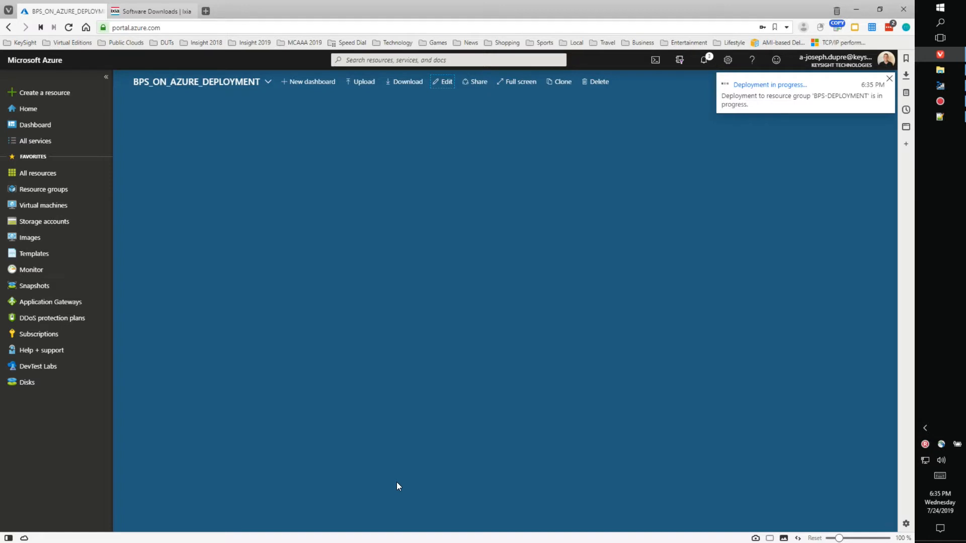
pyautogui.click(766, 89)
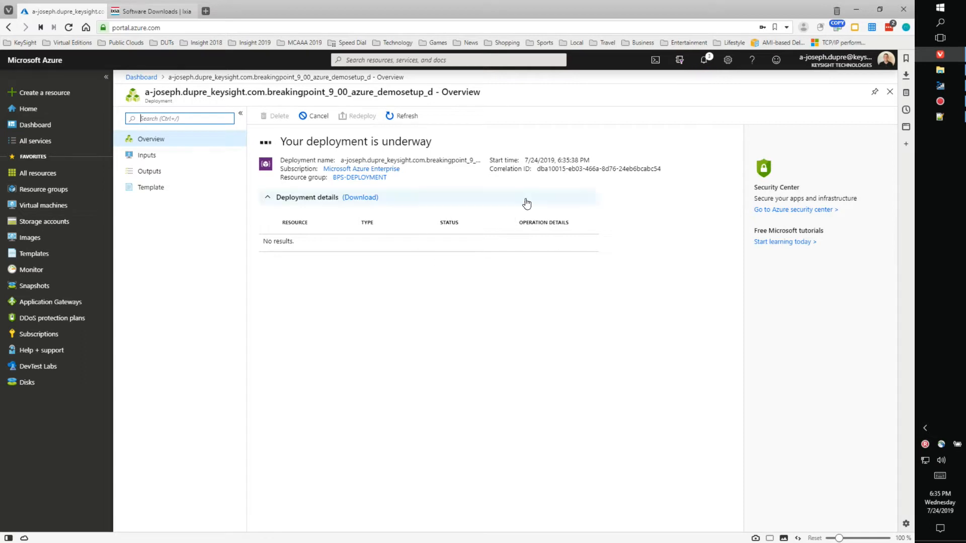
pyautogui.click(404, 116)
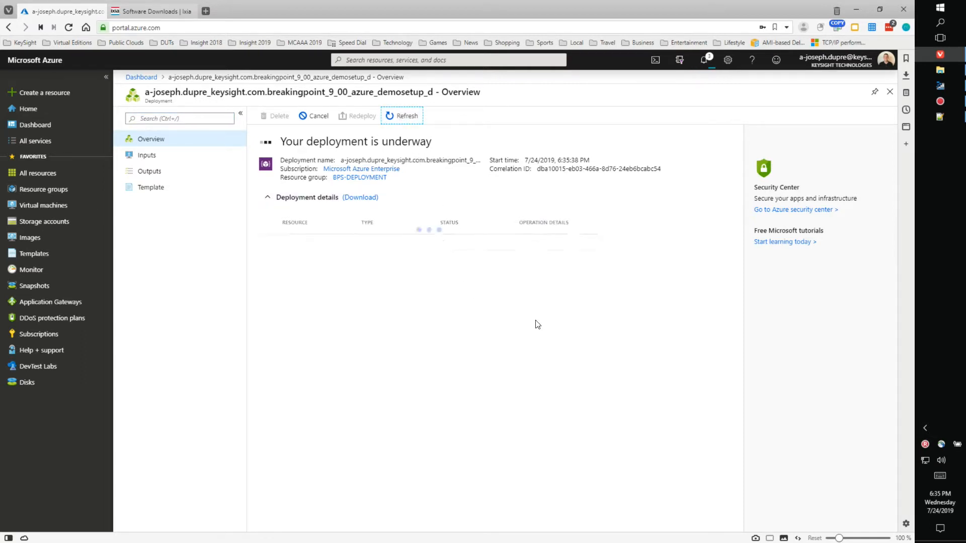
pyautogui.click(407, 117)
pyautogui.click(408, 118)
pyautogui.click(409, 119)
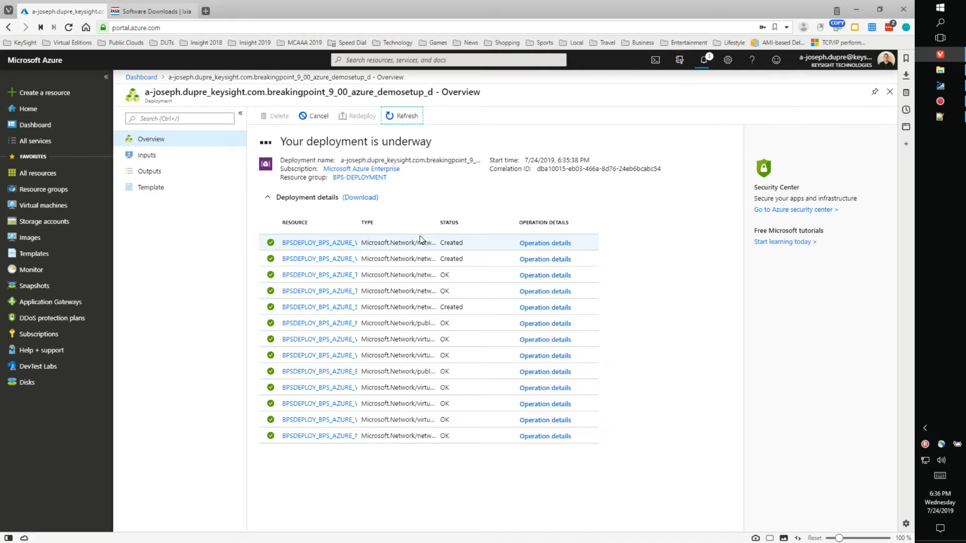
pyautogui.moveTo(357, 220); pyautogui.dragTo(493, 215)
pyautogui.moveTo(409, 221); pyautogui.dragTo(463, 220)
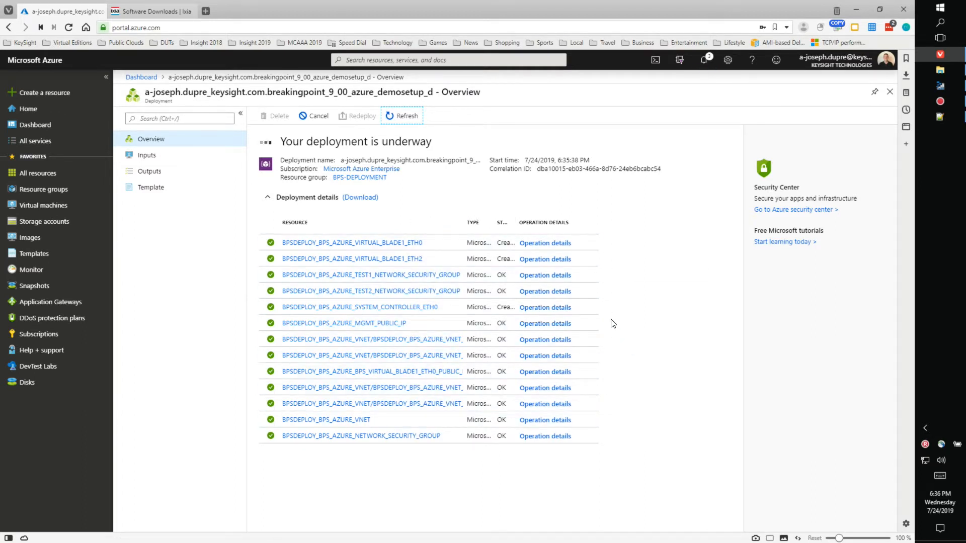
pyautogui.click(403, 119)
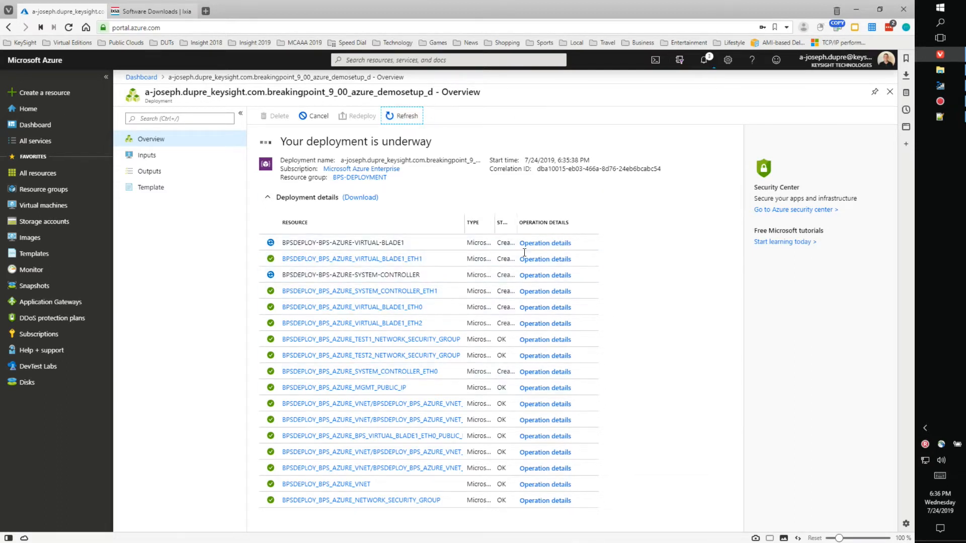
pyautogui.click(400, 116)
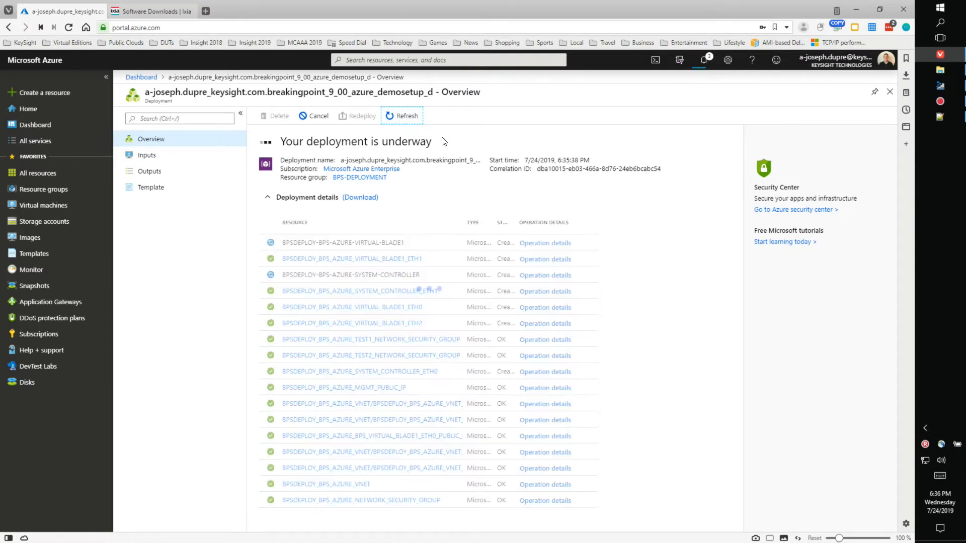
pyautogui.click(141, 77)
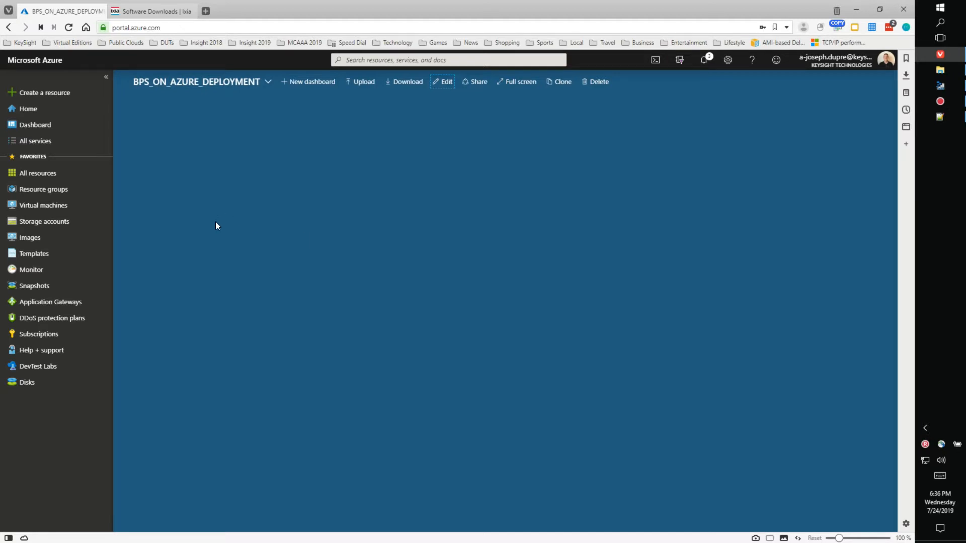
# Step: Pin the BPS-DEPLOYMENT resource group to the dashboard and enlarge its Resources tile
pyautogui.click(55, 190)
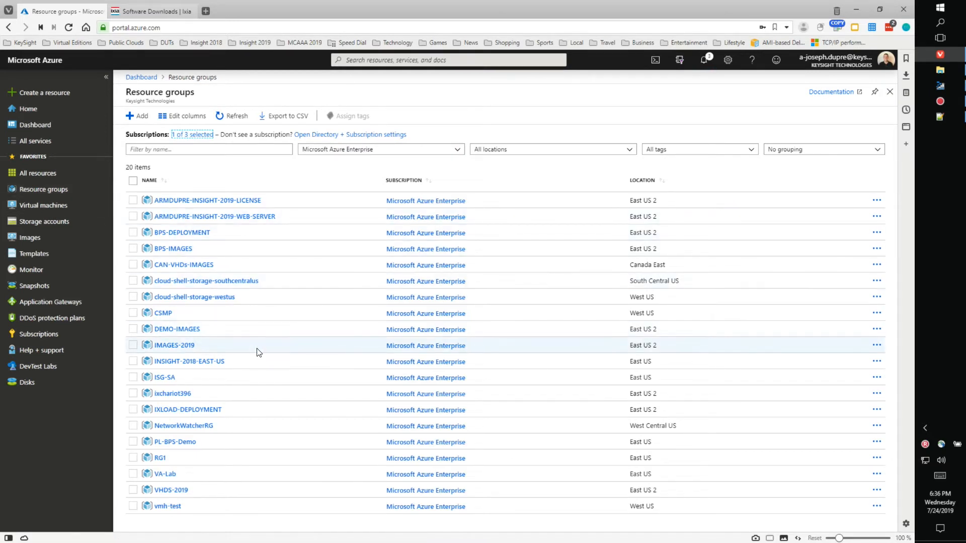
pyautogui.click(184, 235)
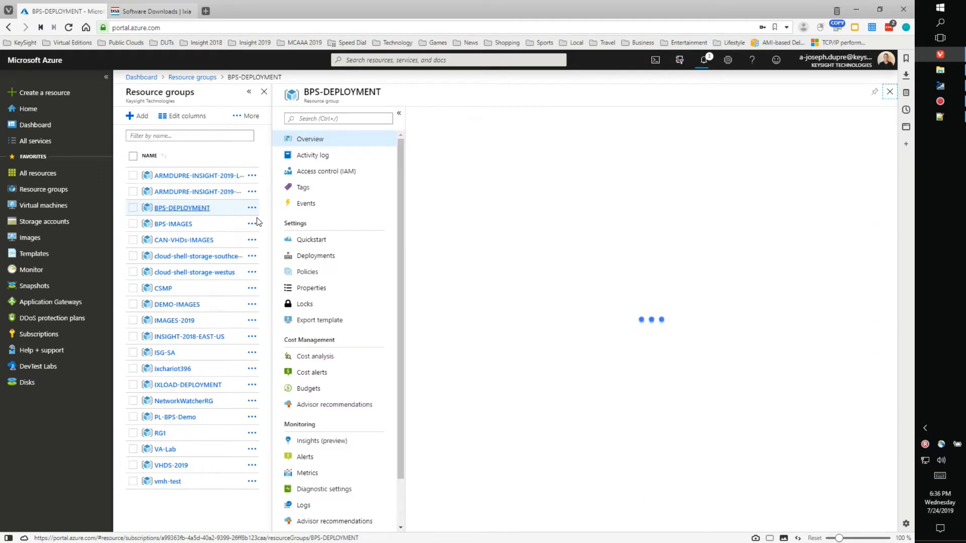
pyautogui.click(874, 93)
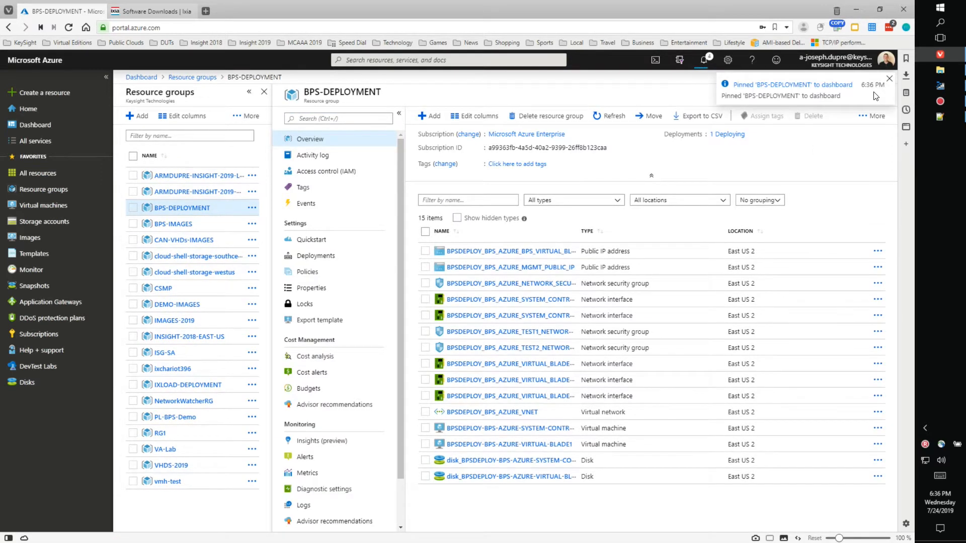
pyautogui.click(142, 78)
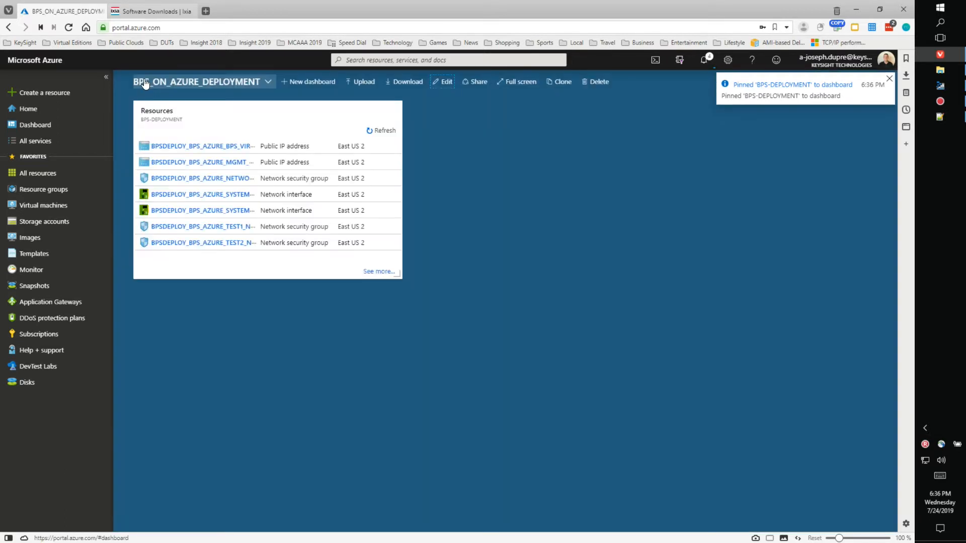
pyautogui.moveTo(397, 275); pyautogui.dragTo(779, 374)
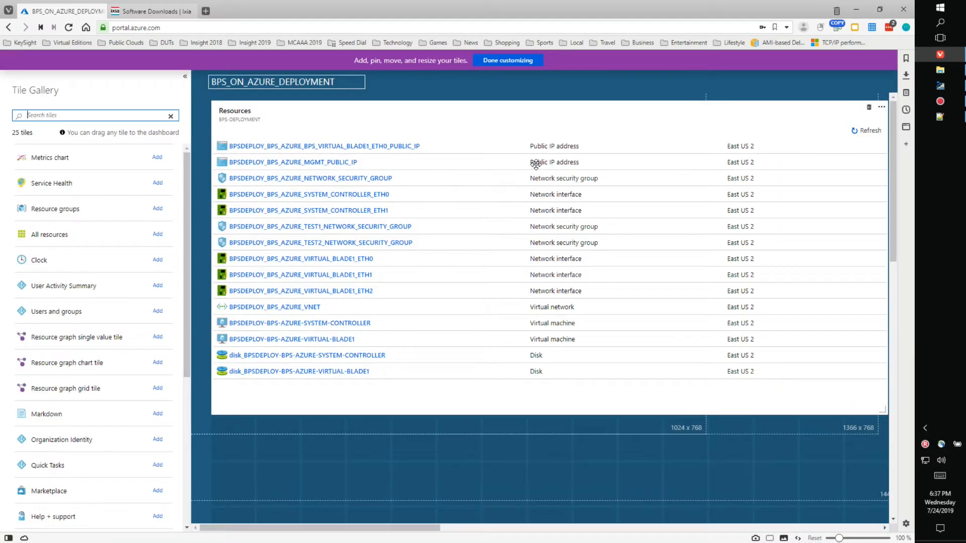
pyautogui.click(510, 60)
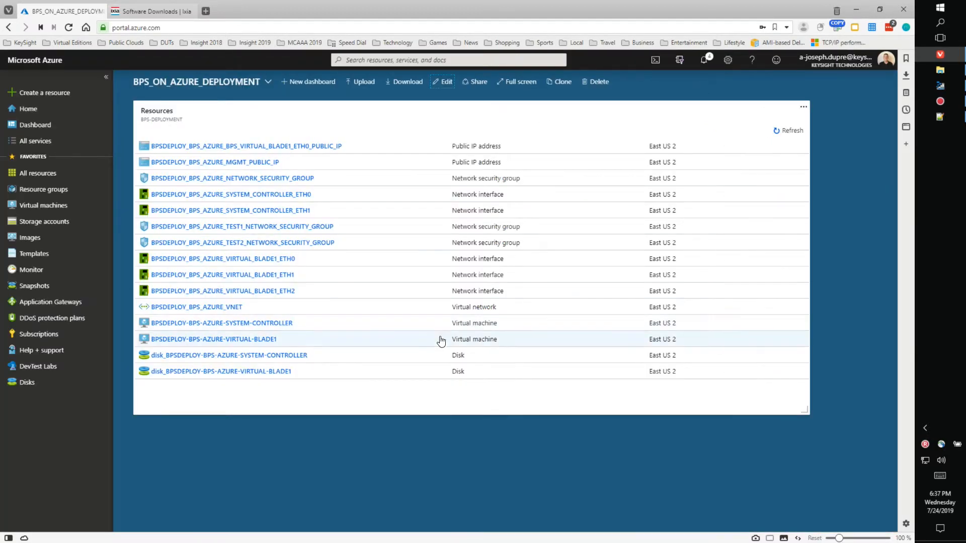
# Step: Refresh the tile, open BPS-DEPLOYMENT from it, and sort its resources by type
pyautogui.click(785, 131)
pyautogui.click(782, 133)
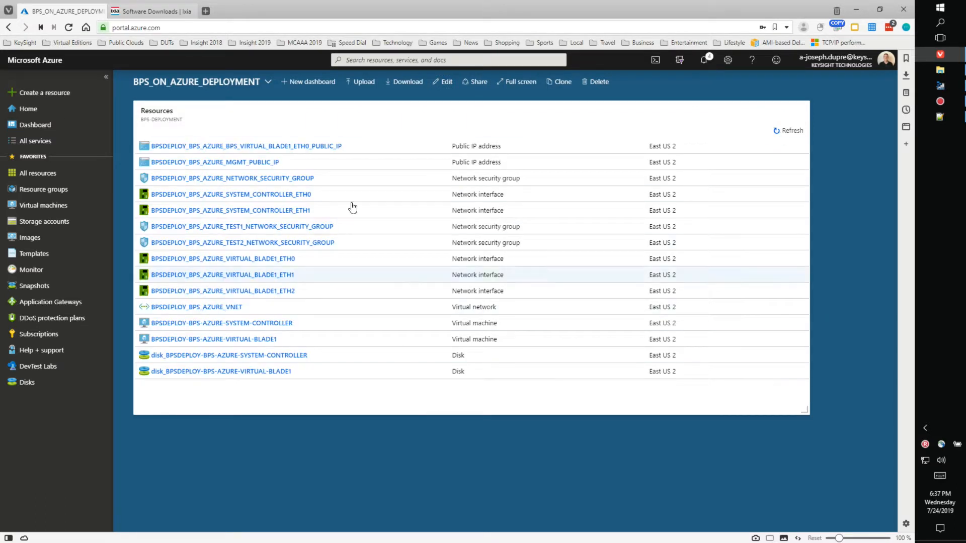
pyautogui.click(334, 122)
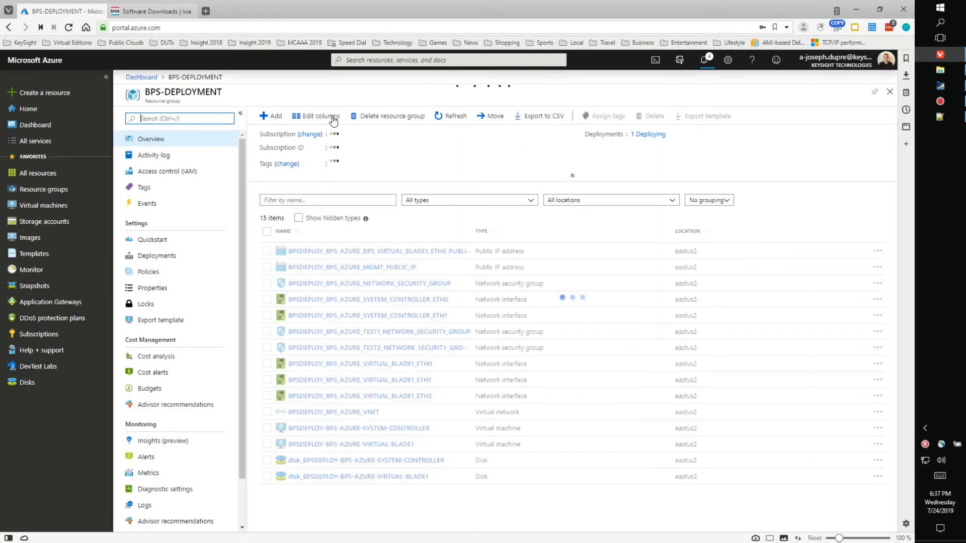
pyautogui.click(482, 234)
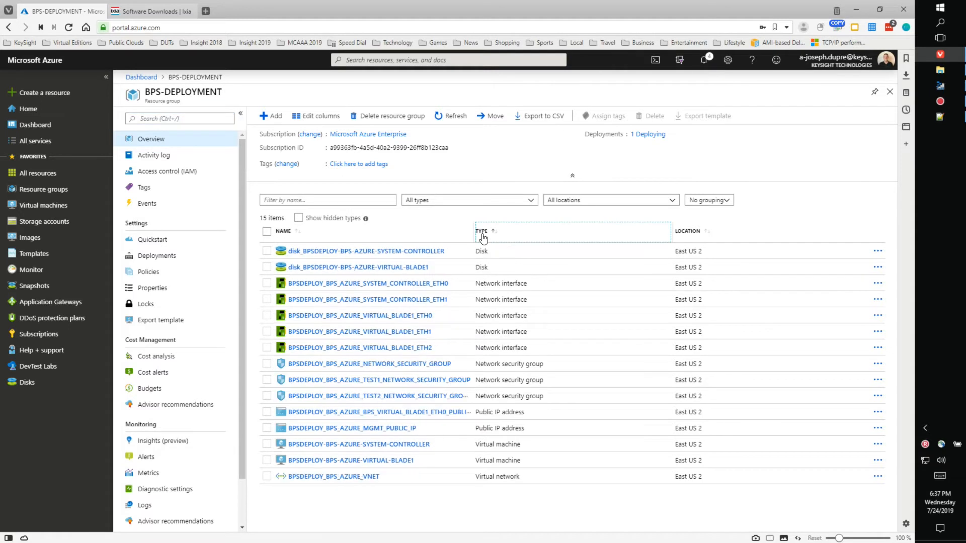
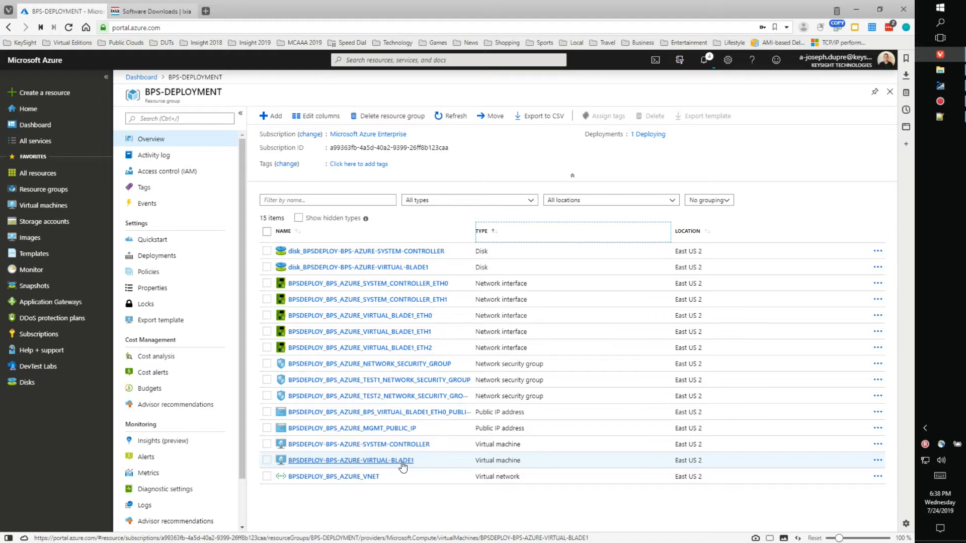
# Step: Open the BPSDEPLOY_BPS_AZURE_VNET virtual network from the resource list
pyautogui.click(342, 479)
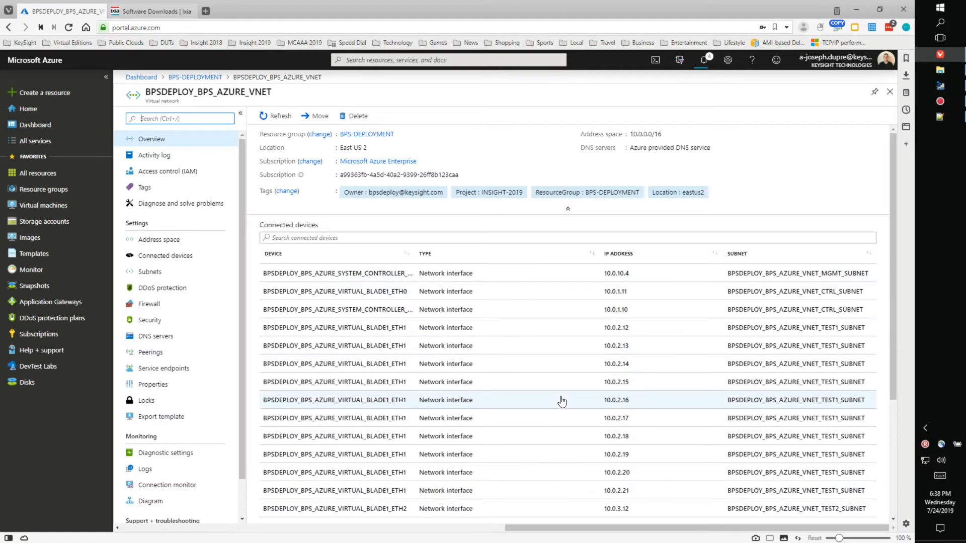
# Step: Review the VNet's connected devices and 10.0.x.x addresses, then show its Subnets page
pyautogui.scroll(-4, 562, 401)
pyautogui.scroll(4, 562, 401)
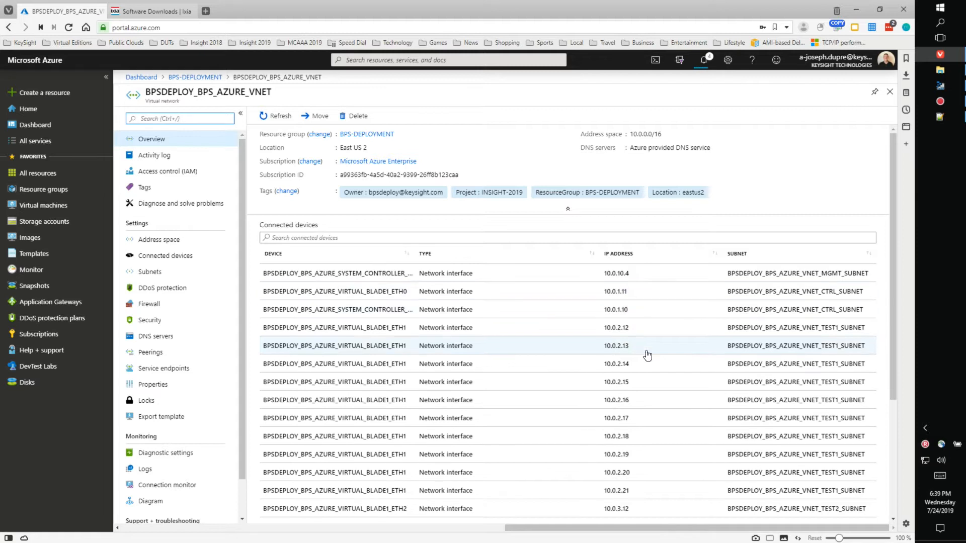
pyautogui.scroll(-1, 654, 437)
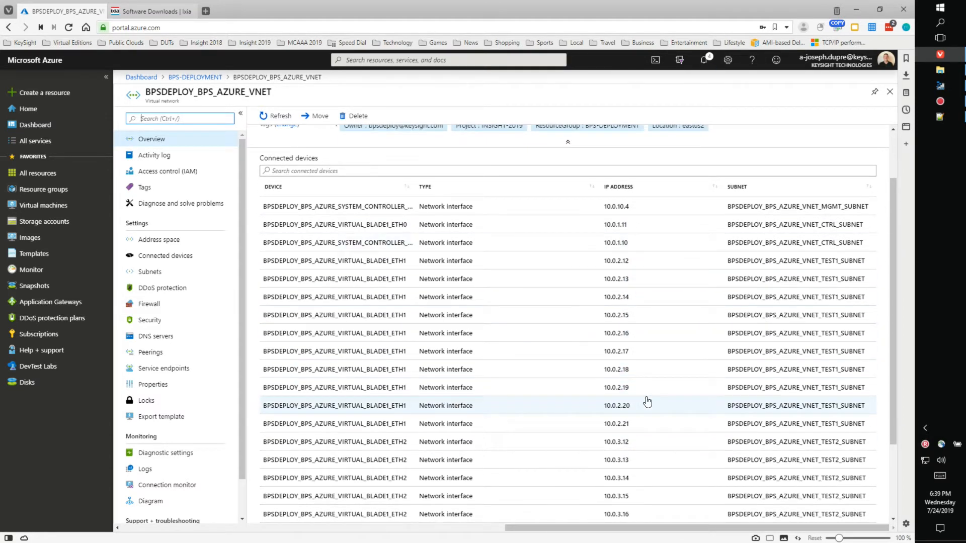
pyautogui.scroll(-2, 644, 363)
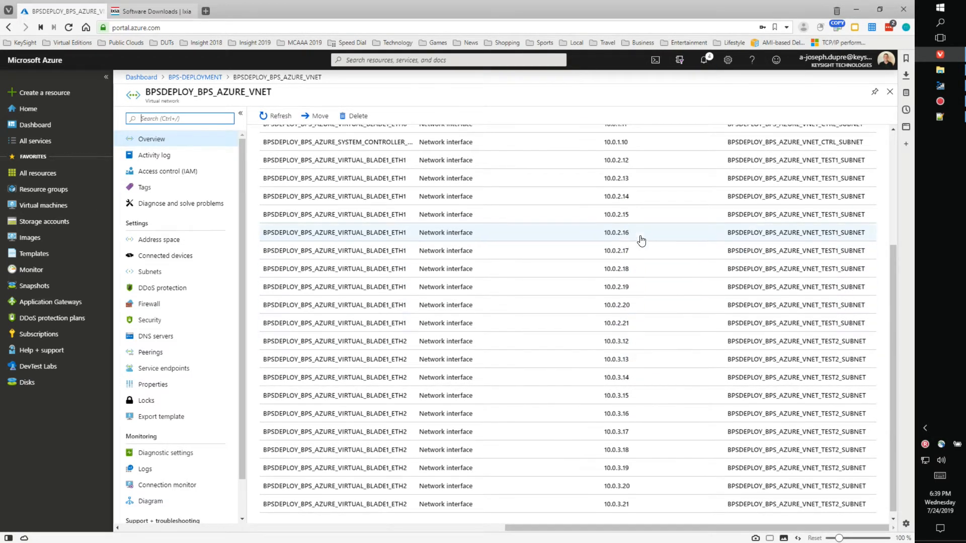
pyautogui.scroll(-1, 663, 496)
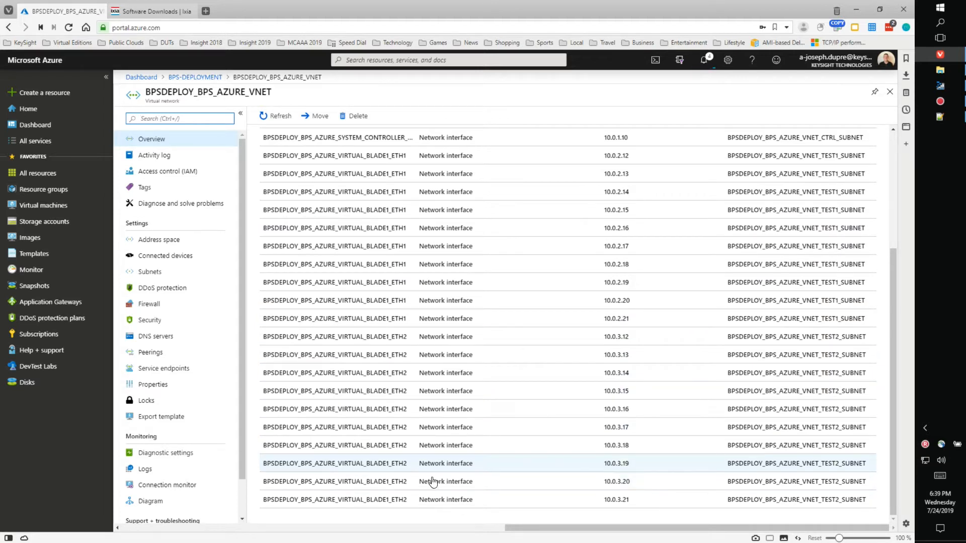
pyautogui.click(149, 272)
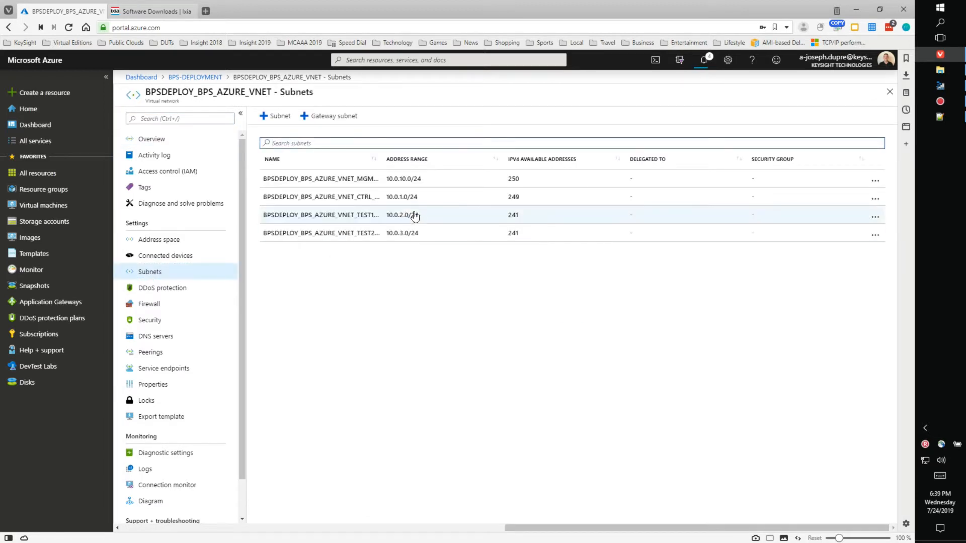
# Step: Widen the Name column to show the full MGMT, CTRL, TEST1 and TEST2 subnet names
pyautogui.moveTo(381, 159); pyautogui.dragTo(603, 160)
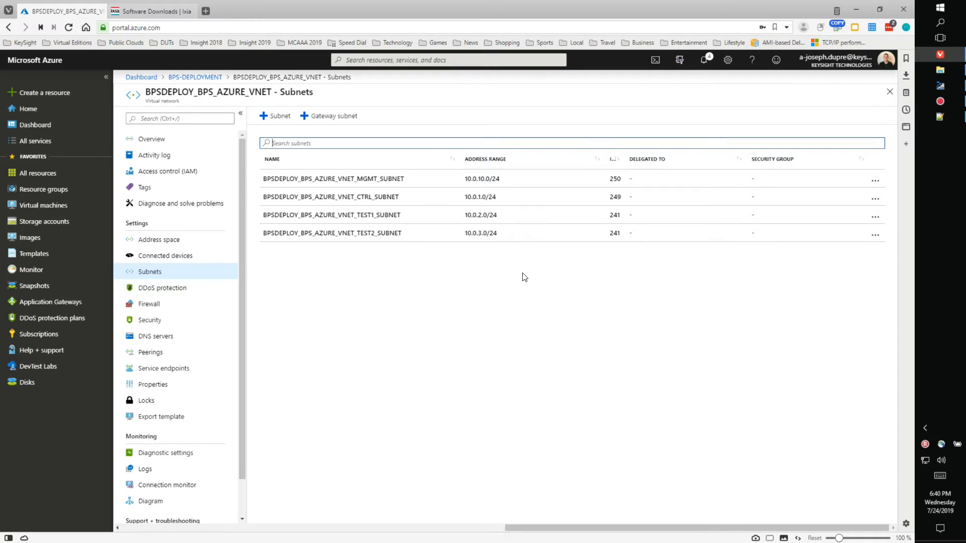
# Step: Dismiss the Resource group created, Template saved and Pinned notifications, keeping Deployment failed
pyautogui.click(703, 61)
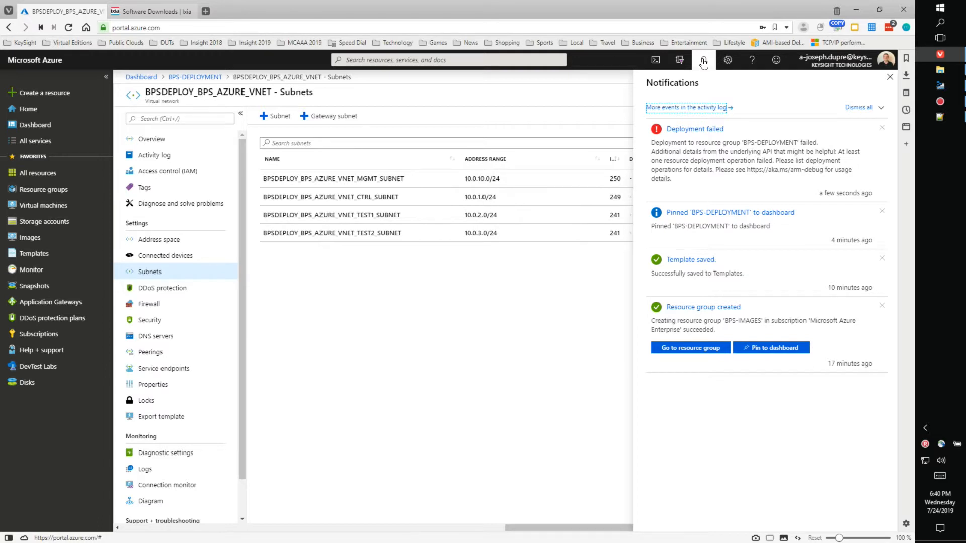
pyautogui.click(882, 307)
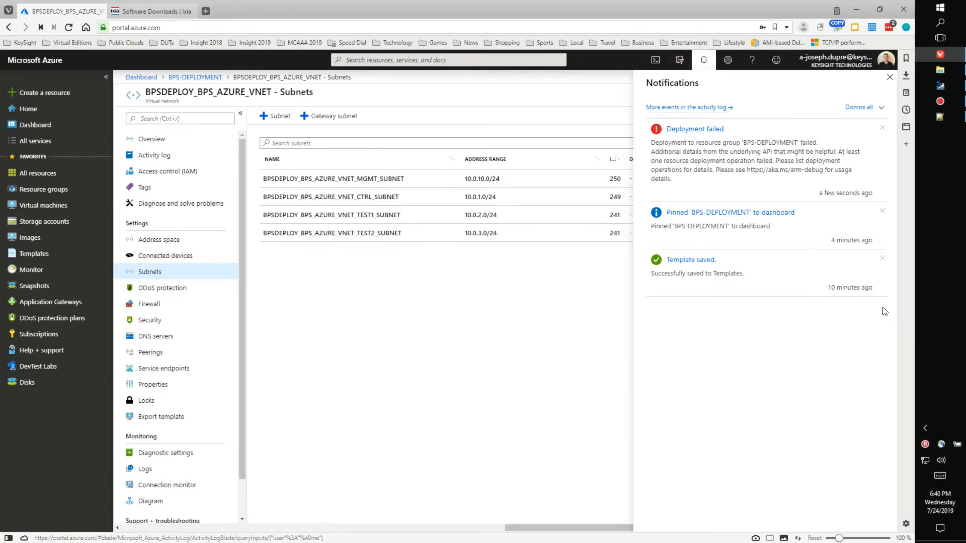
pyautogui.click(882, 261)
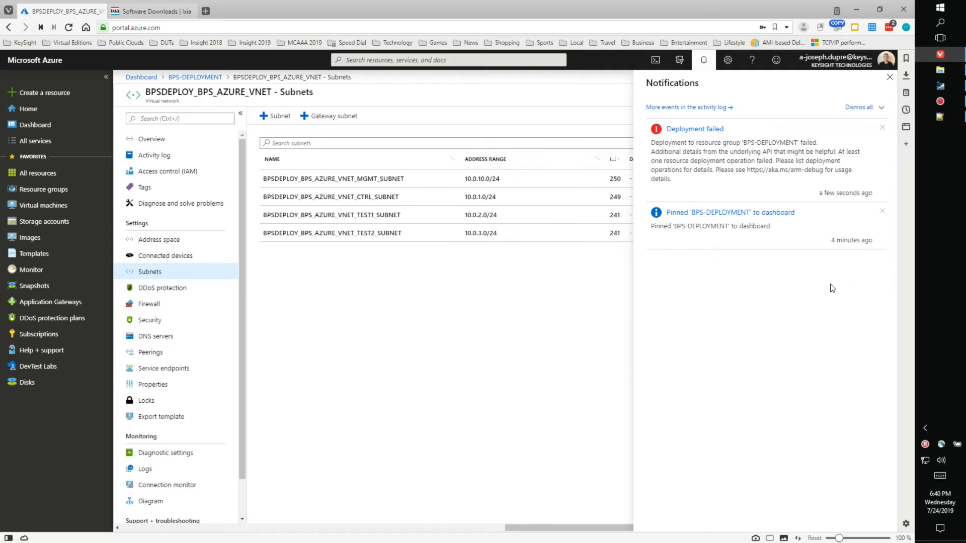
pyautogui.click(883, 212)
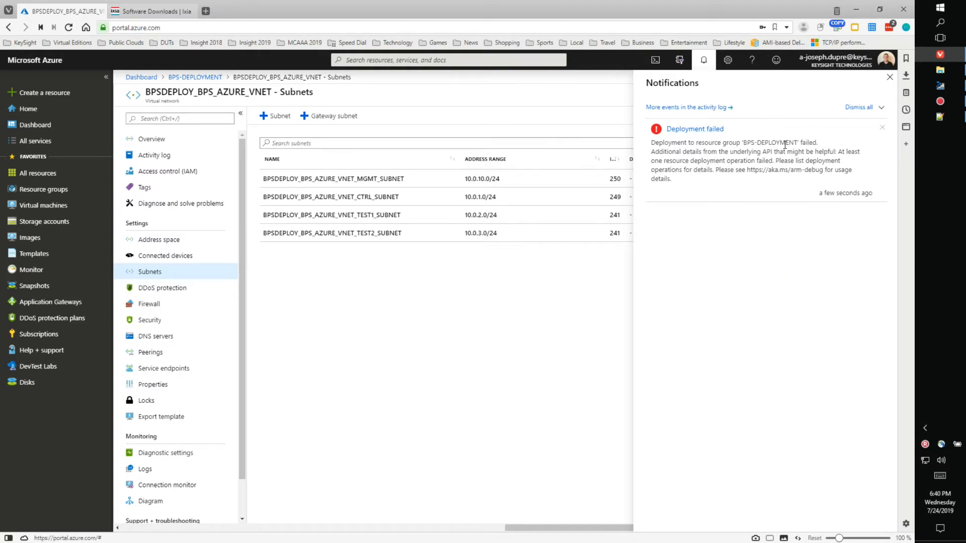
# Step: Open the failed deployment and widen the Resource, Type and Status columns of its details
pyautogui.click(694, 132)
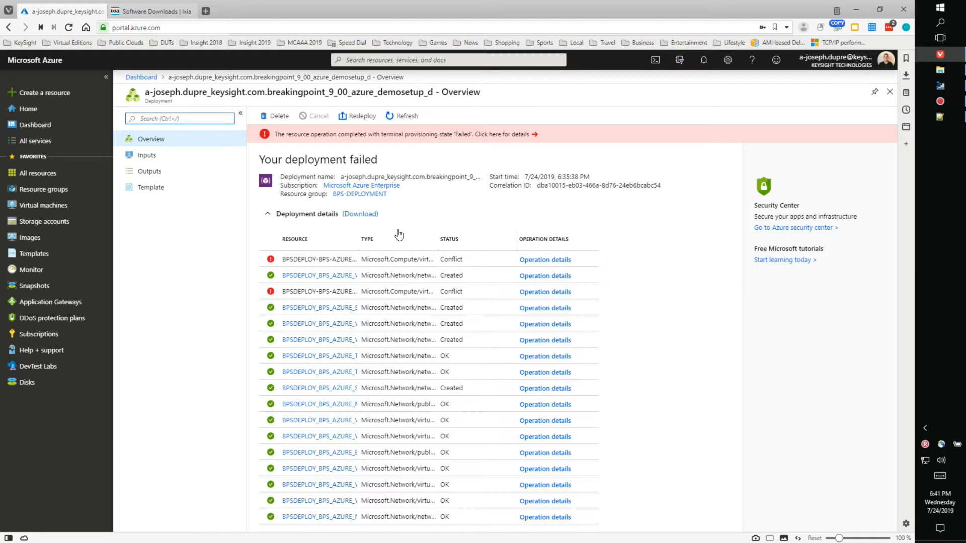
pyautogui.moveTo(358, 236); pyautogui.dragTo(394, 235)
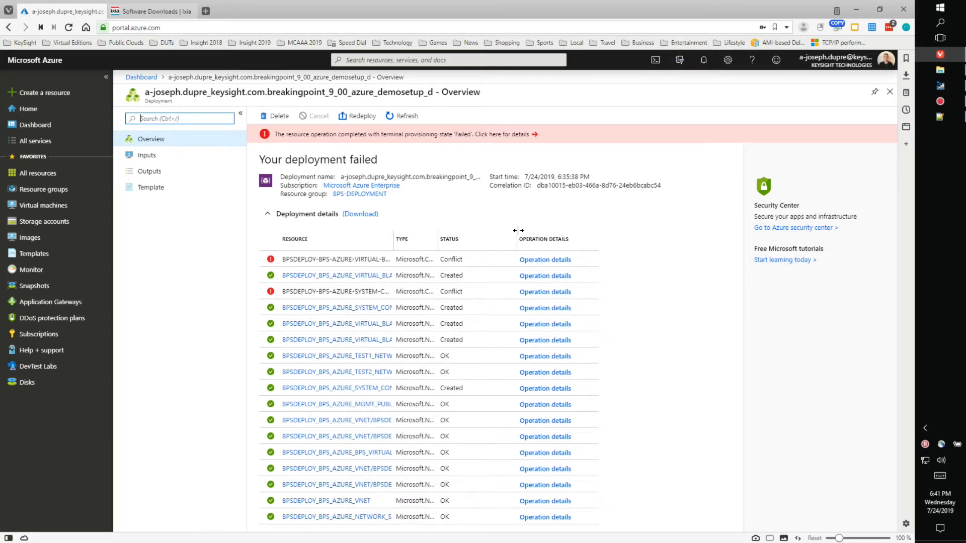
pyautogui.moveTo(517, 236); pyautogui.dragTo(564, 235)
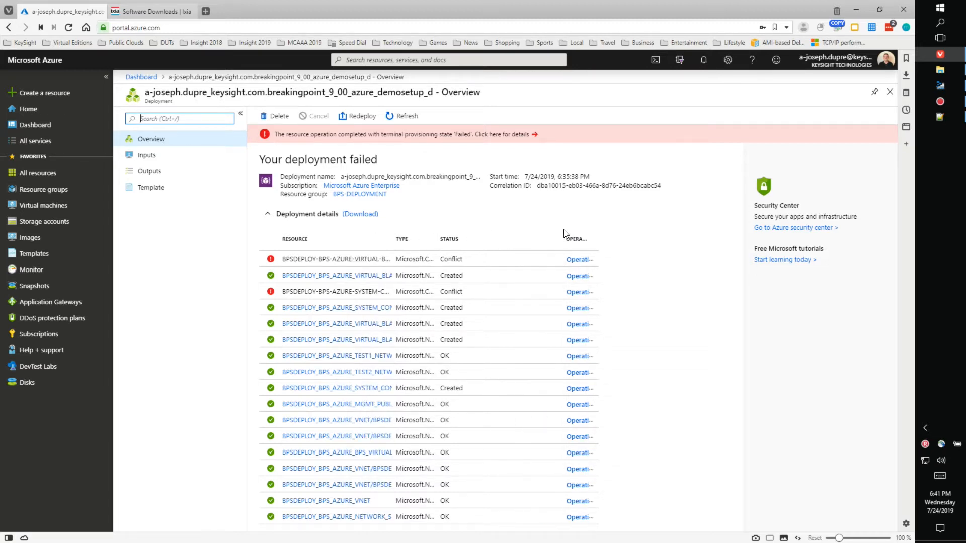
pyautogui.moveTo(438, 239); pyautogui.dragTo(517, 237)
pyautogui.moveTo(392, 240); pyautogui.dragTo(486, 236)
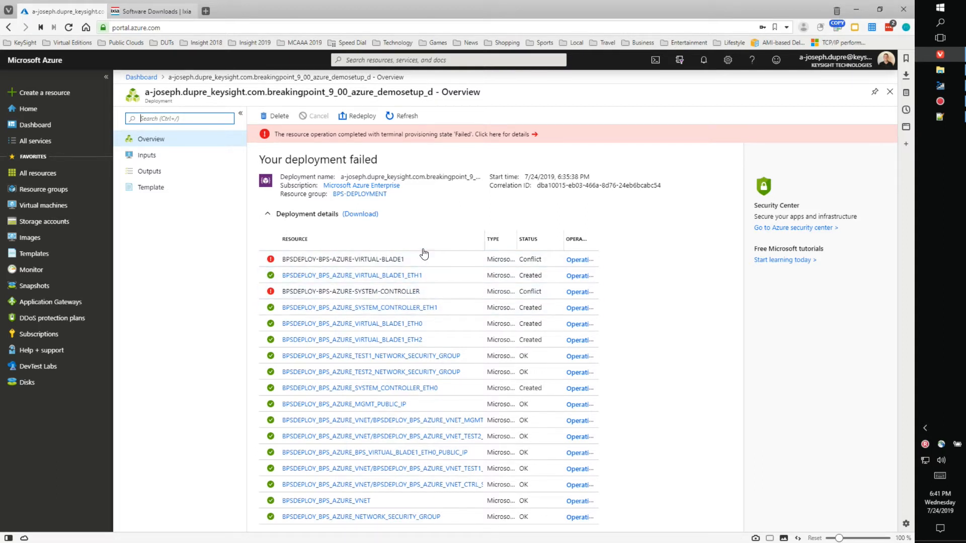
# Step: View SYSTEM-CONTROLLER's operation details showing the OSProvisioningClientError failure
pyautogui.click(583, 292)
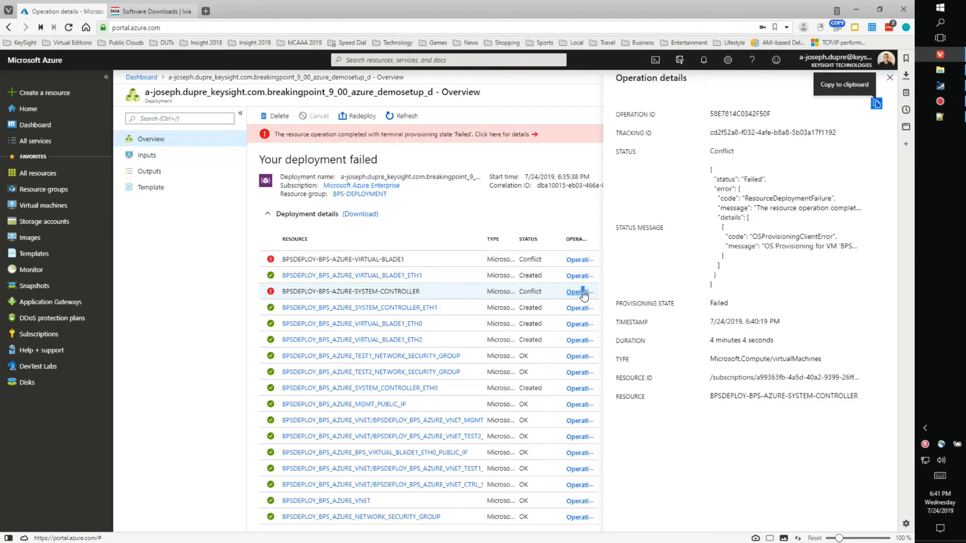
pyautogui.moveTo(713, 205)
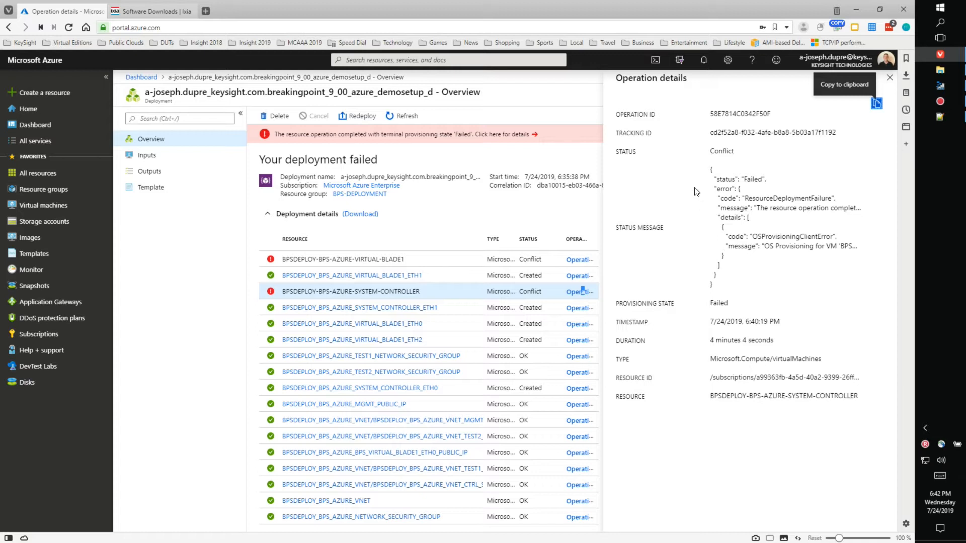
# Step: Read the VIRTUAL-BLADE1 conflict error message, then close the operation details panel
pyautogui.click(578, 263)
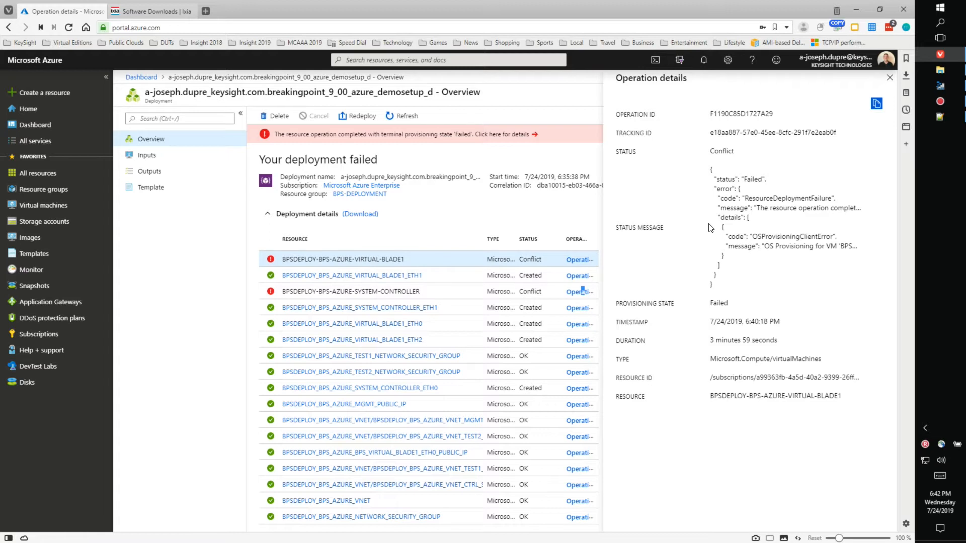
pyautogui.moveTo(745, 212)
pyautogui.click(889, 78)
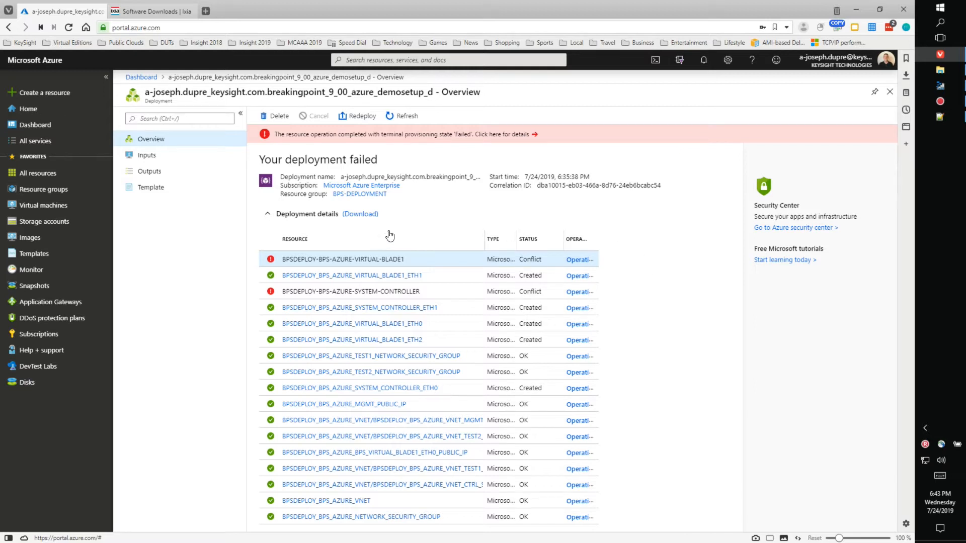
# Step: Pin the SYSTEM-CONTROLLER VM to the dashboard from the type-sorted BPS-DEPLOYMENT resources
pyautogui.click(142, 77)
pyautogui.click(323, 123)
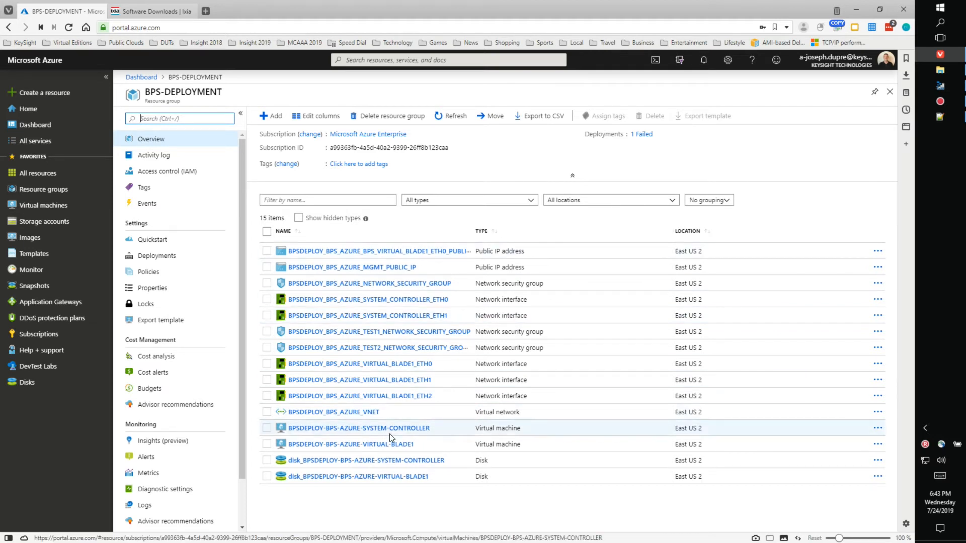
pyautogui.click(499, 235)
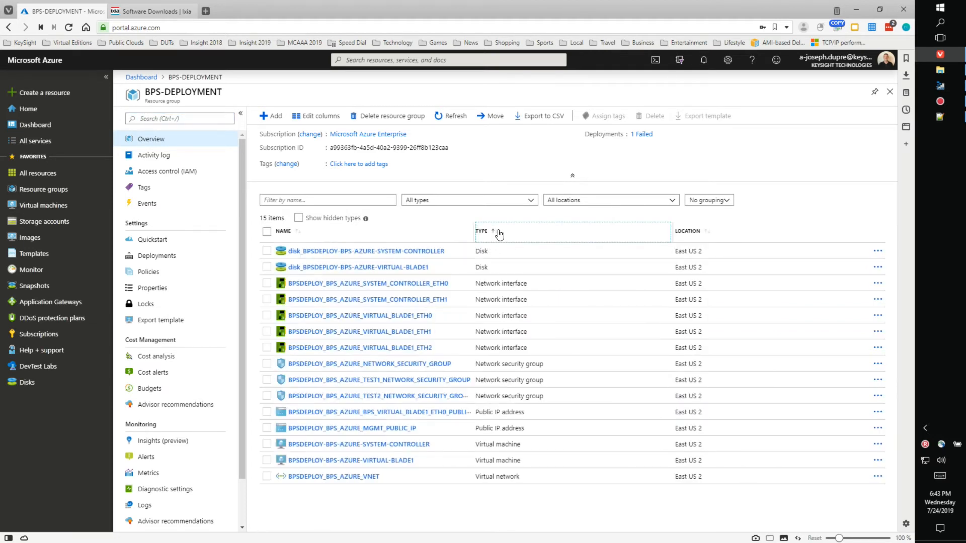
pyautogui.click(402, 446)
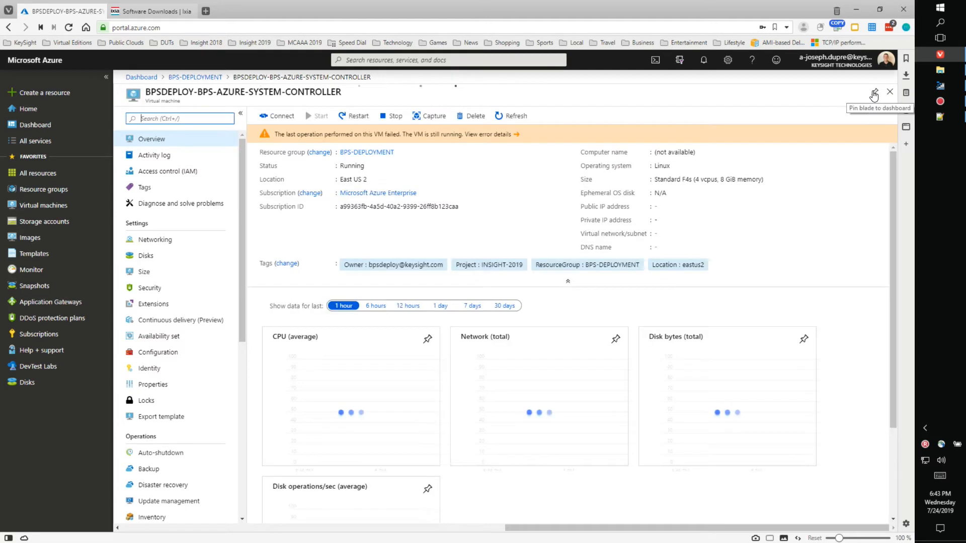
pyautogui.click(874, 96)
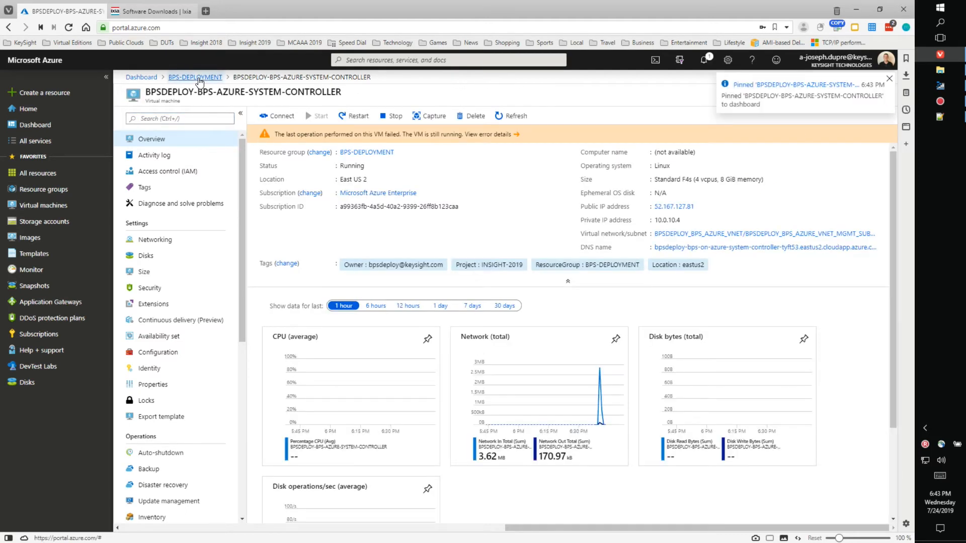
# Step: Pin the VIRTUAL-BLADE1 VM to the dashboard as well
pyautogui.click(199, 77)
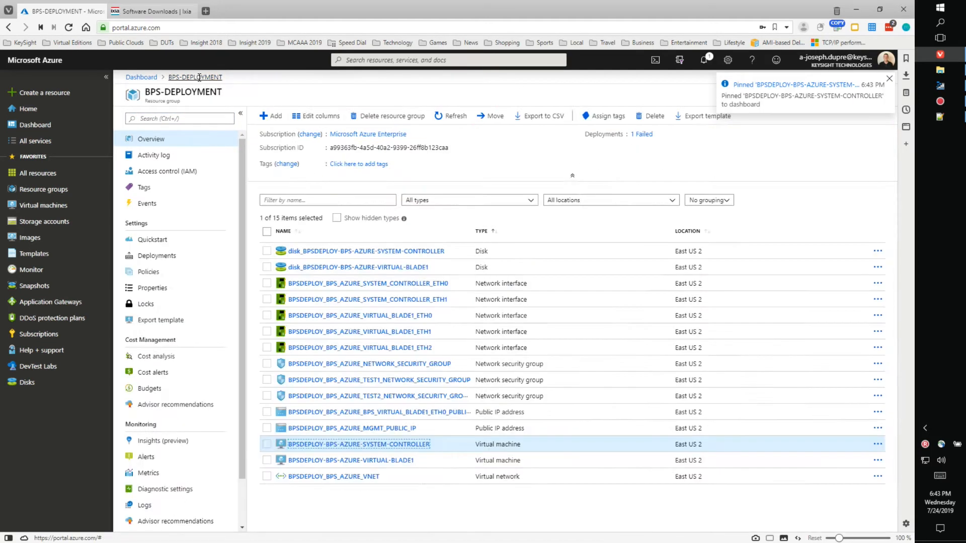
pyautogui.click(394, 460)
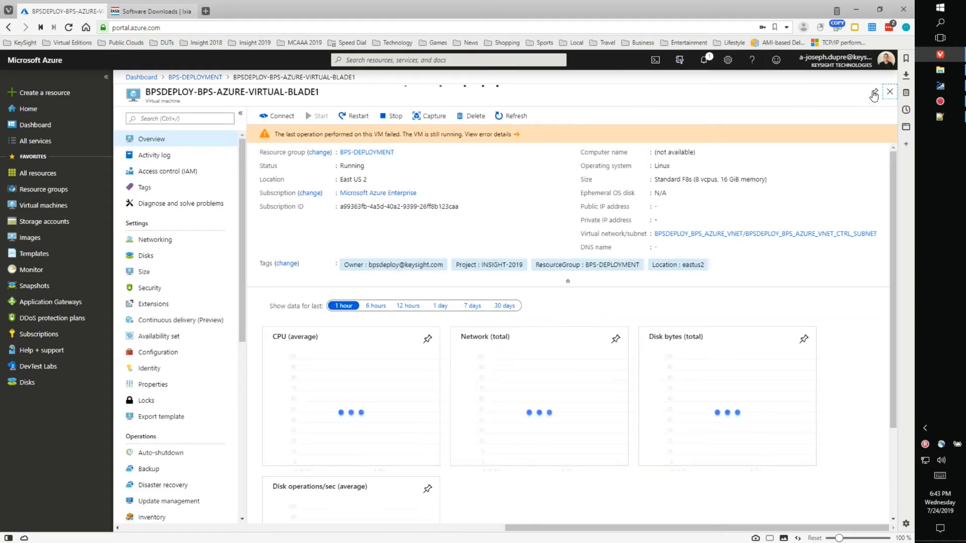
pyautogui.click(874, 94)
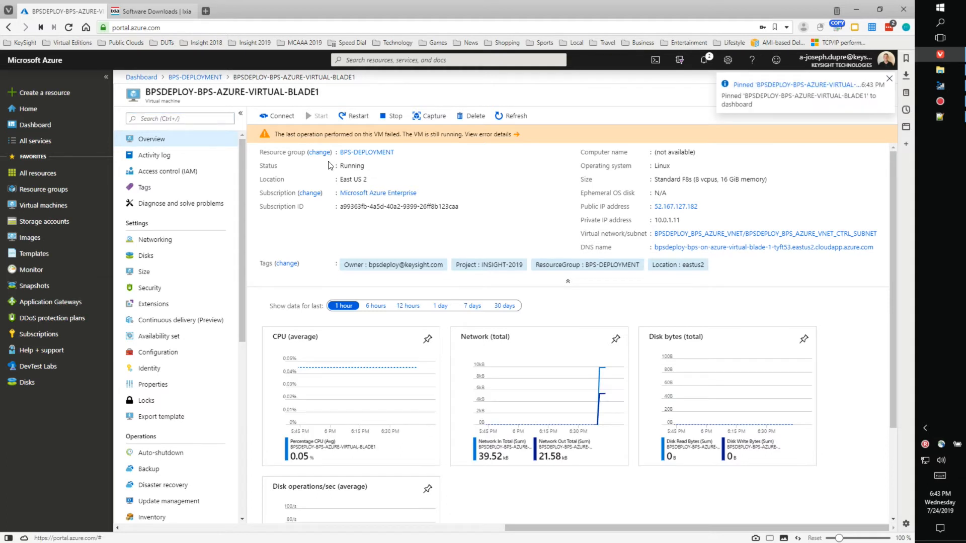
pyautogui.click(141, 77)
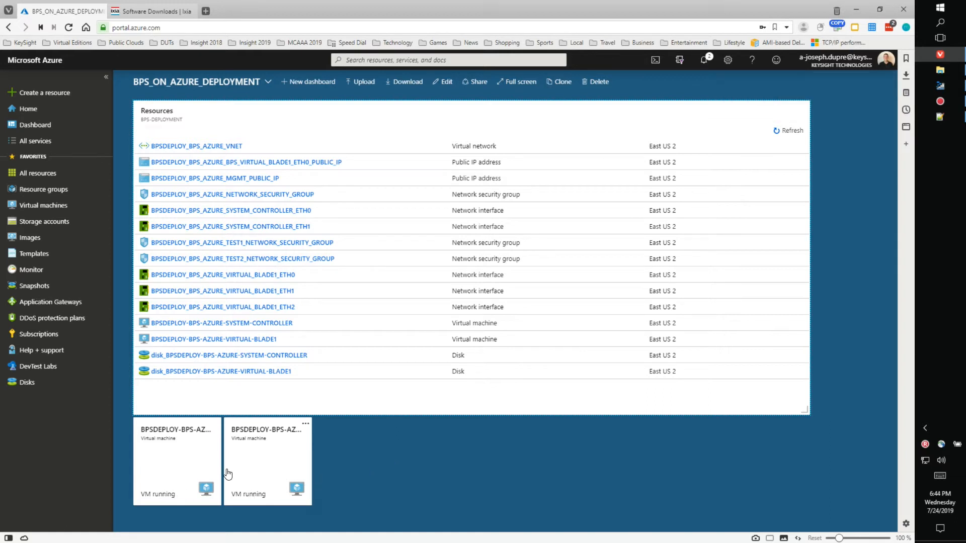
# Step: Copy the system controller's DNS name from its overview into a new browser tab
pyautogui.click(180, 451)
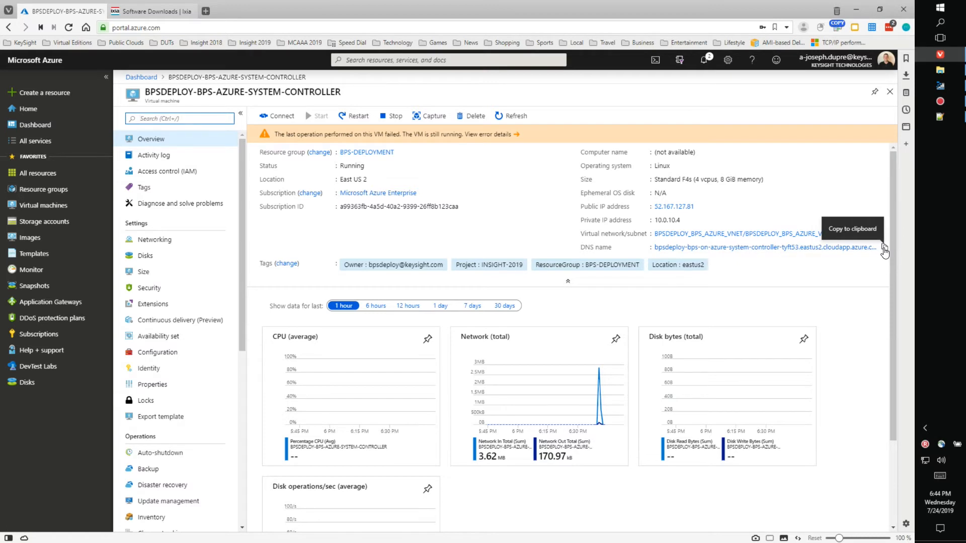
pyautogui.click(884, 248)
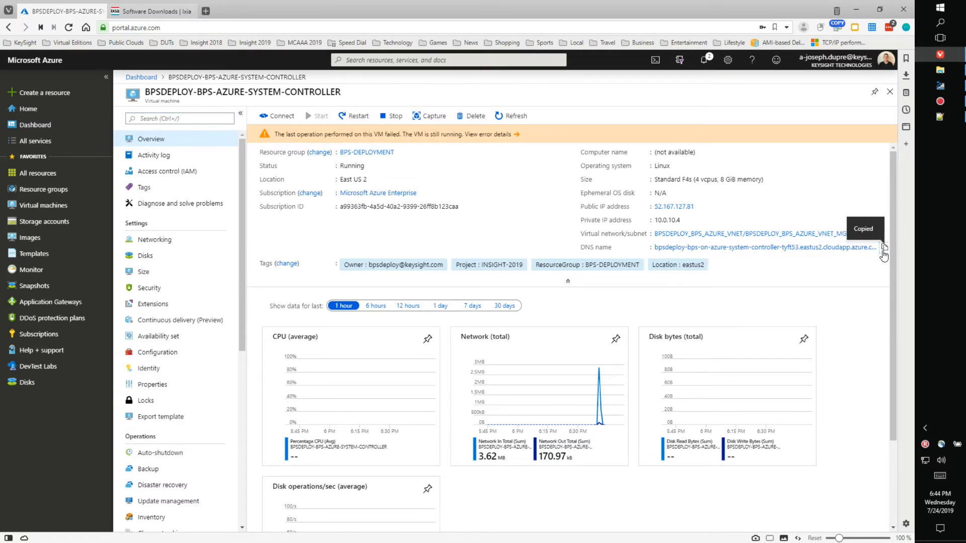
pyautogui.click(206, 11)
pyautogui.rightClick(179, 31)
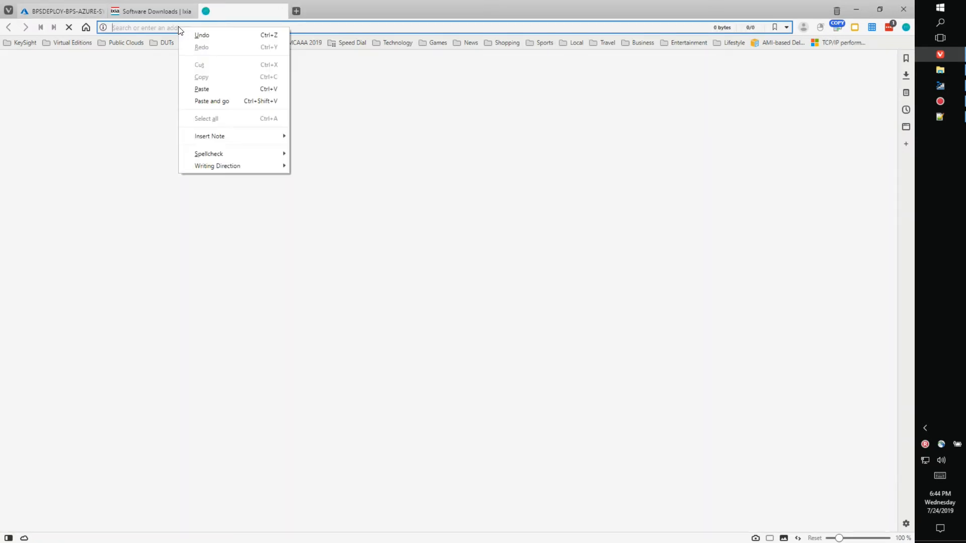
# Step: Load the DNS address and proceed past the certificate warning to the BreakingPoint login
pyautogui.click(232, 100)
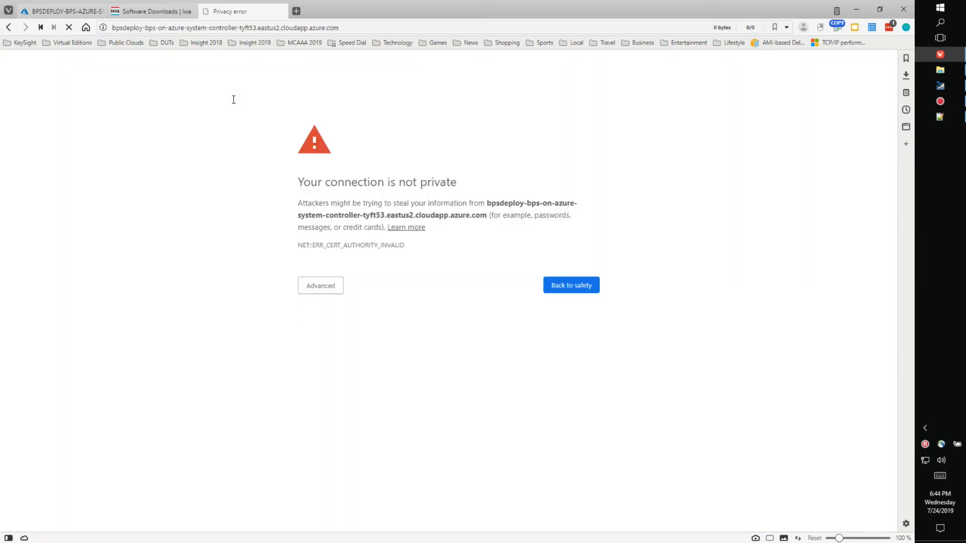
pyautogui.click(324, 286)
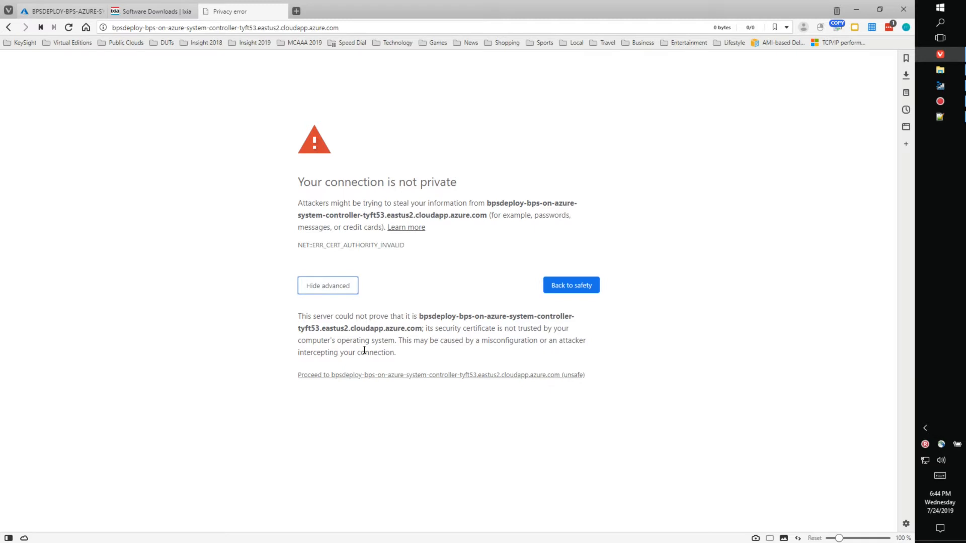
pyautogui.click(408, 380)
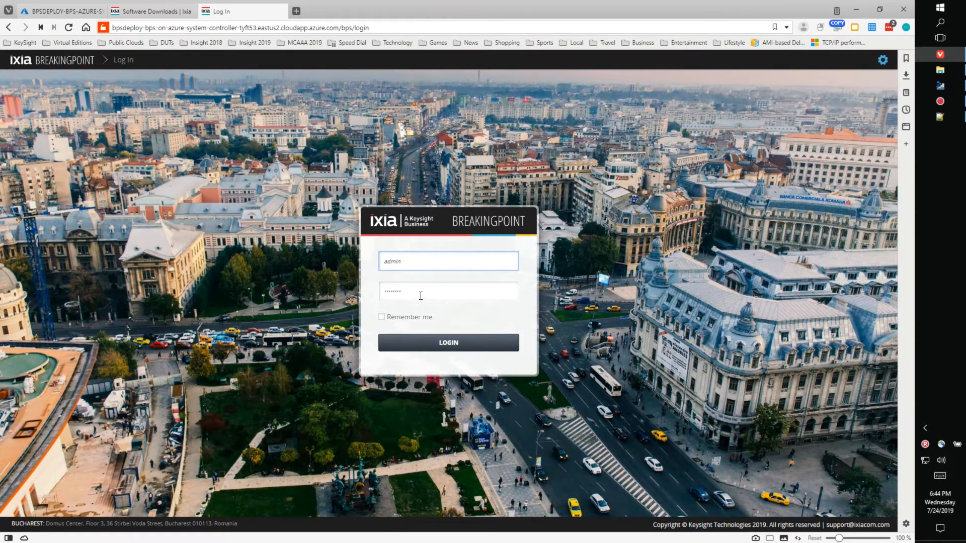
# Step: Log in to BreakingPoint with the account password and dismiss the Privacy Notice
pyautogui.doubleClick(437, 293)
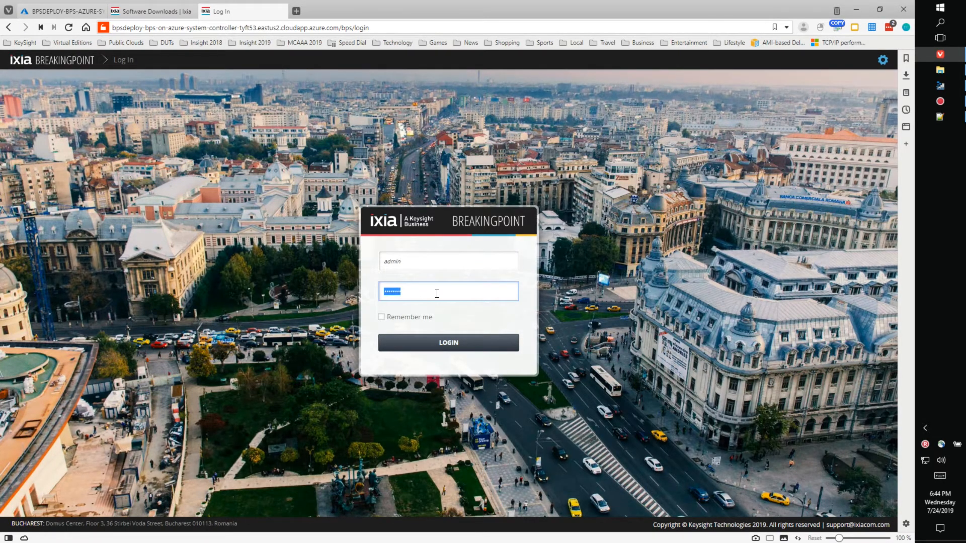
pyautogui.write('admin')
pyautogui.click(445, 344)
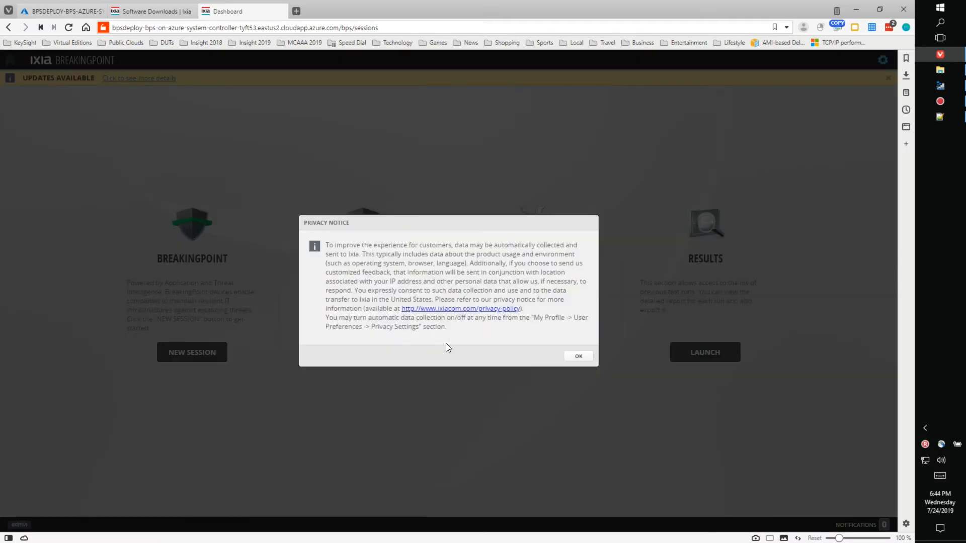
pyautogui.click(578, 357)
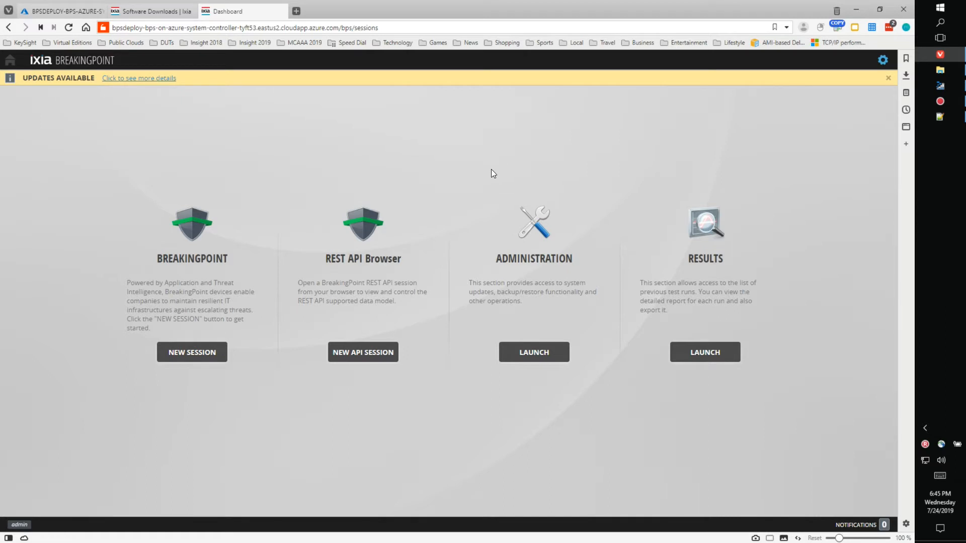
# Step: Show BreakingPoint's Manage Virtual Chassis page with its 12 empty slots, then return to Azure
pyautogui.click(546, 354)
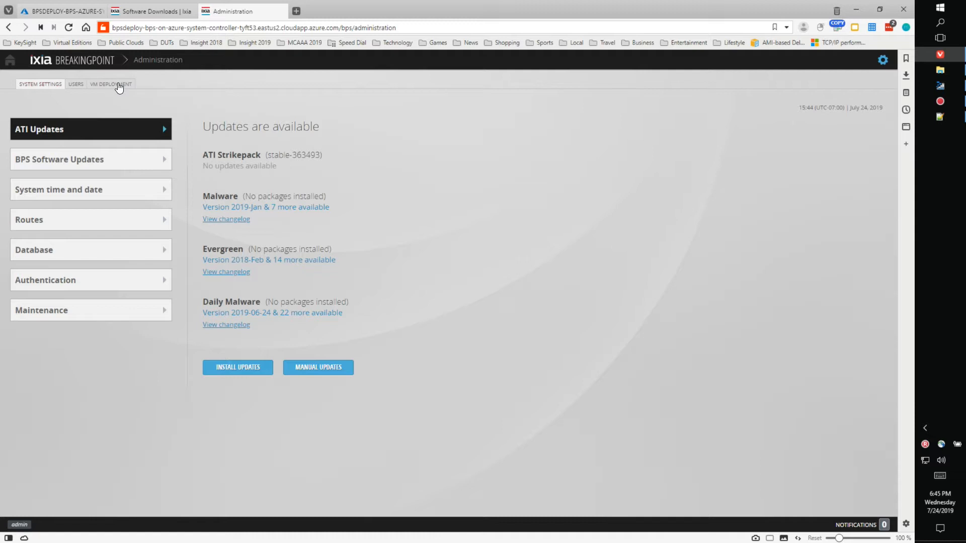
pyautogui.click(118, 85)
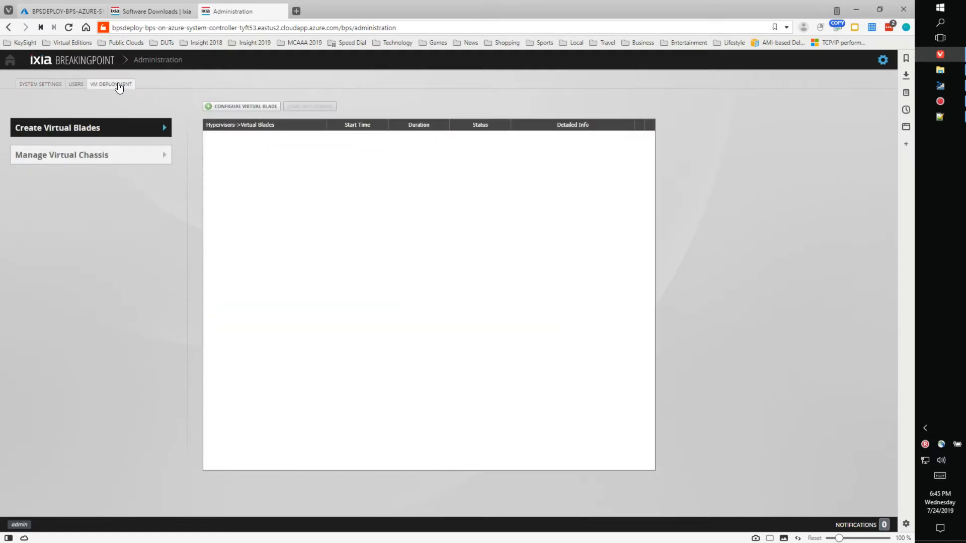
pyautogui.click(115, 157)
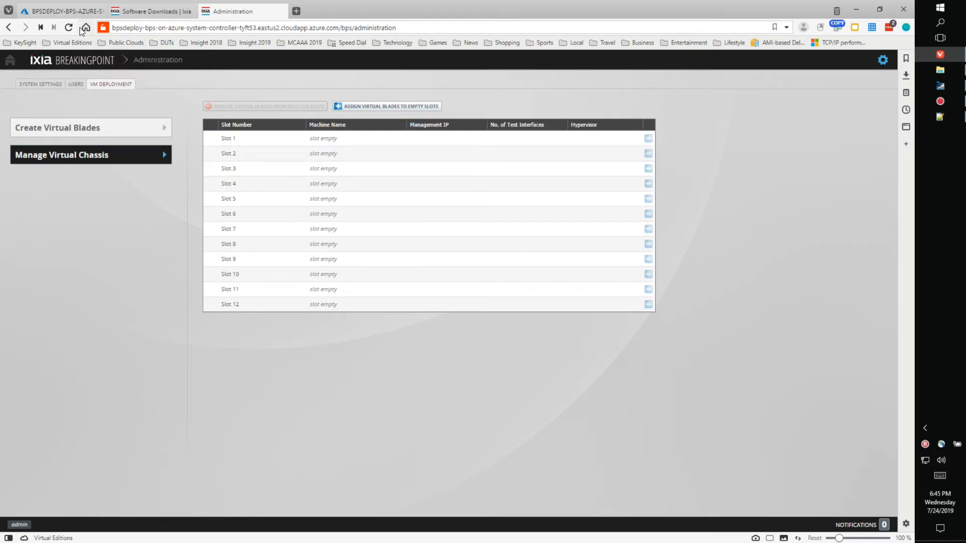
pyautogui.click(65, 15)
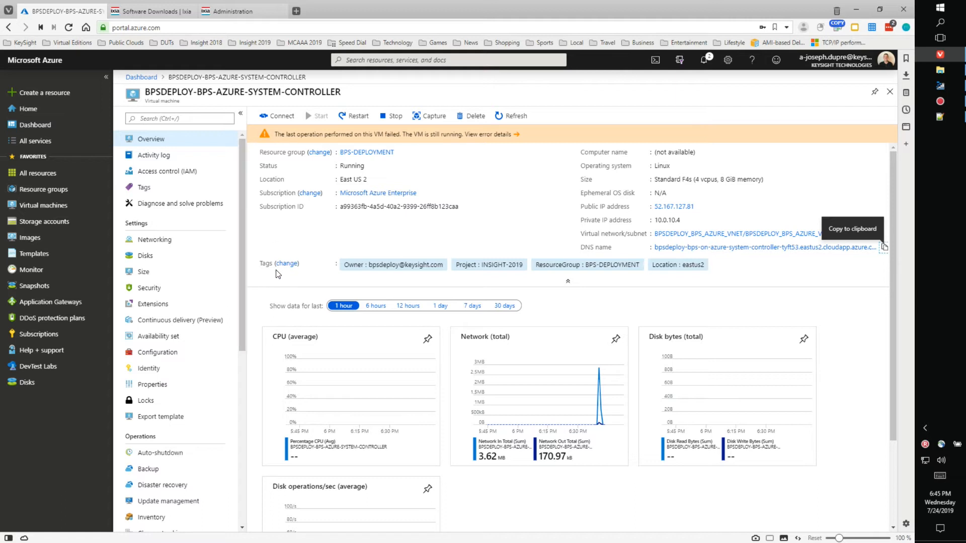
# Step: Copy VIRTUAL-BLADE1's private IP 10.0.1.11 from the deployment dashboard and return to BreakingPoint Administration
pyautogui.scroll(-1, 239, 288)
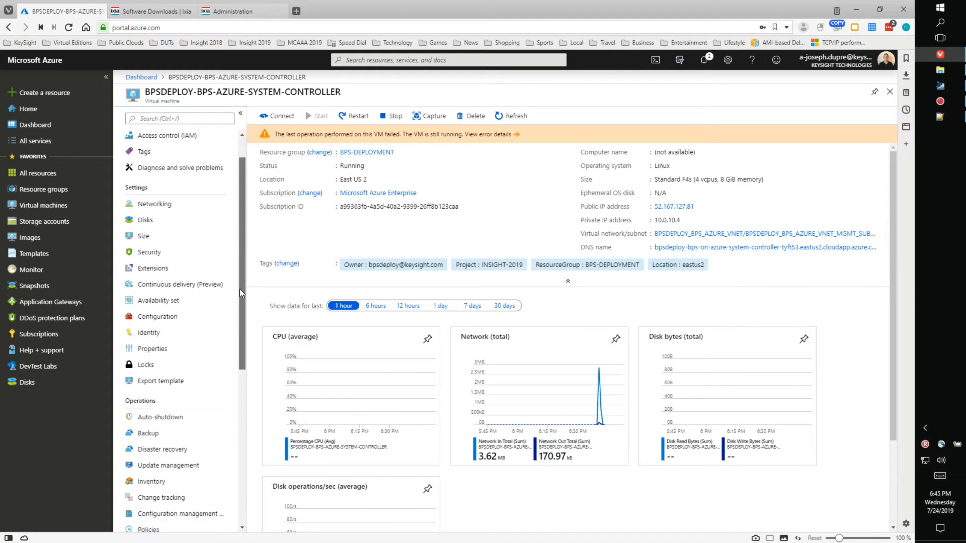
pyautogui.scroll(1, 239, 289)
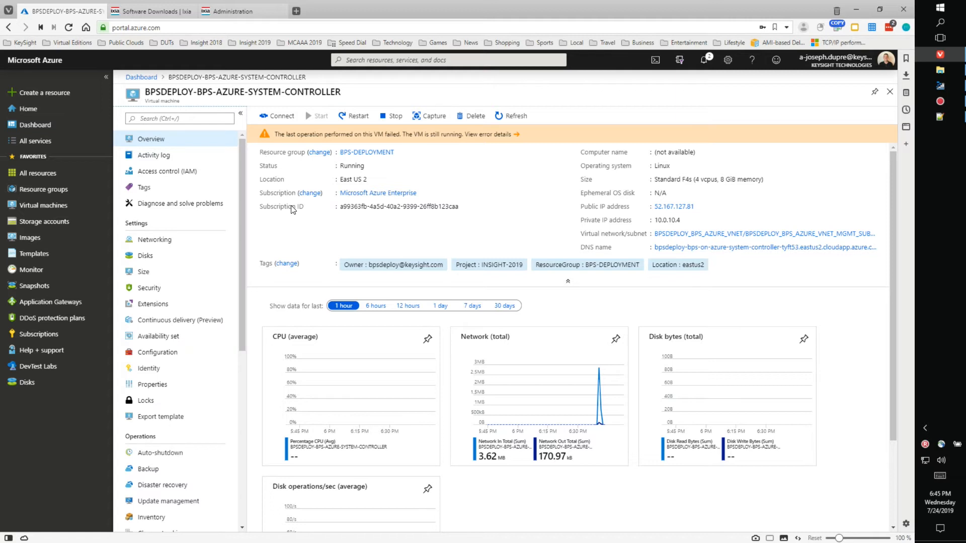
pyautogui.click(145, 77)
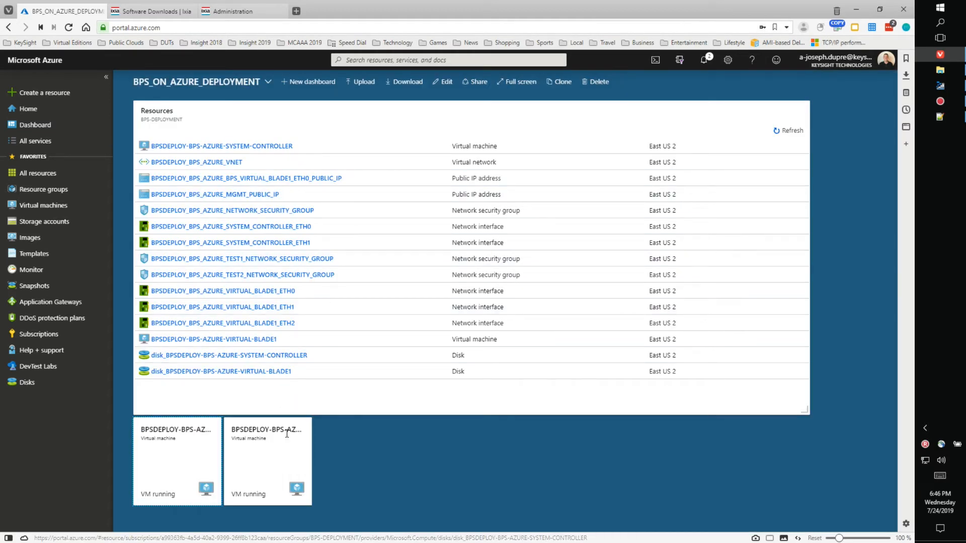
pyautogui.click(275, 456)
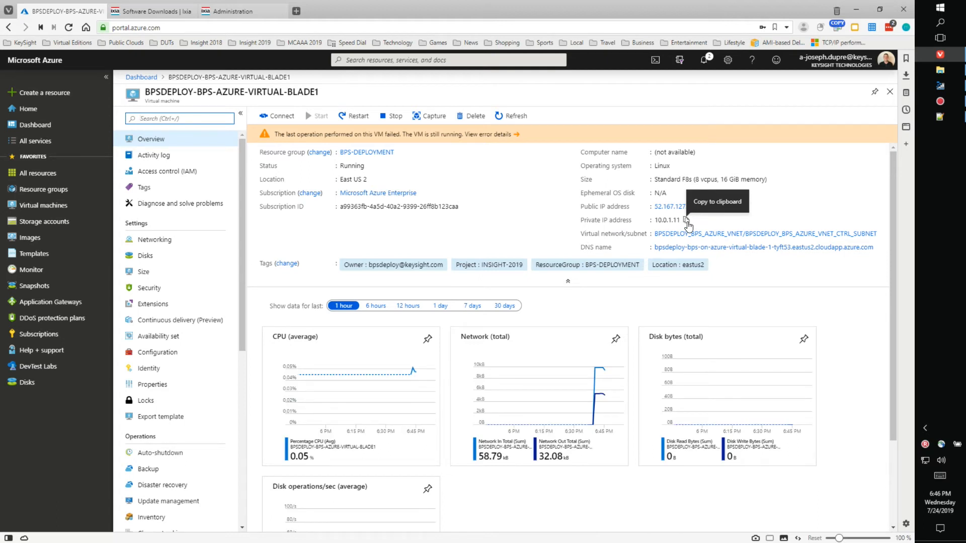
pyautogui.click(687, 222)
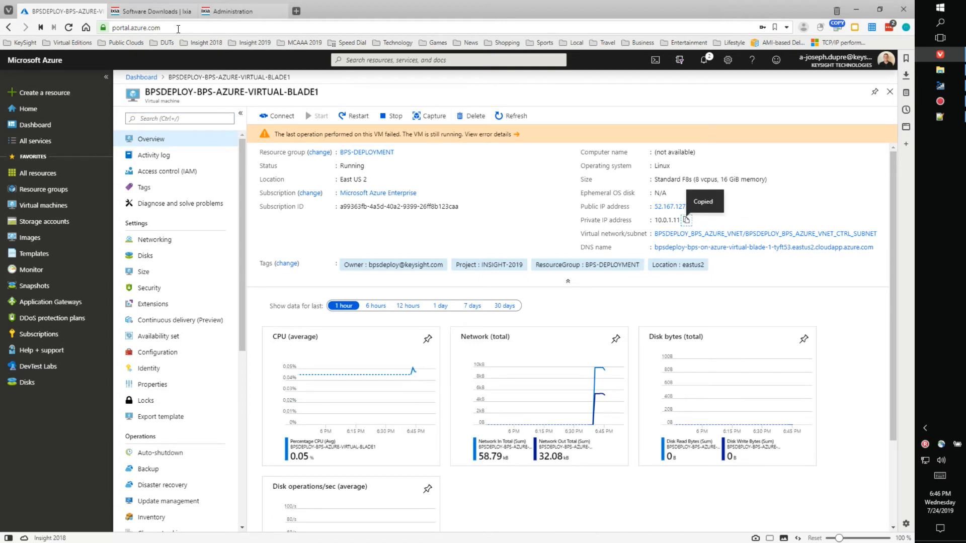
pyautogui.moveTo(228, 14)
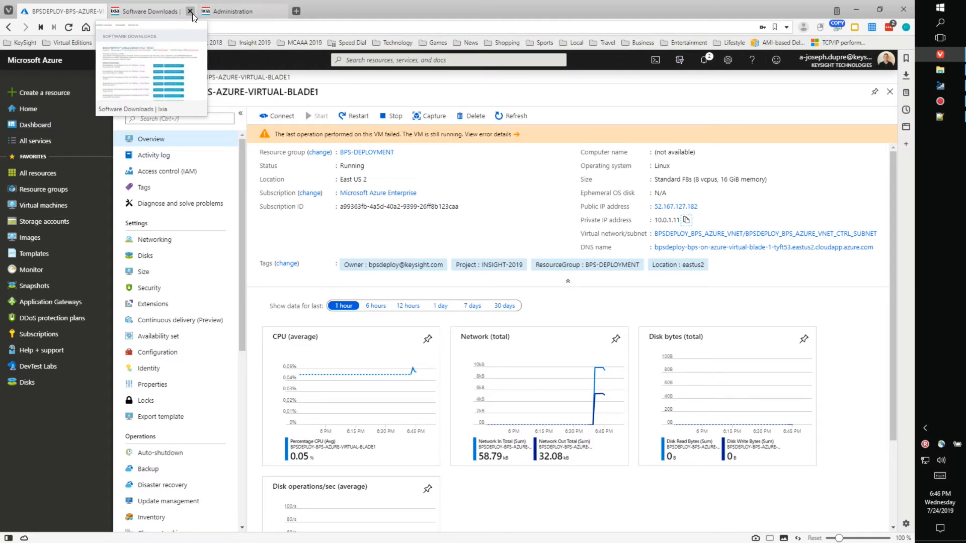
pyautogui.click(229, 11)
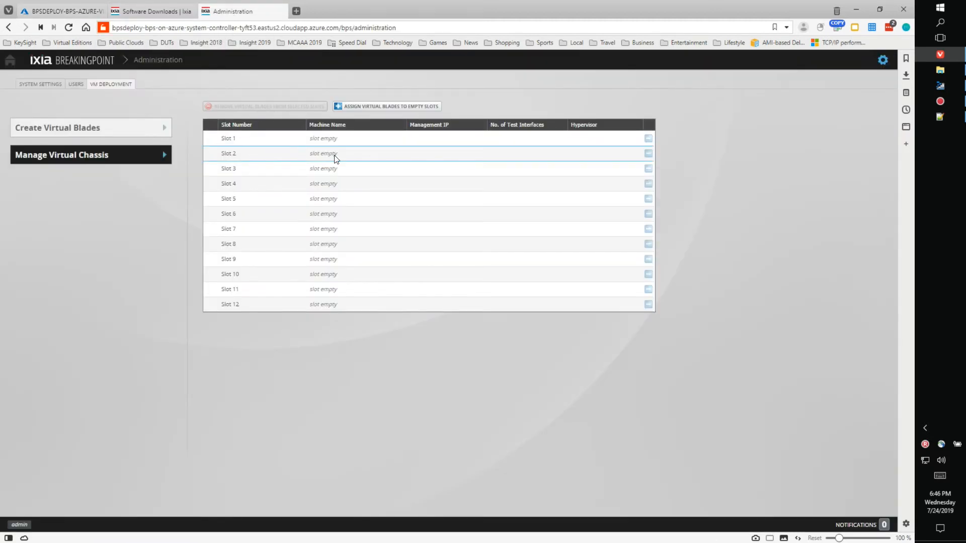
# Step: Give Slot 1 the blade IP 10.0.1.11 in the Set IPs dialog and apply the assignment
pyautogui.click(386, 107)
pyautogui.click(448, 231)
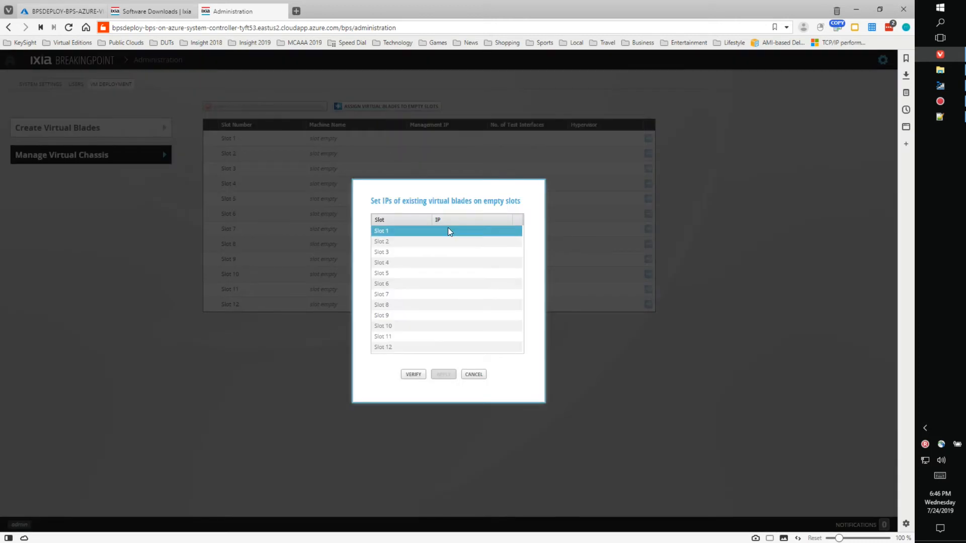
pyautogui.click(455, 232)
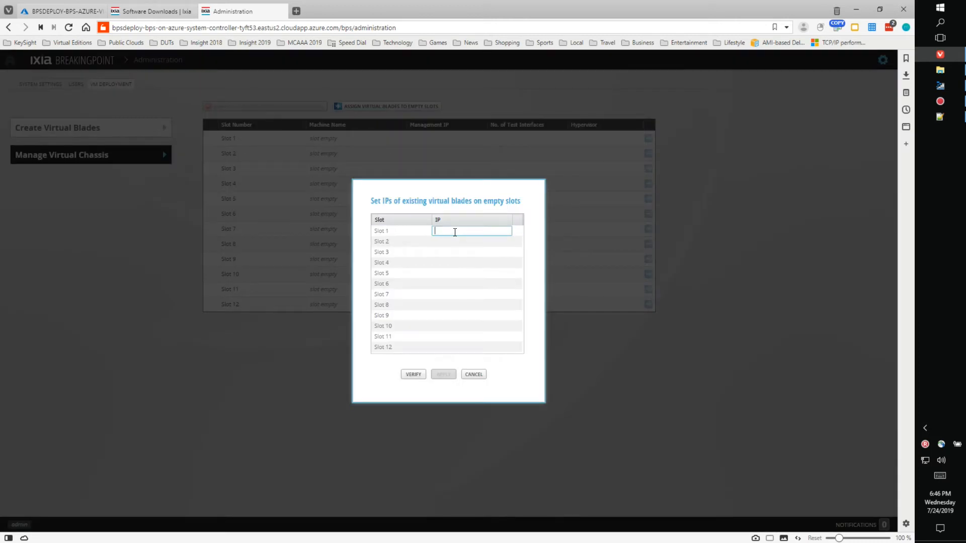
pyautogui.write('10.0.1.11')
pyautogui.click(475, 252)
pyautogui.click(475, 252)
pyautogui.click(413, 375)
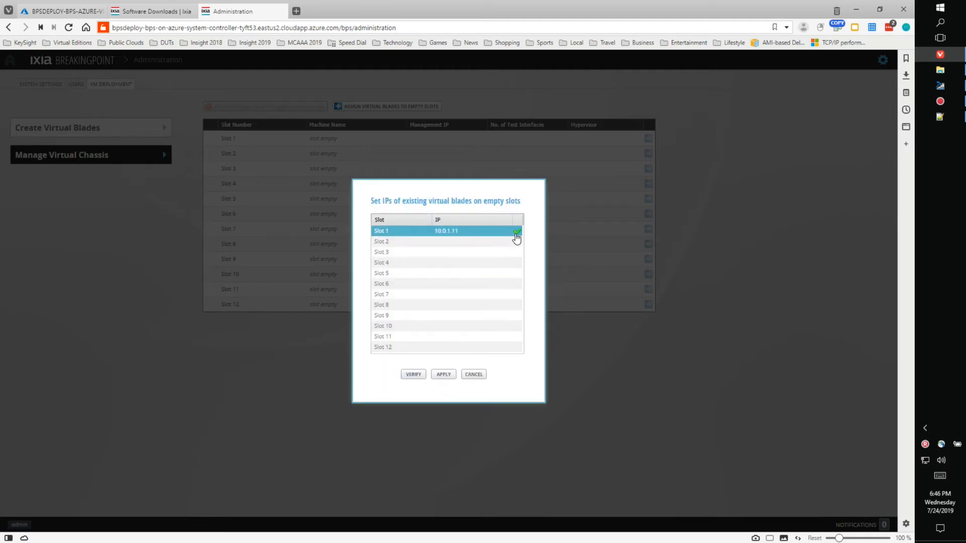
pyautogui.click(443, 375)
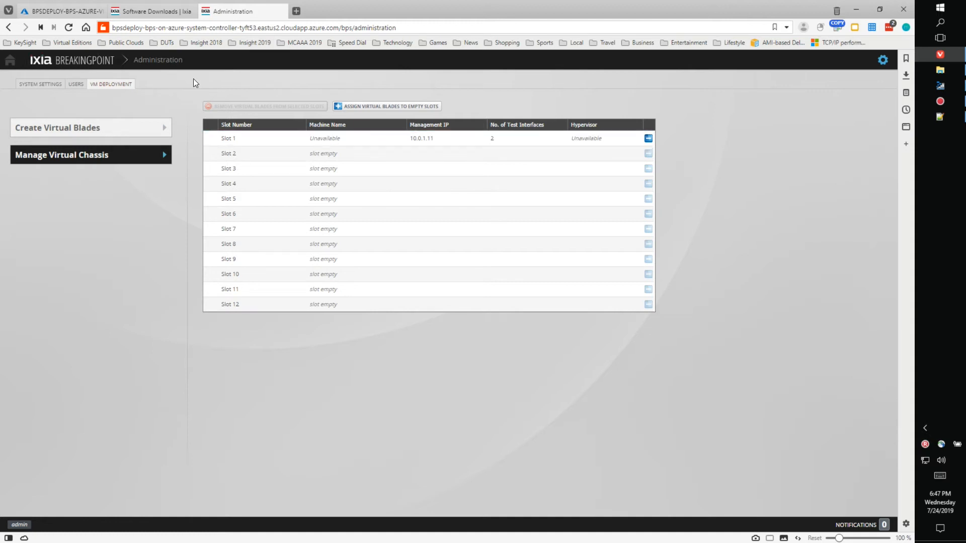
# Step: Start a new BreakingPoint session, turning off automatic tip messages before closing the tips popup
pyautogui.click(73, 63)
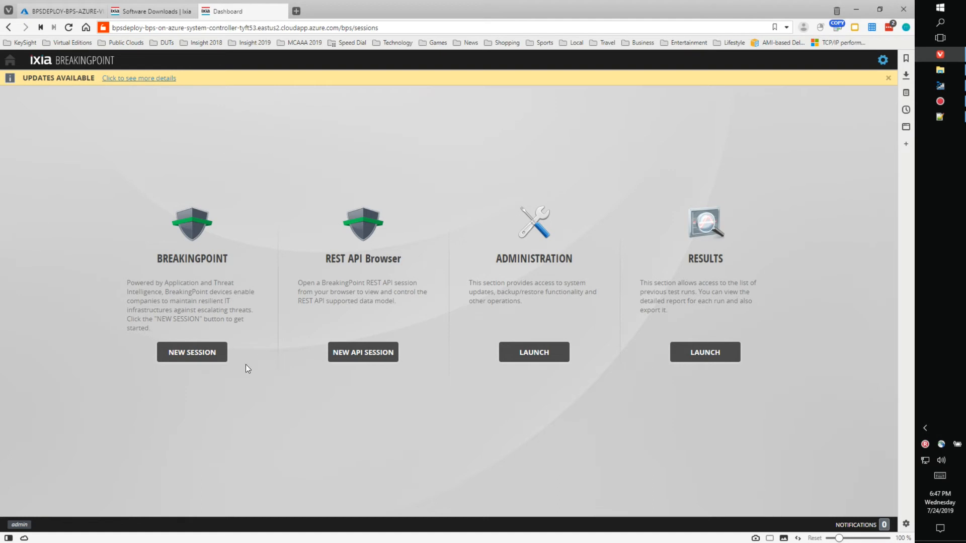
pyautogui.click(194, 353)
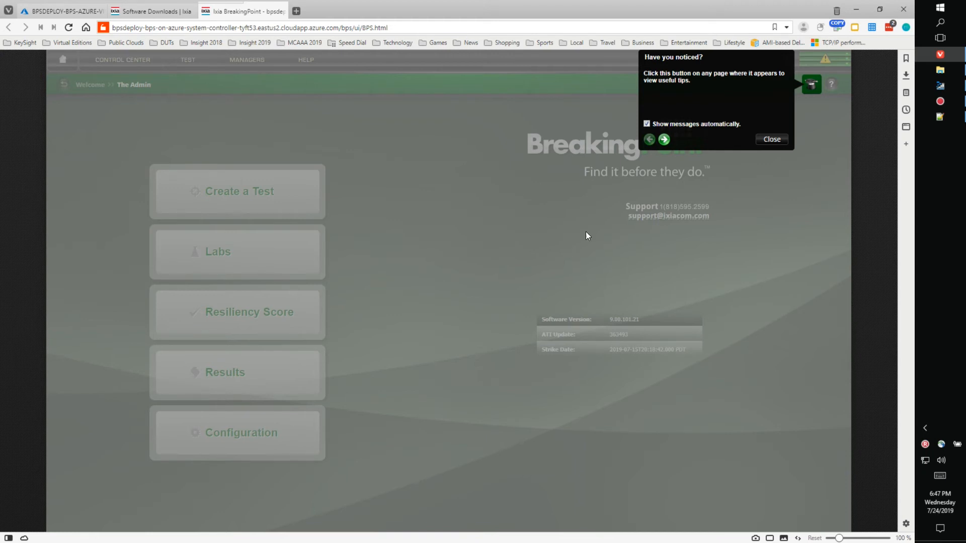
pyautogui.click(647, 124)
pyautogui.click(772, 141)
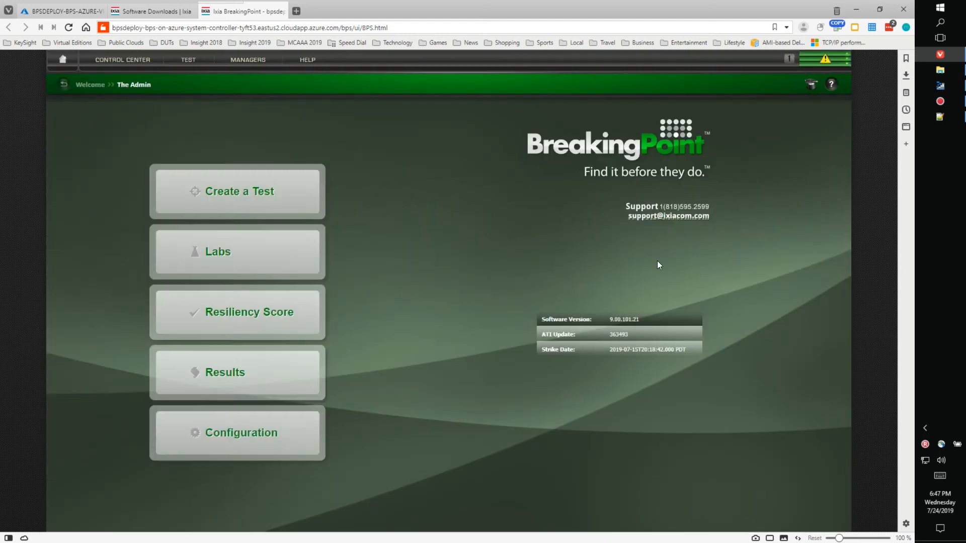
# Step: In Device Status, dismiss the Resource Allocation note and reserve ports 0 and 1 on Slot 1
pyautogui.click(825, 59)
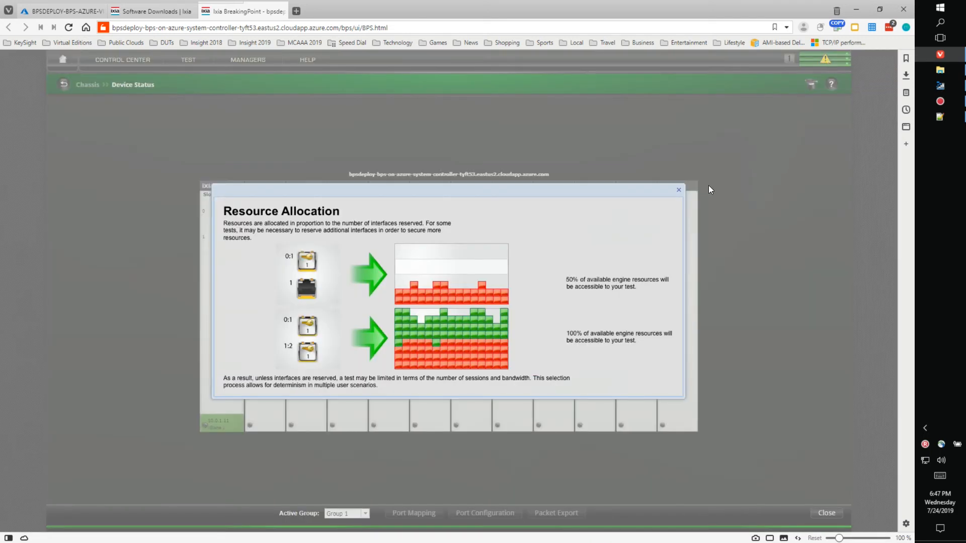
pyautogui.click(679, 190)
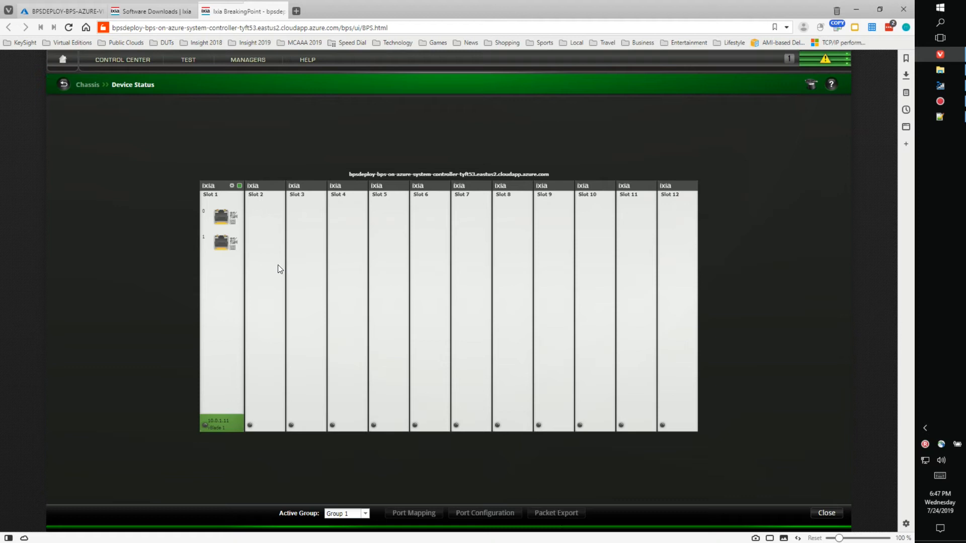
pyautogui.click(224, 217)
pyautogui.click(222, 242)
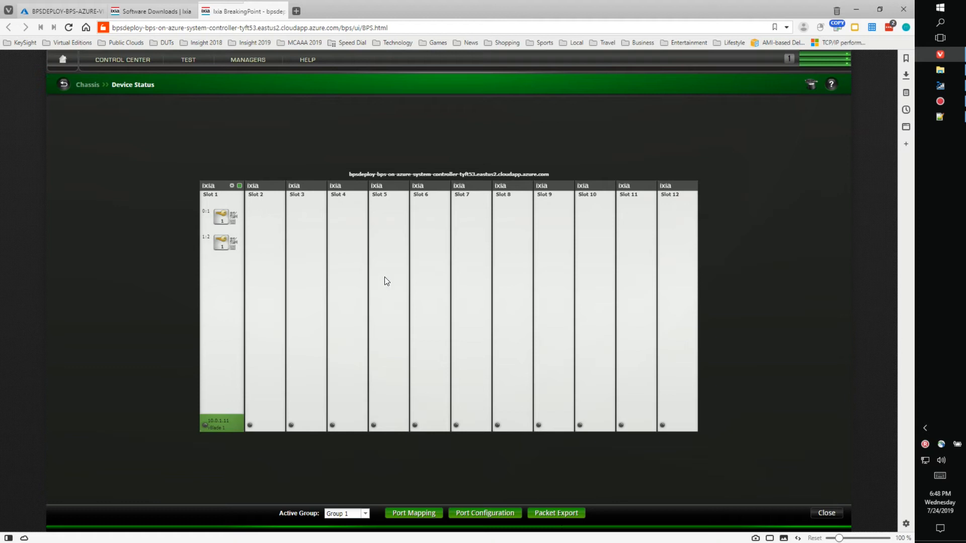
pyautogui.click(139, 64)
pyautogui.moveTo(70, 15)
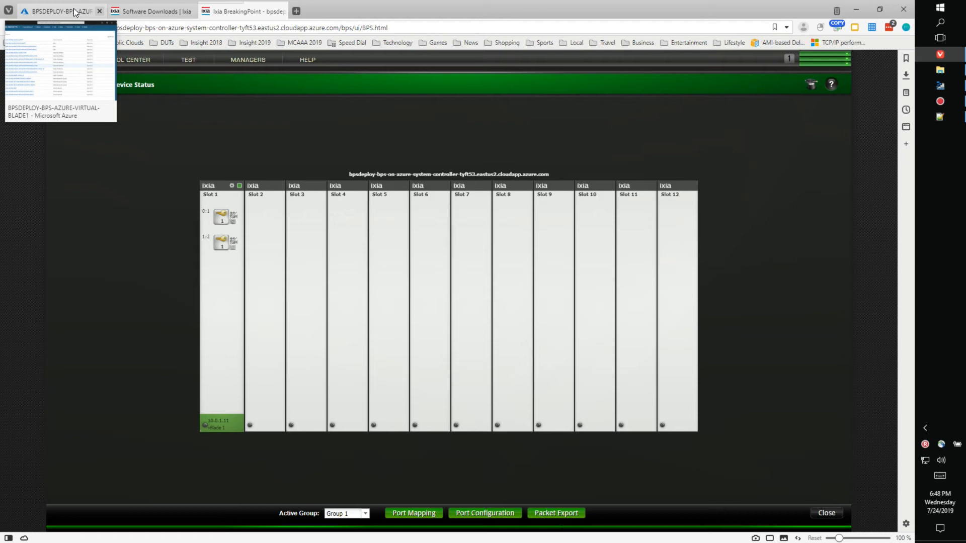
# Step: Open the bpsimgs2019 storage account from the BPS-IMAGES resource group, widening the Name column
pyautogui.click(70, 11)
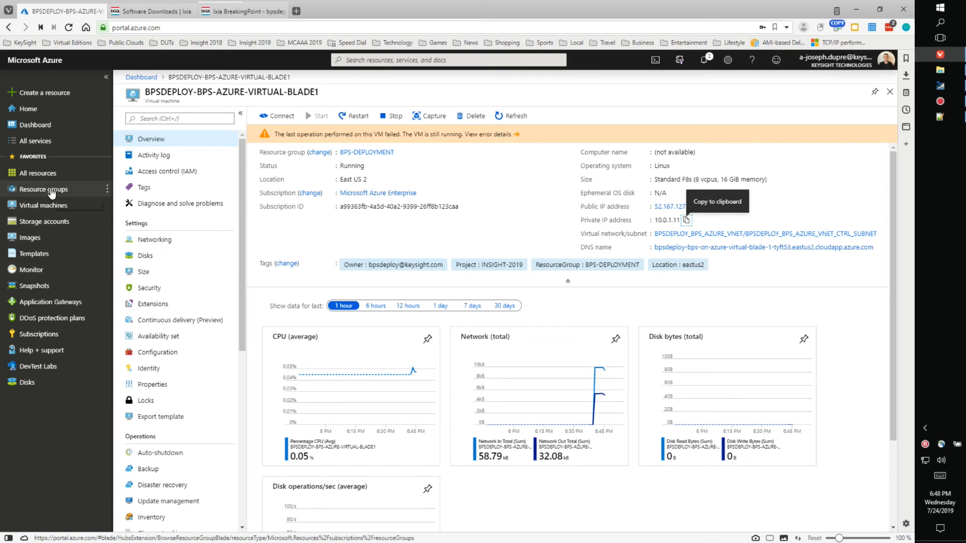
pyautogui.click(50, 192)
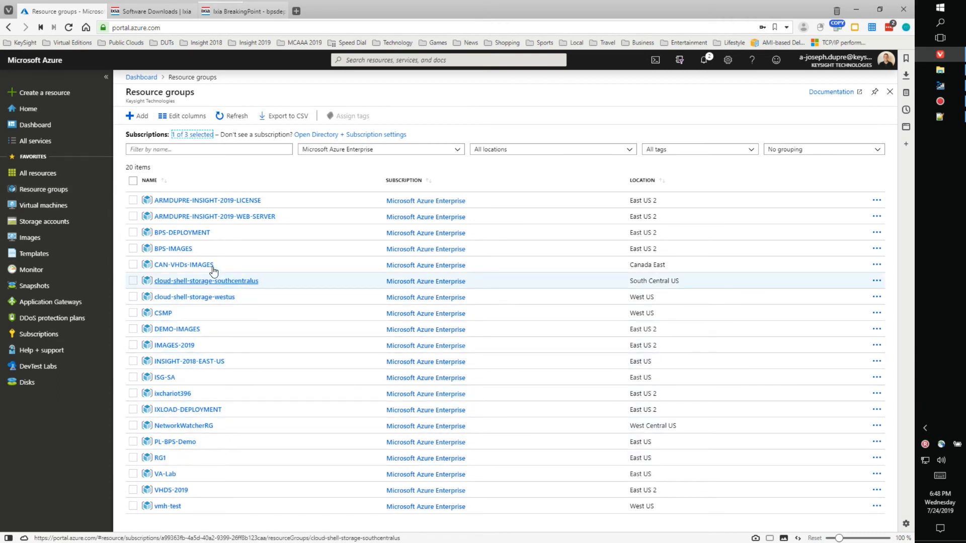
pyautogui.click(180, 249)
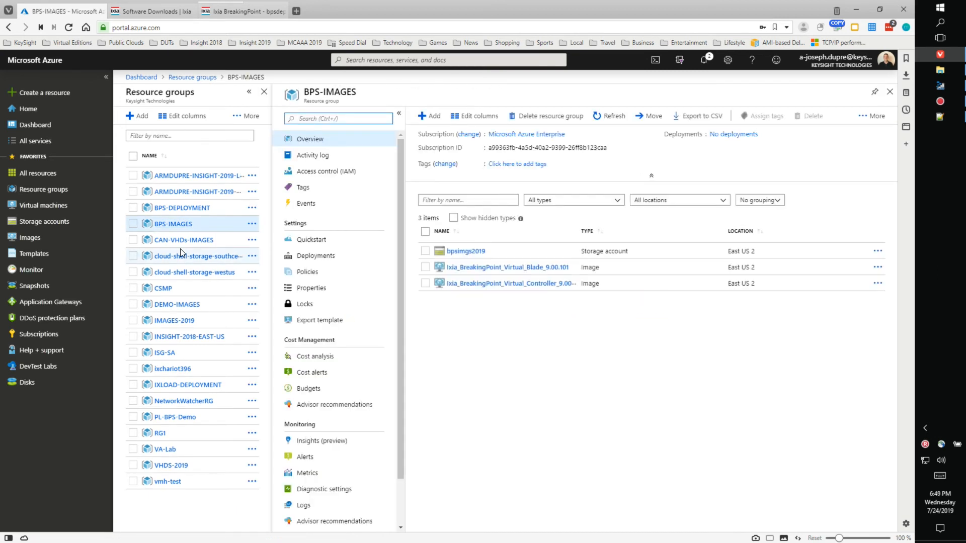
pyautogui.moveTo(578, 231); pyautogui.dragTo(656, 233)
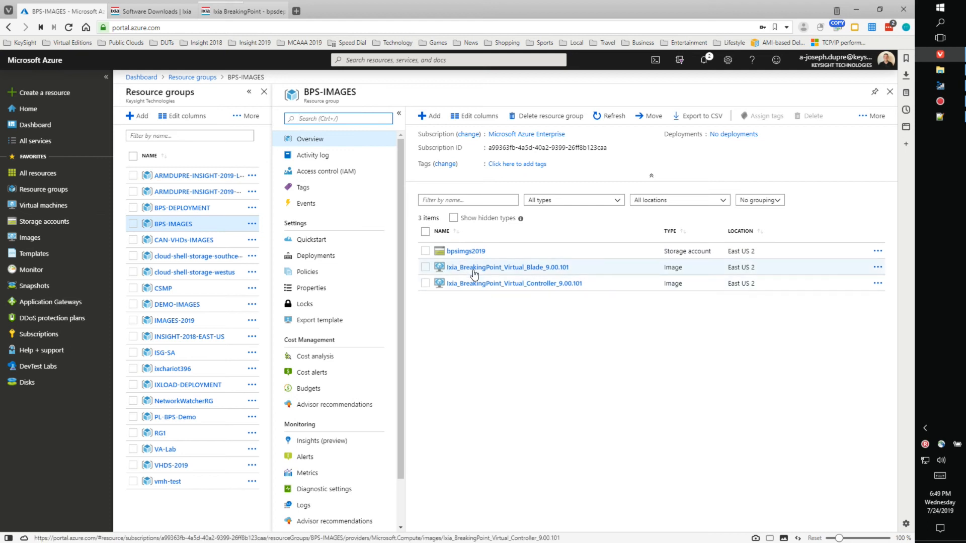
pyautogui.click(470, 251)
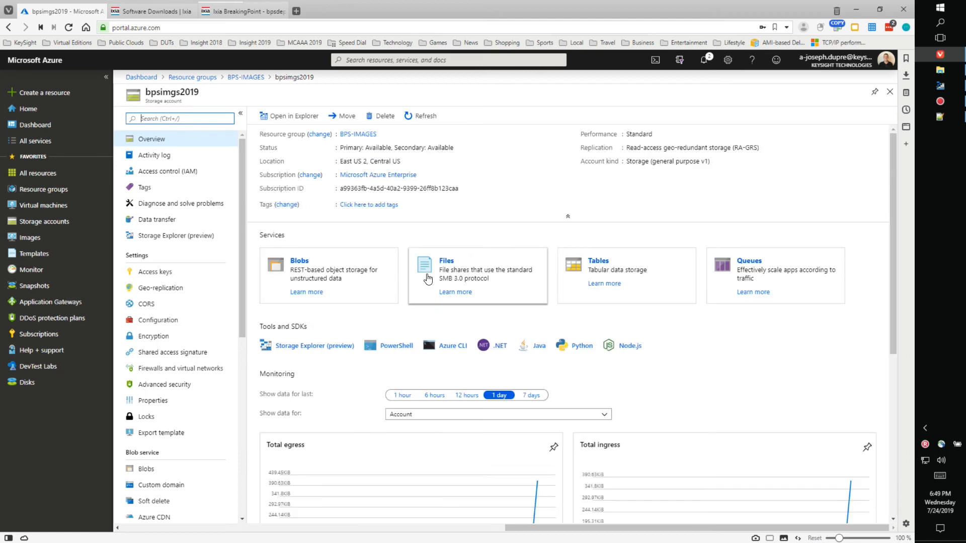
# Step: Browse the VHD files in the bpsvevhd900 blob container, then go back to BPS-IMAGES
pyautogui.click(299, 267)
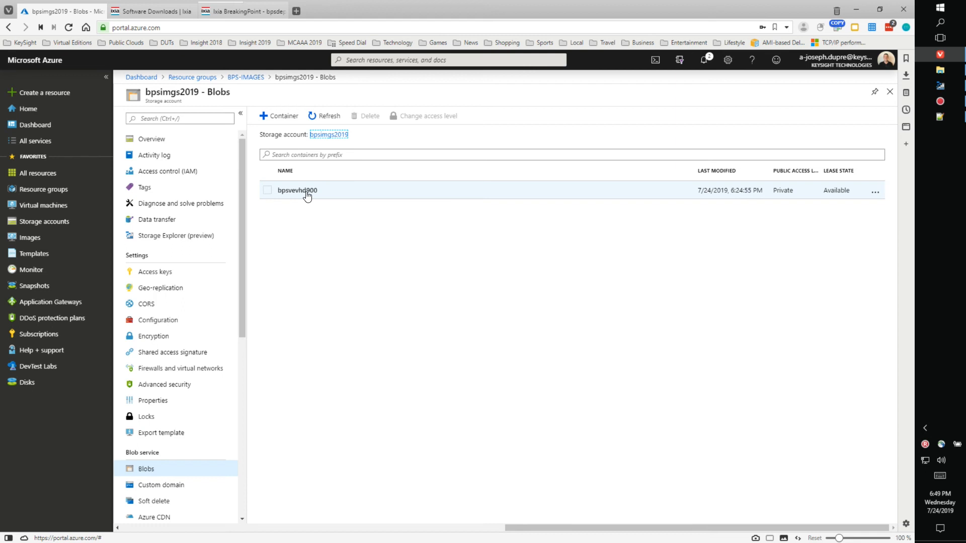
pyautogui.click(306, 192)
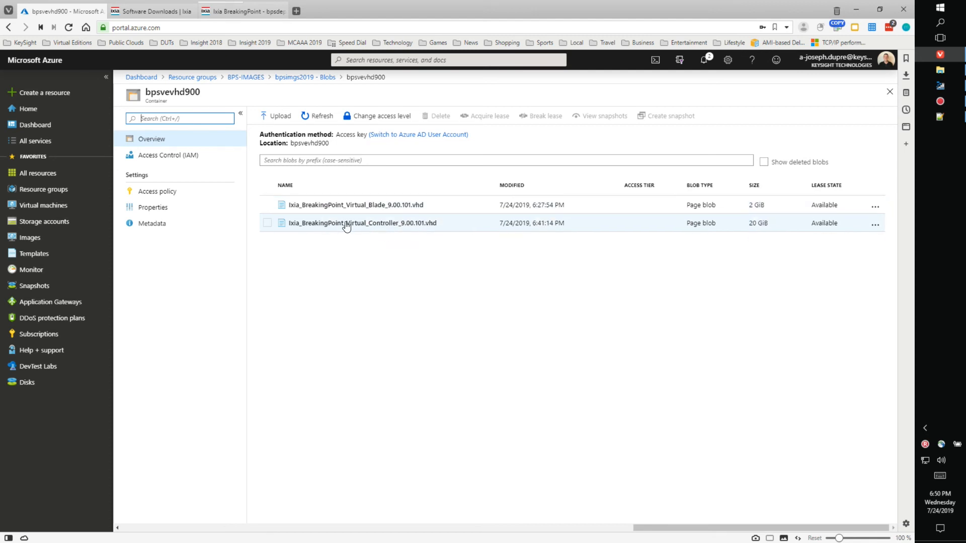
pyautogui.click(255, 80)
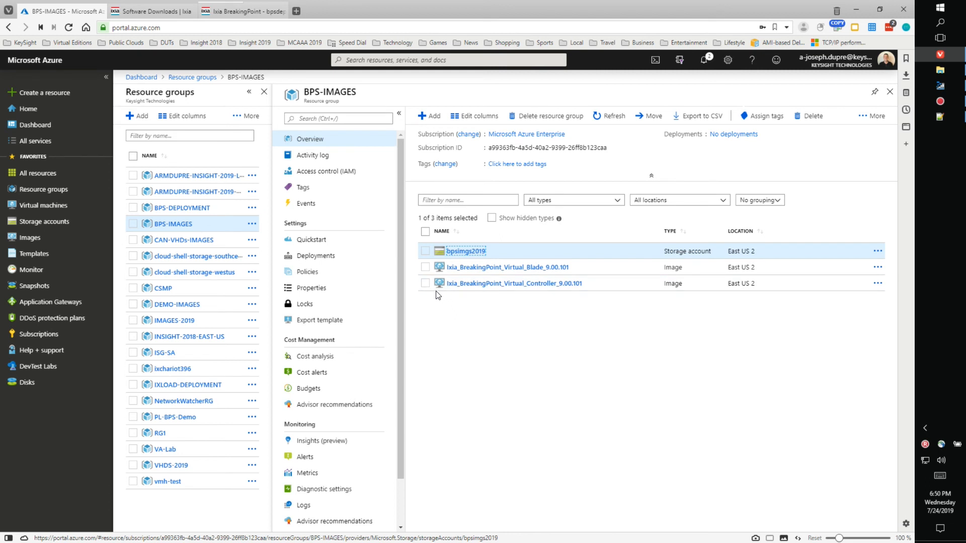
# Step: Review the full names in the Templates list, then show the BPS_ON_AZURE_DEPLOYMENT dashboard
pyautogui.click(36, 254)
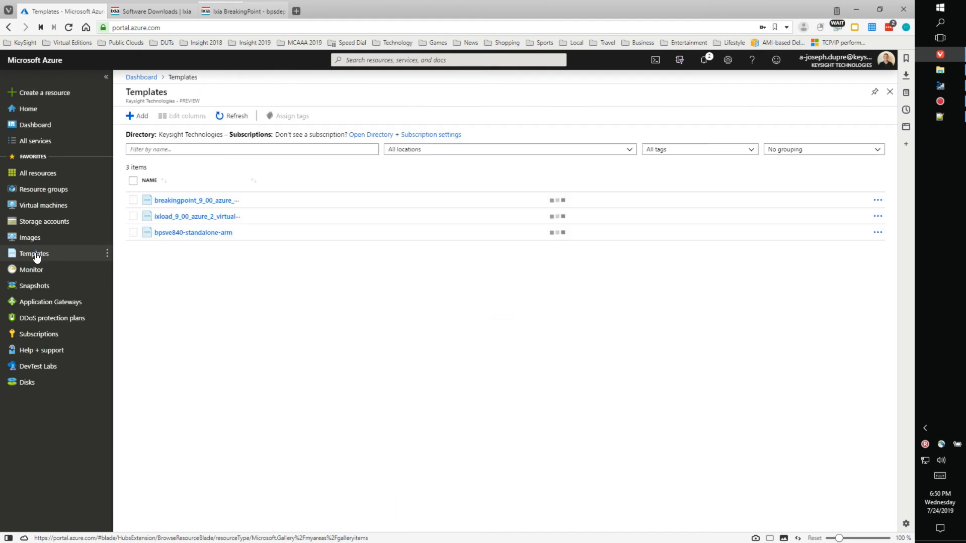
pyautogui.moveTo(244, 176); pyautogui.dragTo(356, 170)
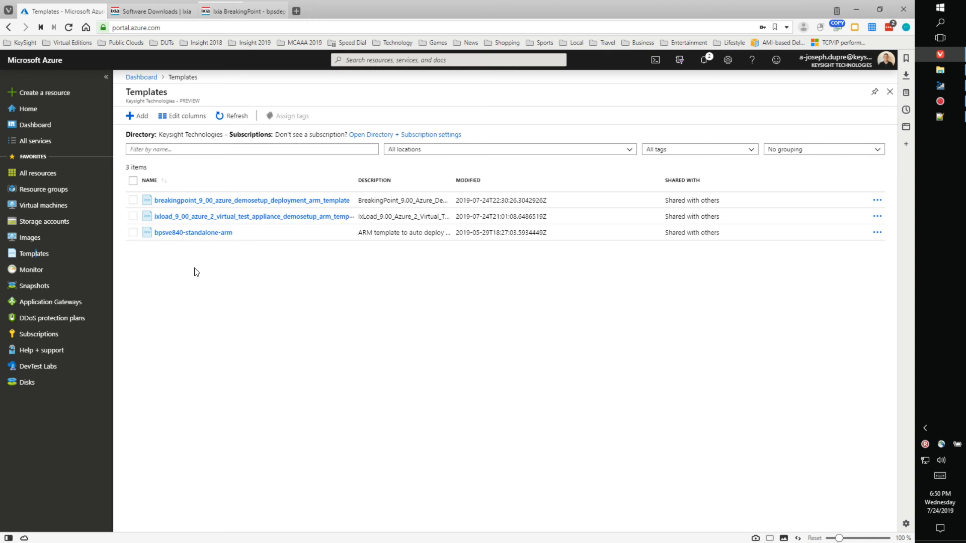
pyautogui.click(38, 131)
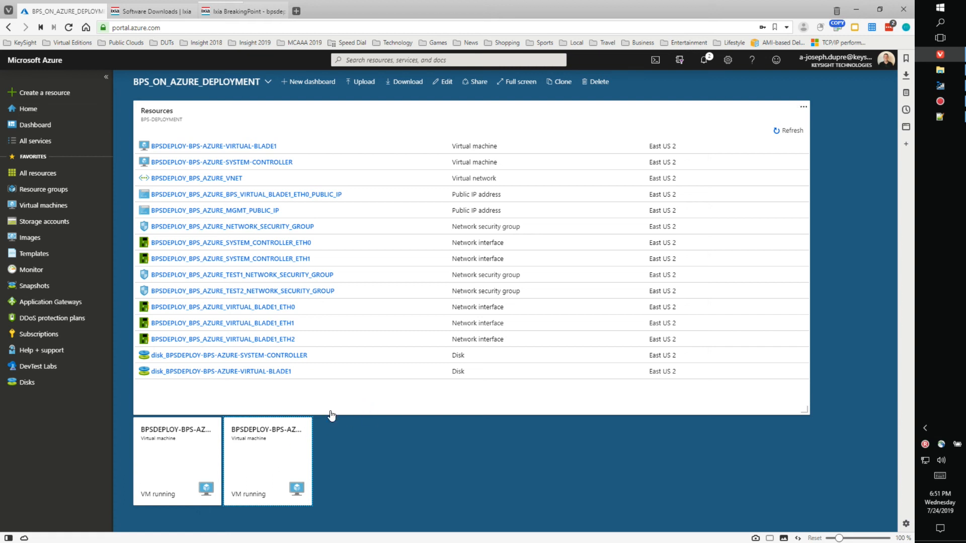
# Step: Switch back to the Ixia BreakingPoint browser tab
pyautogui.click(242, 12)
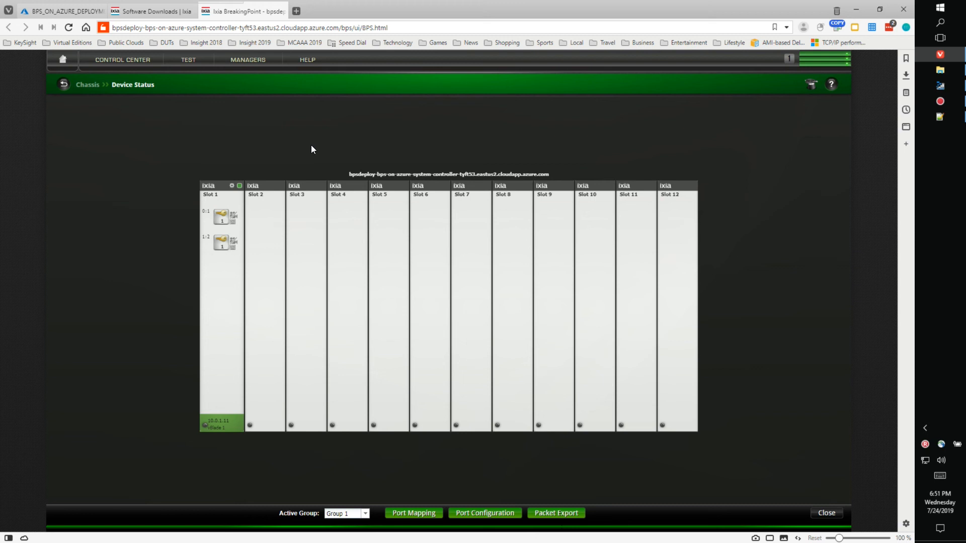
pyautogui.moveTo(246, 10)
pyautogui.click(226, 39)
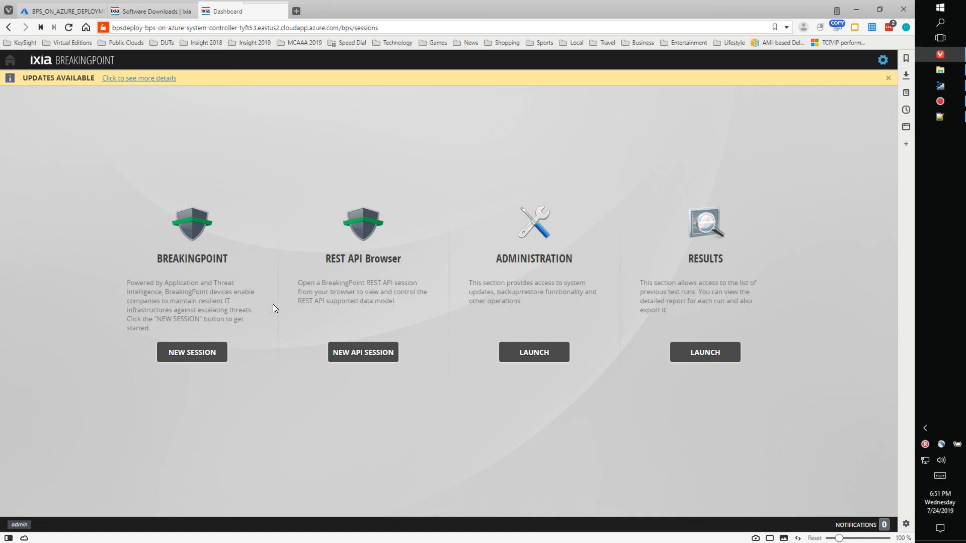
pyautogui.moveTo(245, 13)
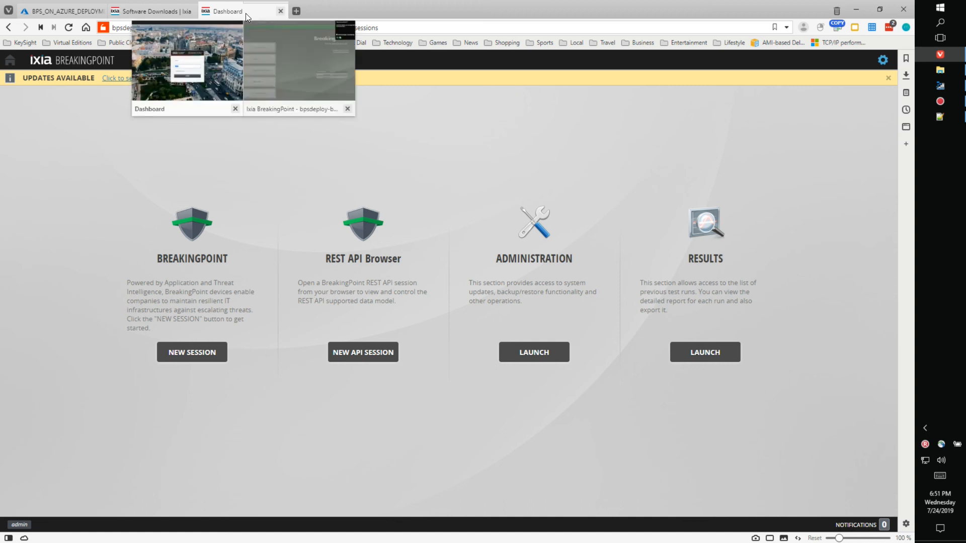
pyautogui.click(291, 59)
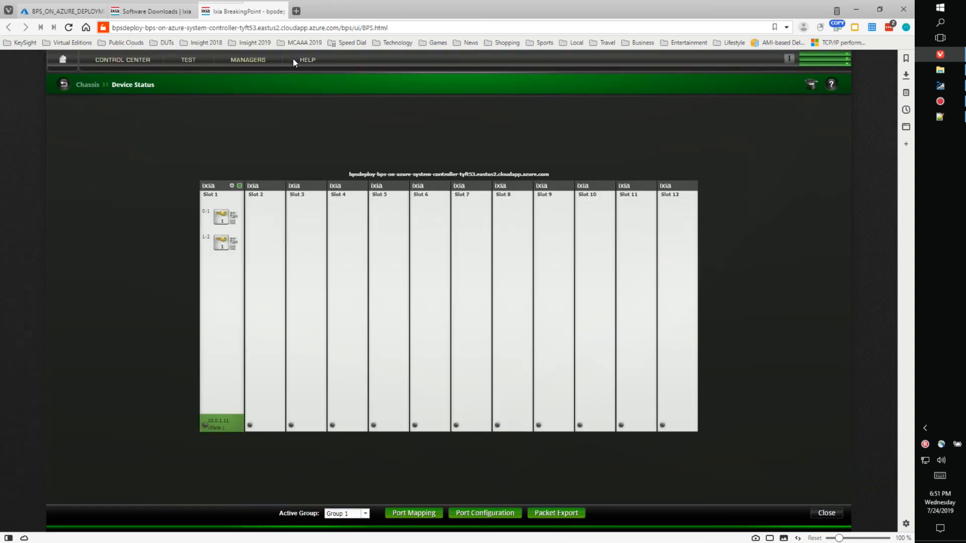